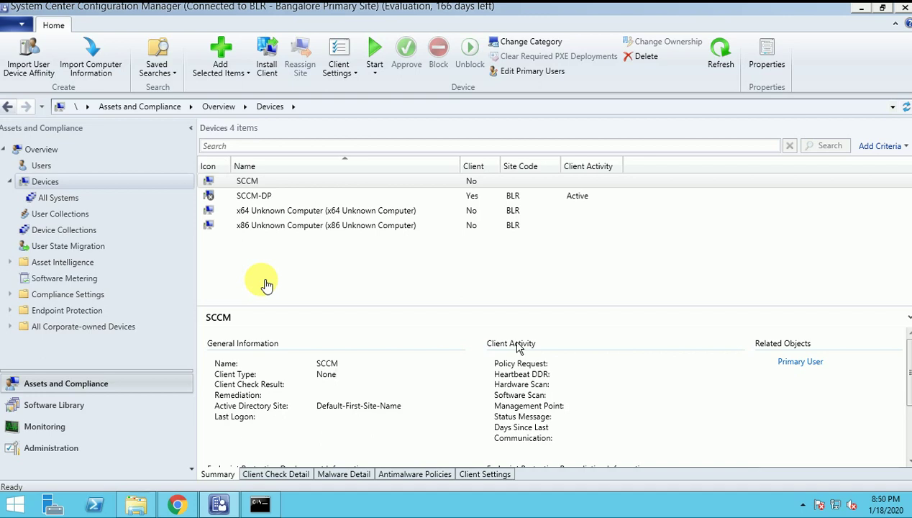
# Review the SCCM and SCCM-DP entries among the devices, and check the Users list in Assets and Compliance
pyautogui.click(77, 181)
pyautogui.click(253, 197)
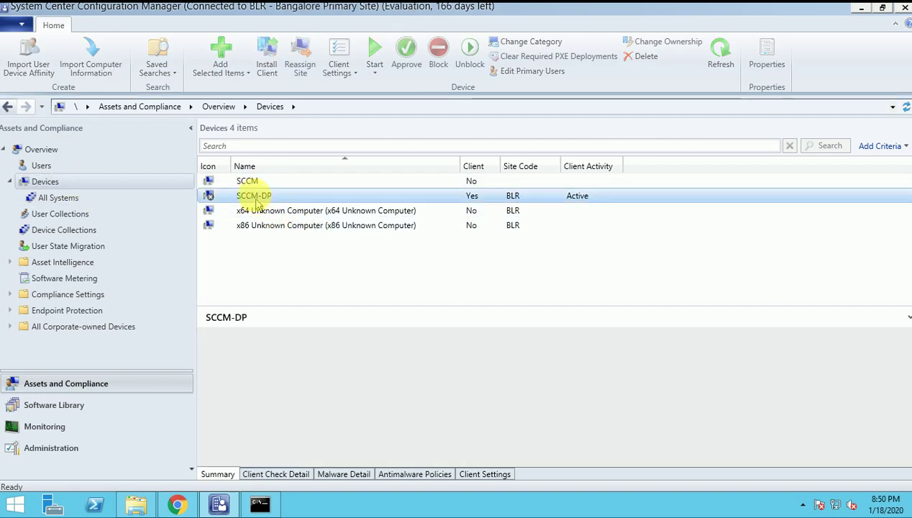
pyautogui.click(245, 182)
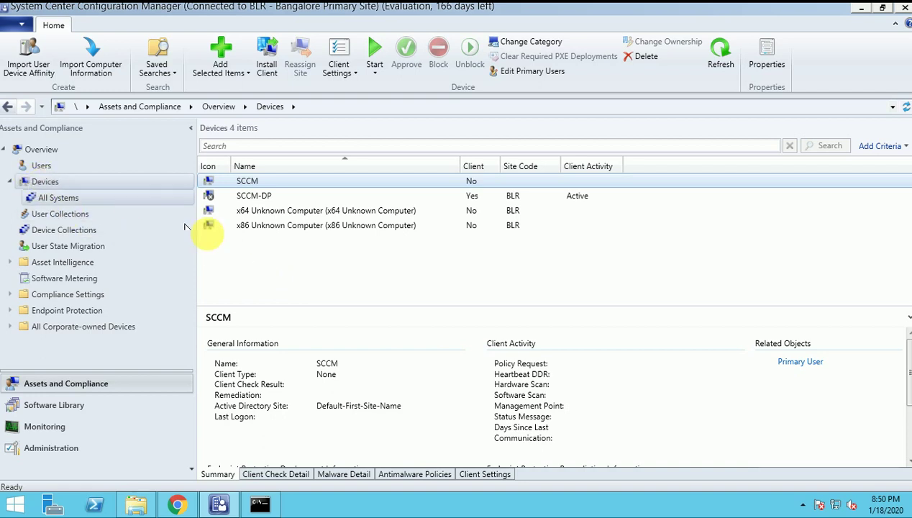
pyautogui.click(77, 168)
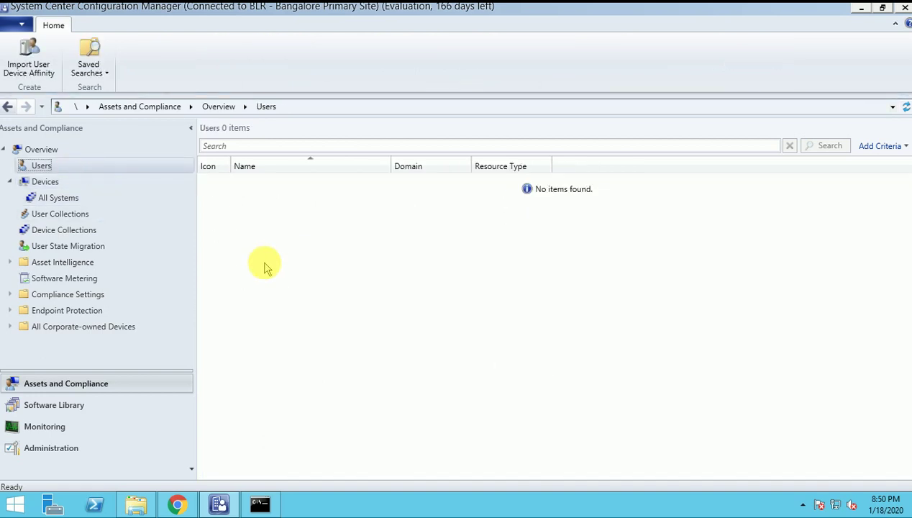
# Open the Discovery Methods under Hierarchy Configuration in the Administration workspace and go through the listed methods
pyautogui.click(72, 456)
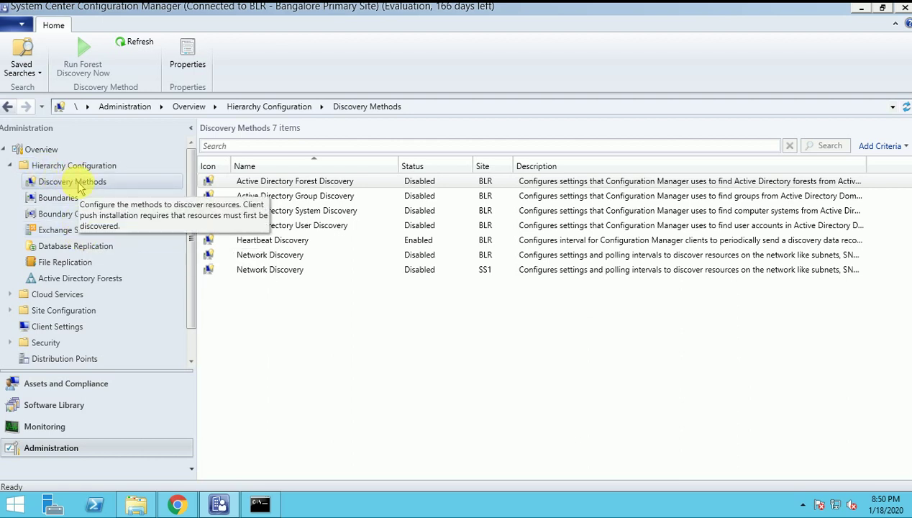
pyautogui.click(277, 183)
pyautogui.click(291, 273)
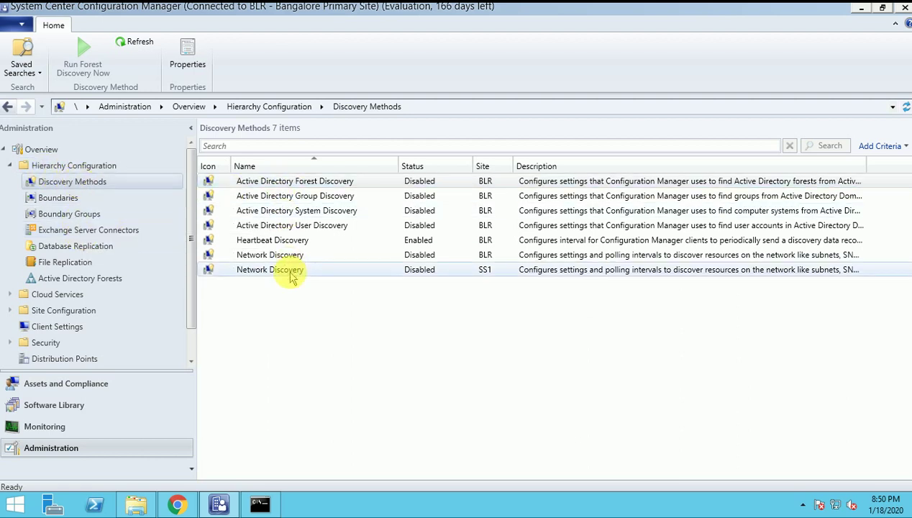
pyautogui.click(292, 242)
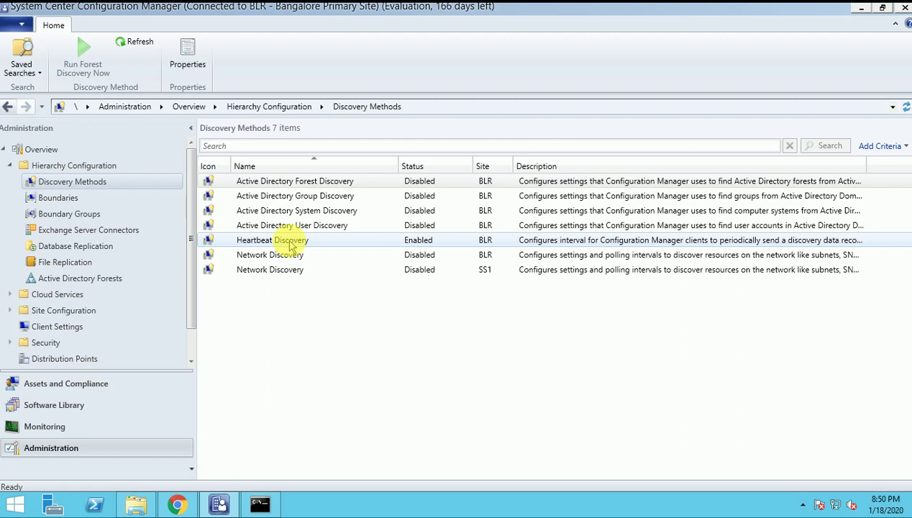
pyautogui.click(266, 181)
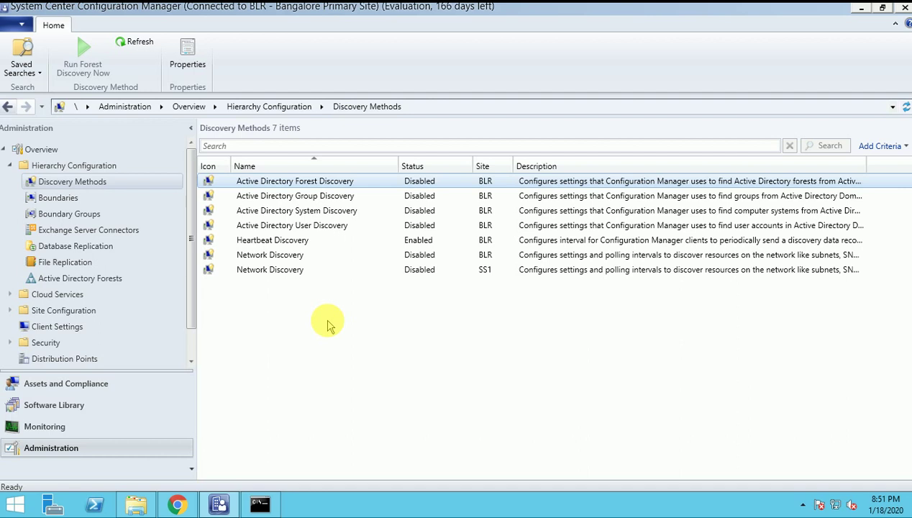
# Try out enabling Active Directory Forest Discovery with its automatic site boundary and IP address range boundary options
pyautogui.doubleClick(297, 181)
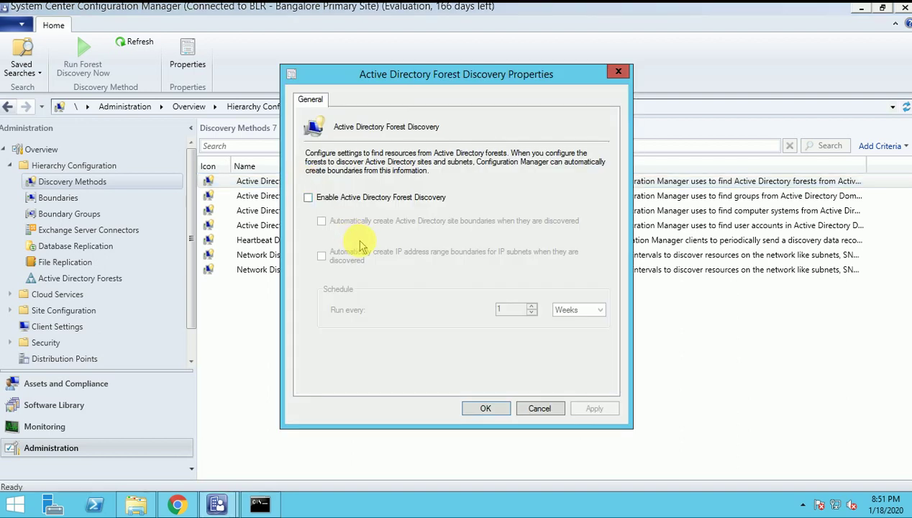
pyautogui.click(335, 197)
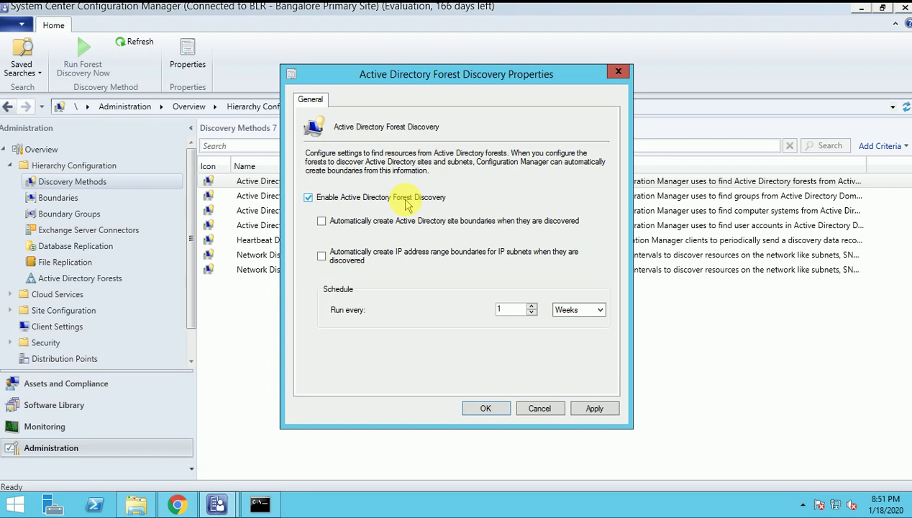
pyautogui.click(374, 257)
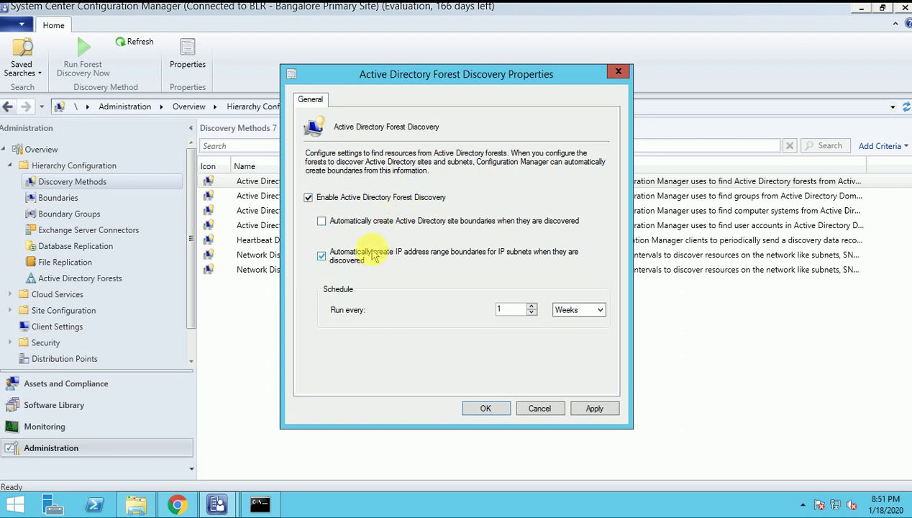
pyautogui.click(373, 257)
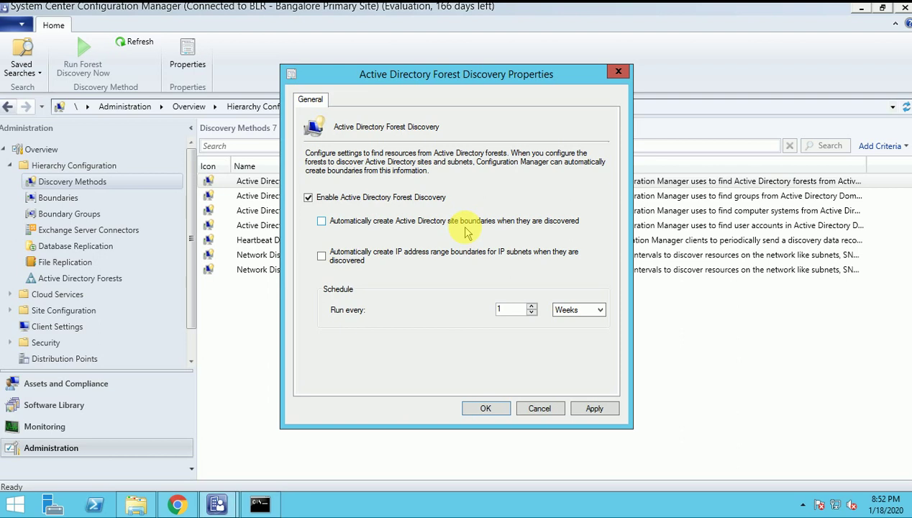
pyautogui.click(435, 227)
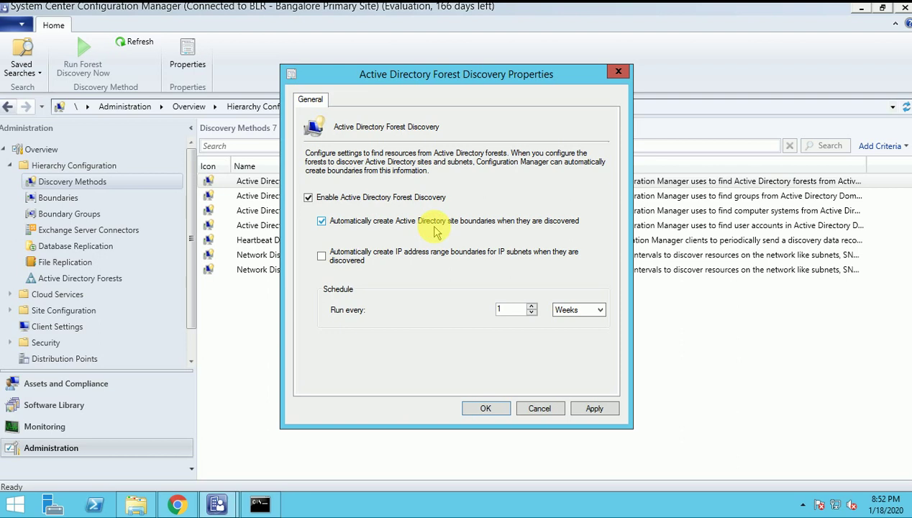
pyautogui.click(360, 253)
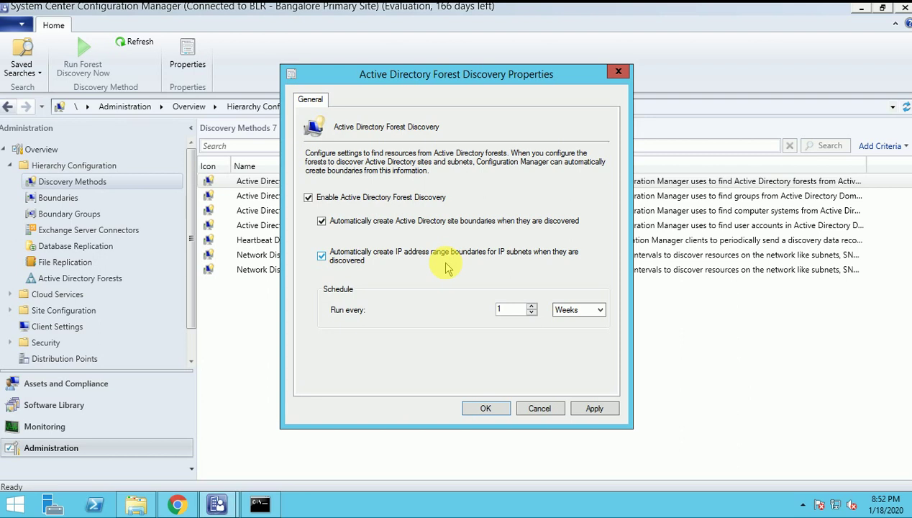
pyautogui.click(411, 253)
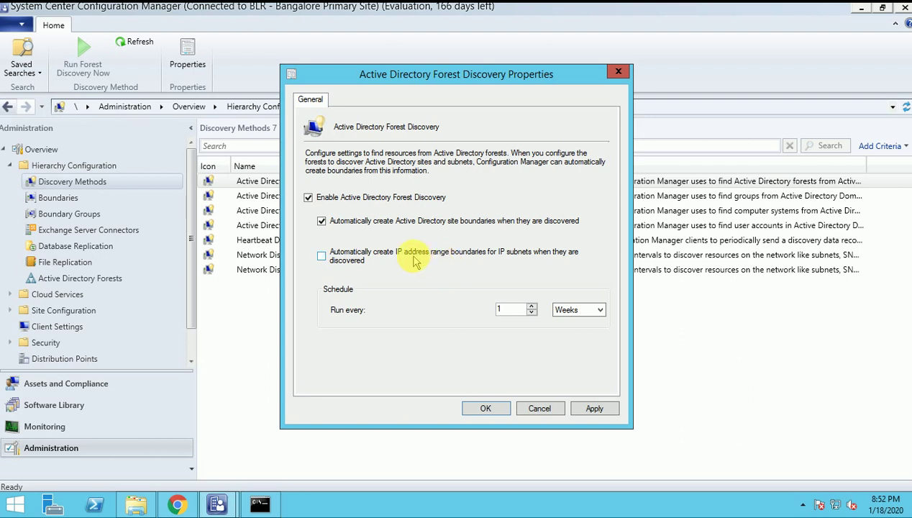
pyautogui.click(396, 223)
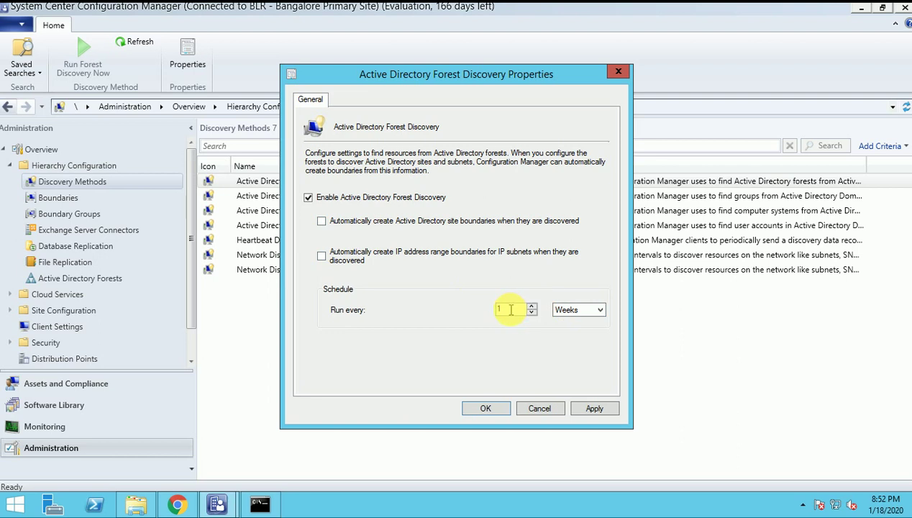
# Check the forest discovery schedule units, switch Active Directory Forest Discovery back off and discard its properties
pyautogui.click(583, 309)
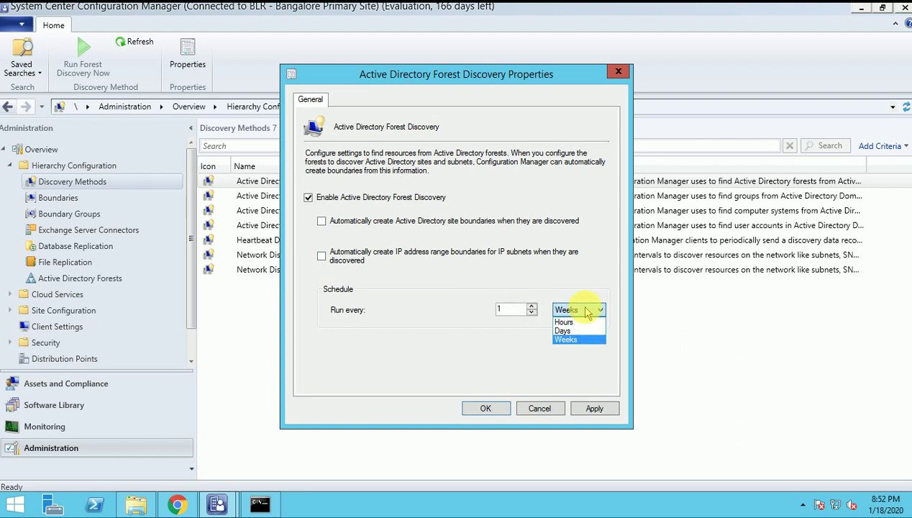
pyautogui.click(572, 339)
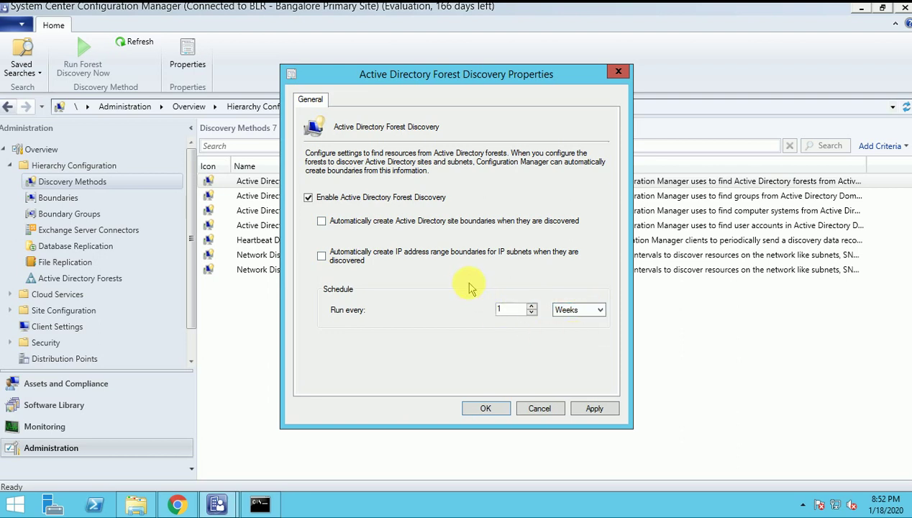
pyautogui.click(453, 281)
pyautogui.click(404, 221)
pyautogui.click(419, 222)
pyautogui.click(424, 257)
pyautogui.click(357, 198)
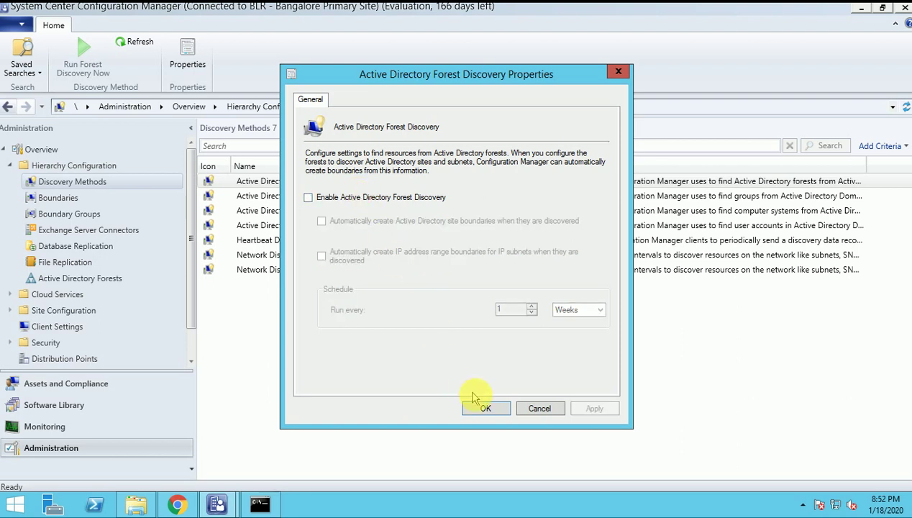
pyautogui.click(540, 408)
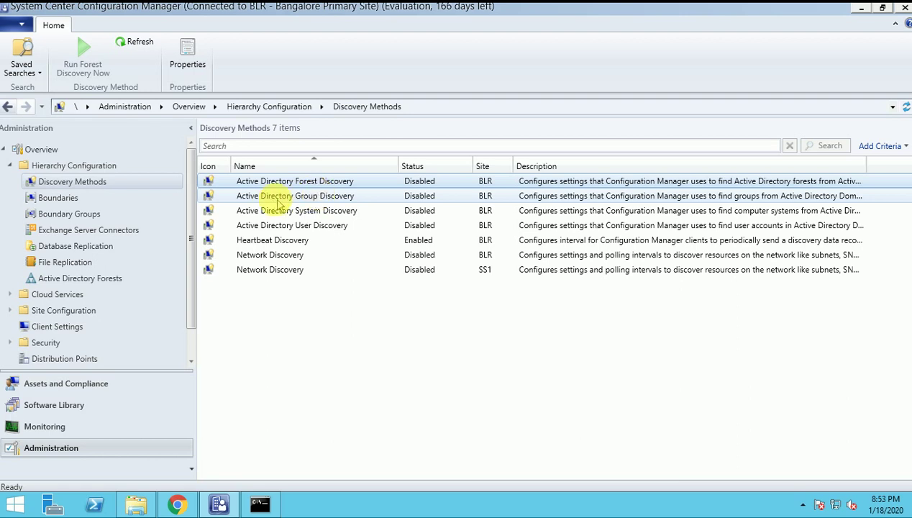
# Open the Active Directory Group Discovery properties and enable that discovery method
pyautogui.click(253, 198)
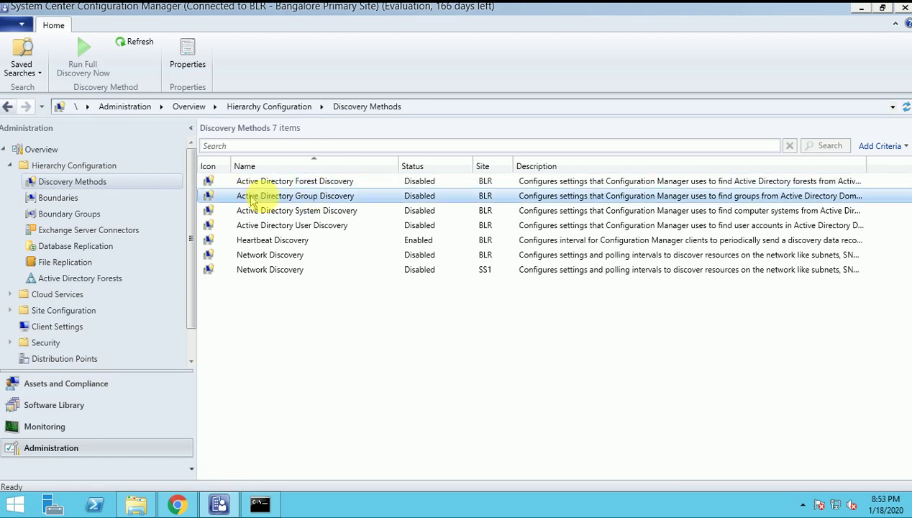
pyautogui.doubleClick(322, 199)
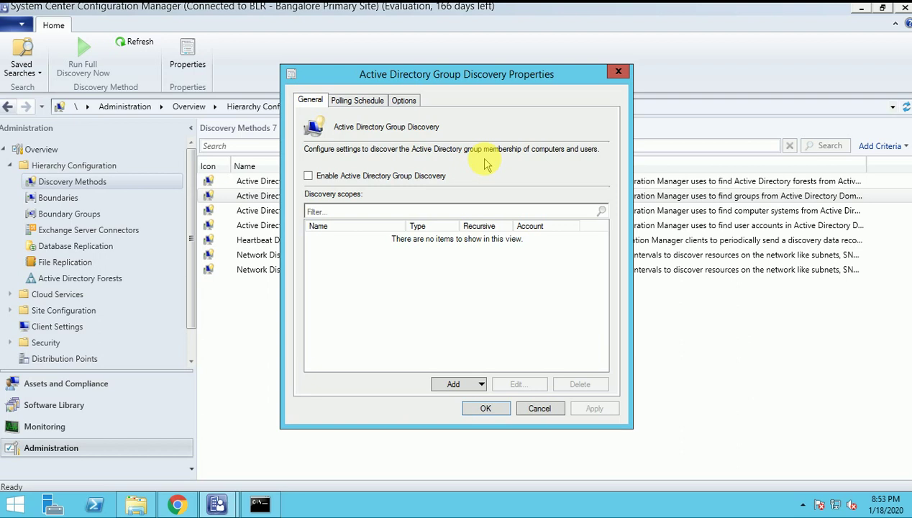
pyautogui.click(395, 179)
# Start a new groups discovery scope named SCCM that uses the default domain and forest
pyautogui.click(476, 383)
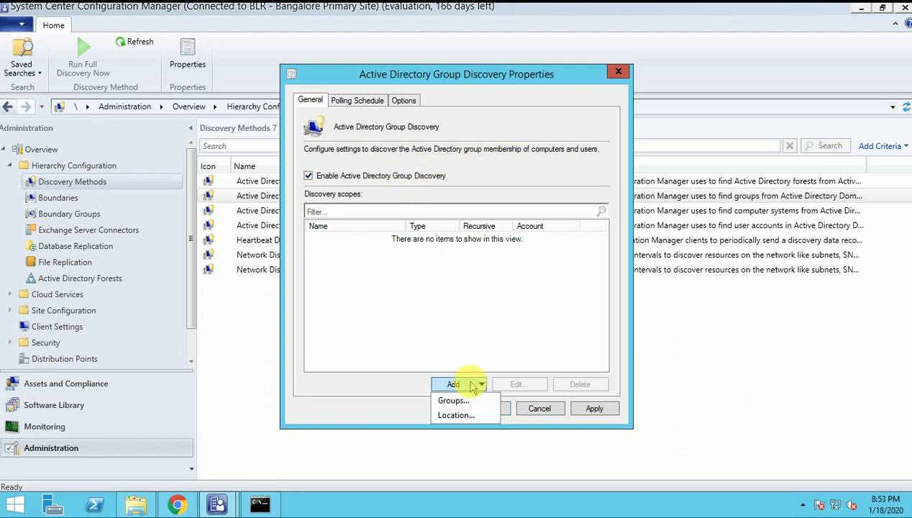
pyautogui.click(453, 402)
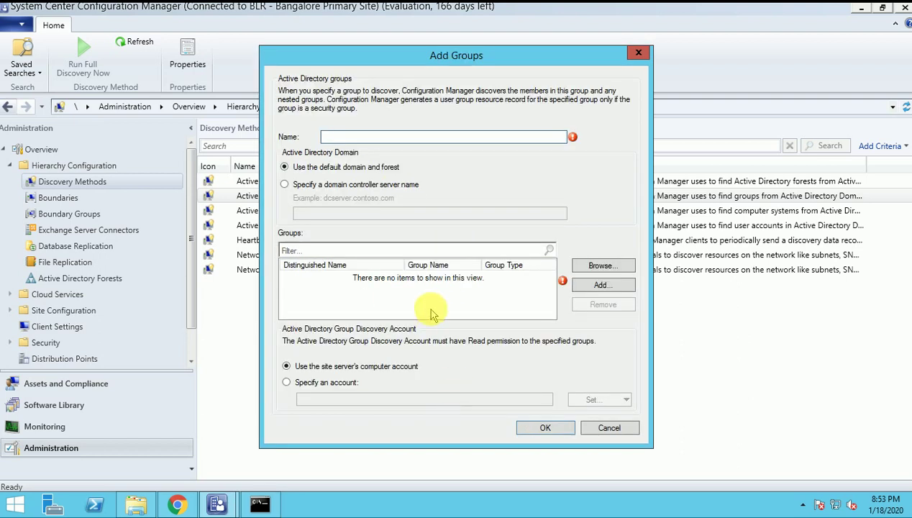
pyautogui.click(379, 139)
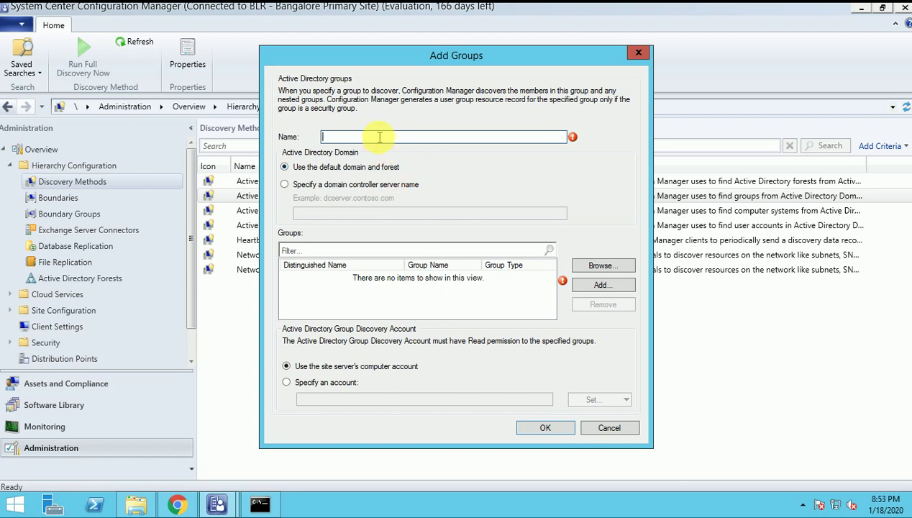
pyautogui.write('SCCM')
pyautogui.click(306, 186)
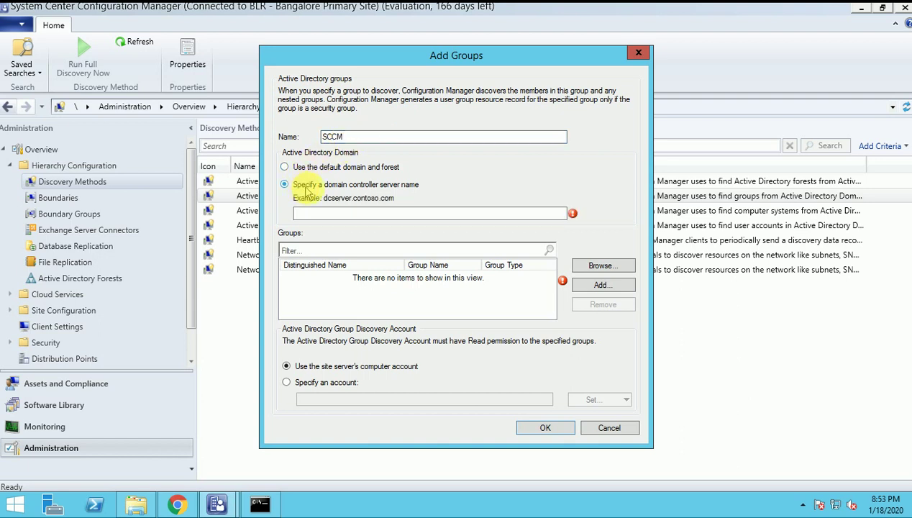
pyautogui.click(321, 213)
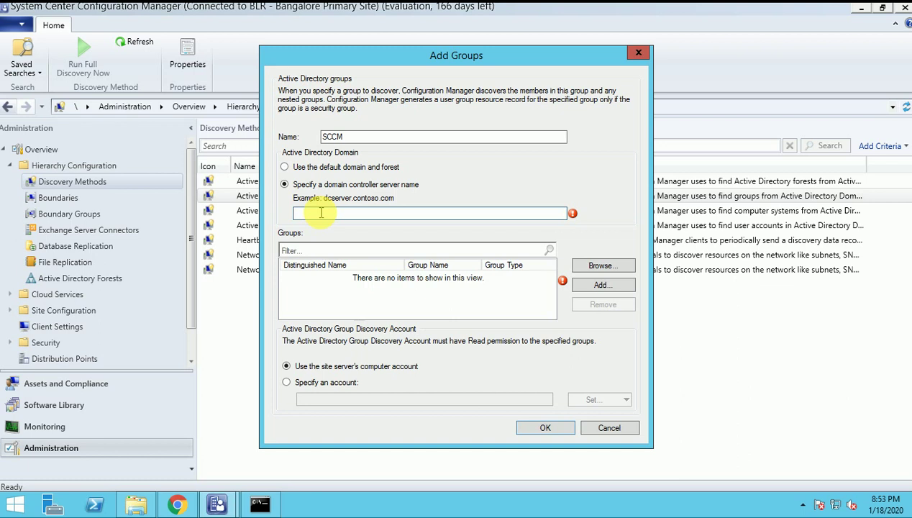
pyautogui.click(302, 167)
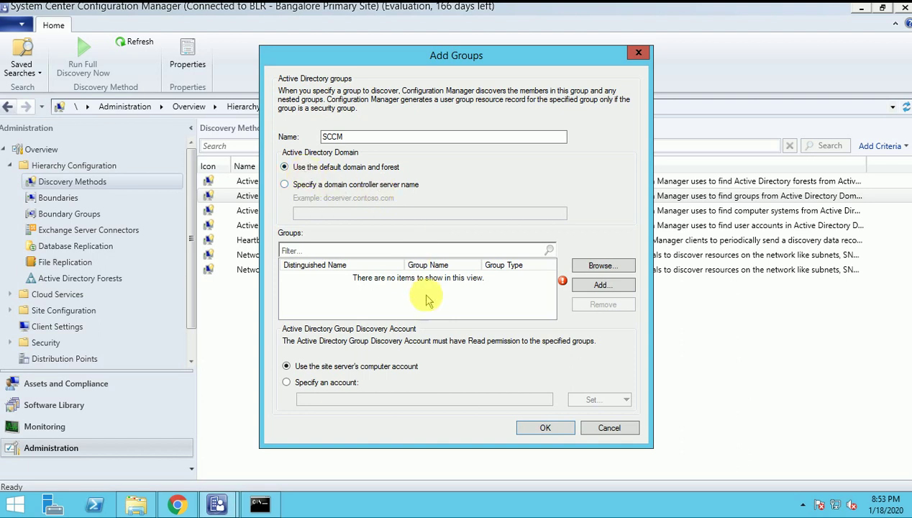
# Search the vansh.com domain for groups and add Domain Users to the SCCM discovery scope
pyautogui.click(596, 274)
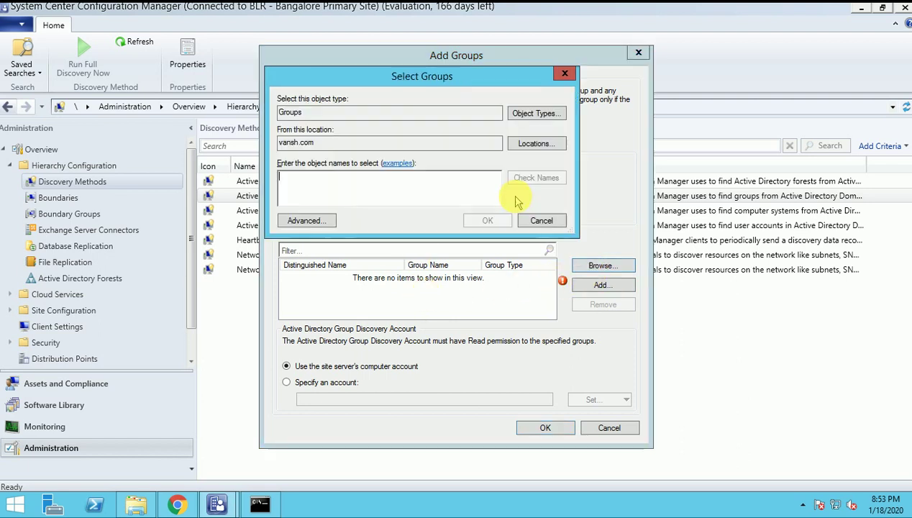
pyautogui.click(308, 221)
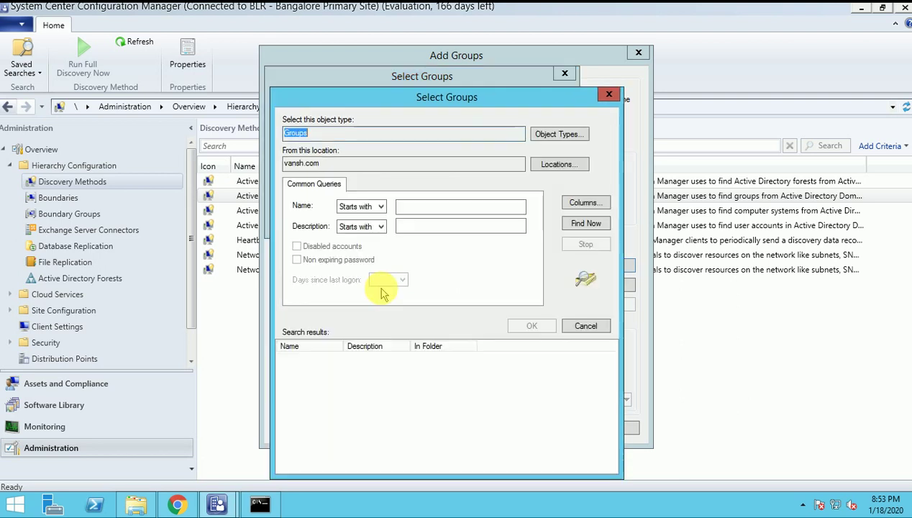
pyautogui.click(586, 223)
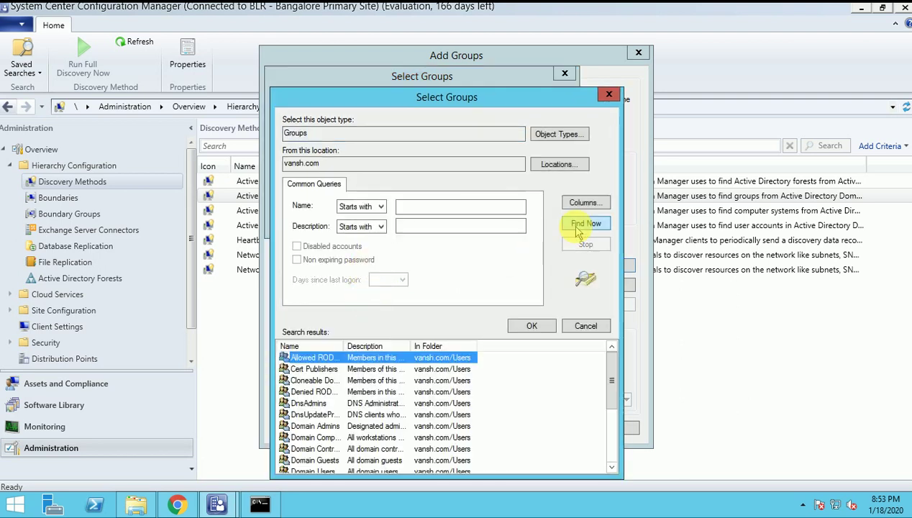
pyautogui.moveTo(472, 85); pyautogui.dragTo(472, 16)
pyautogui.doubleClick(346, 275)
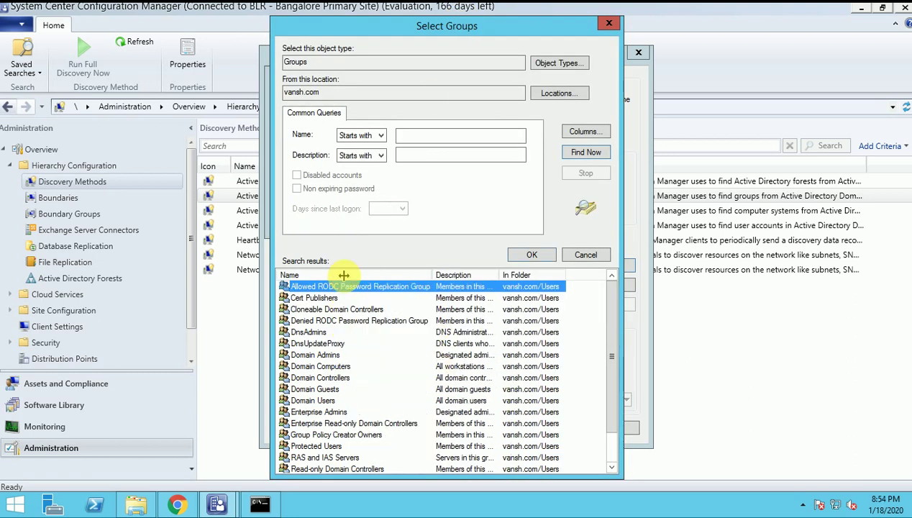
pyautogui.click(316, 332)
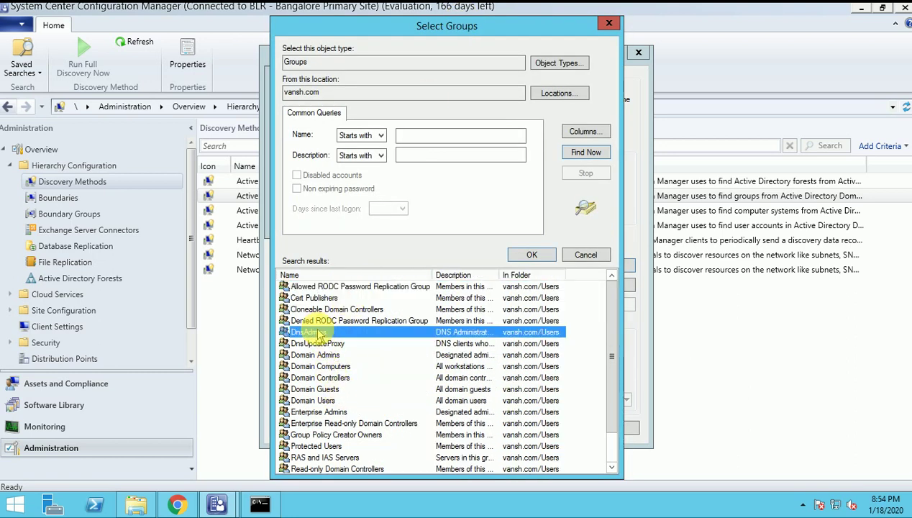
pyautogui.click(324, 400)
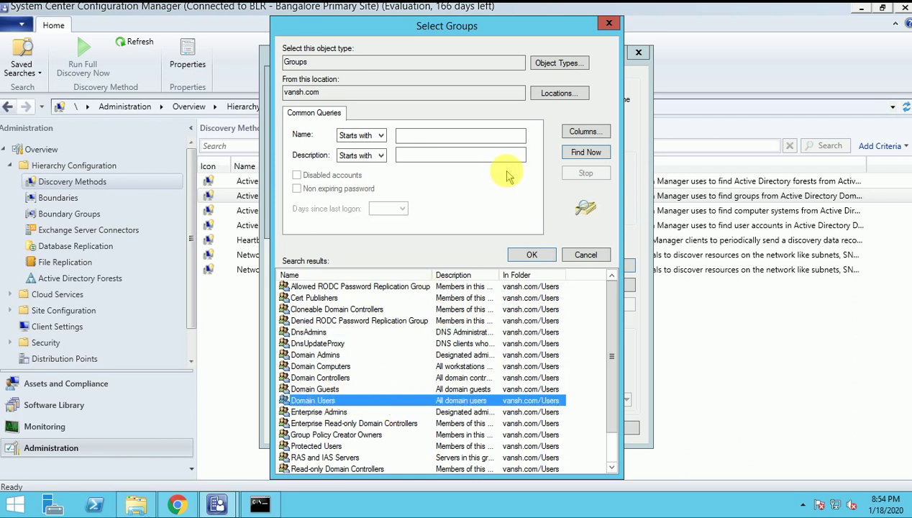
pyautogui.click(531, 256)
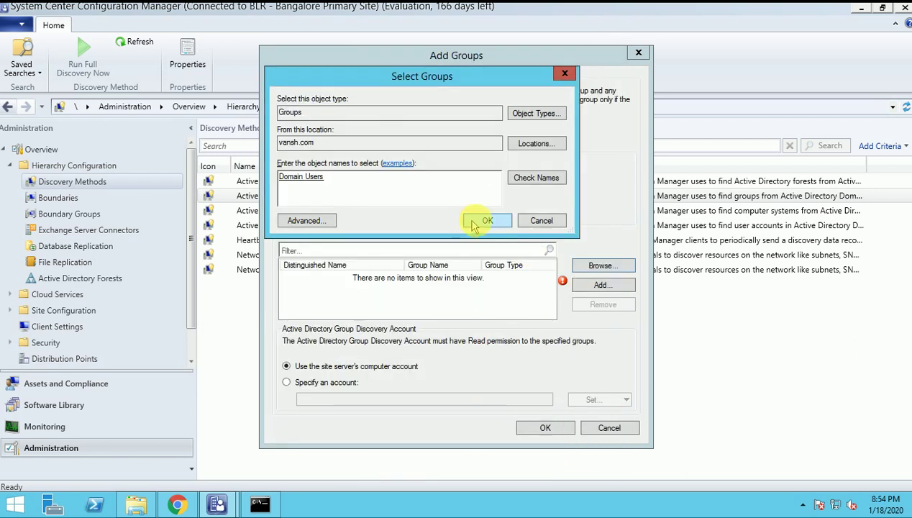
pyautogui.click(474, 220)
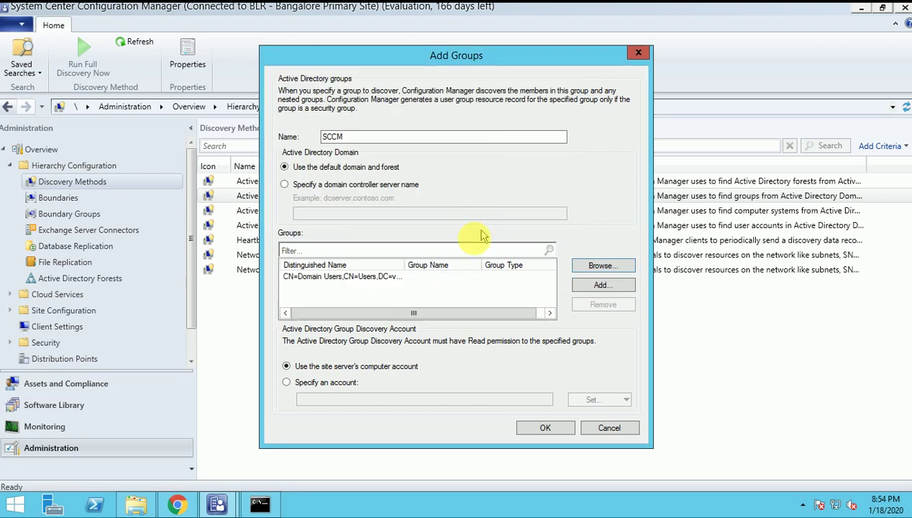
# Keep the site server's computer account as the group discovery account and save the SCCM scope with Domain Users
pyautogui.doubleClick(405, 264)
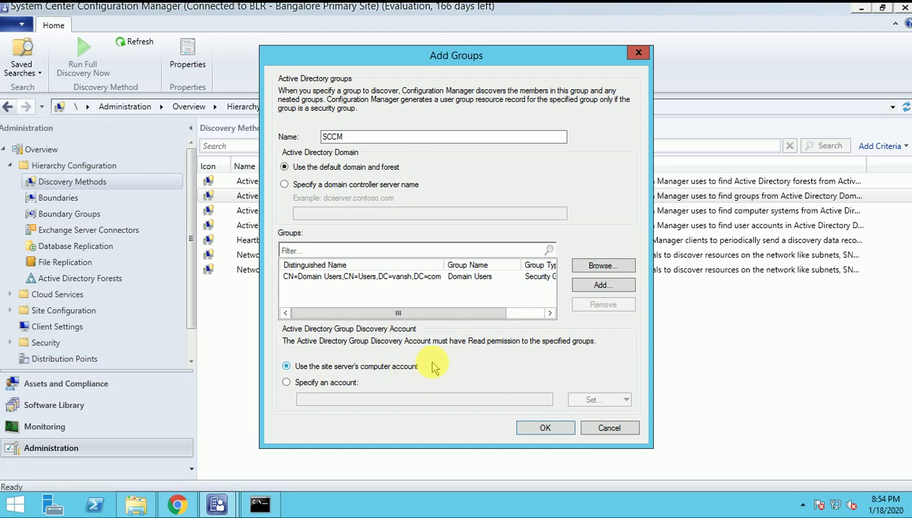
pyautogui.click(335, 385)
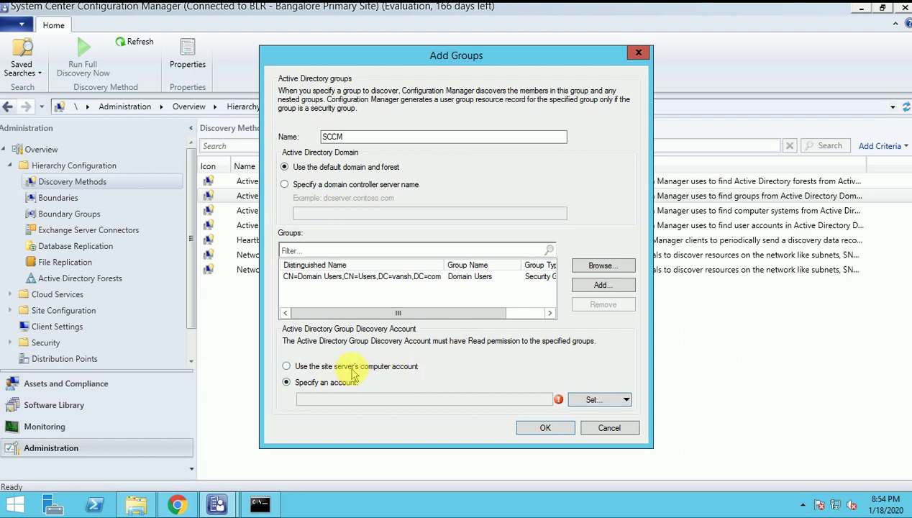
pyautogui.click(353, 369)
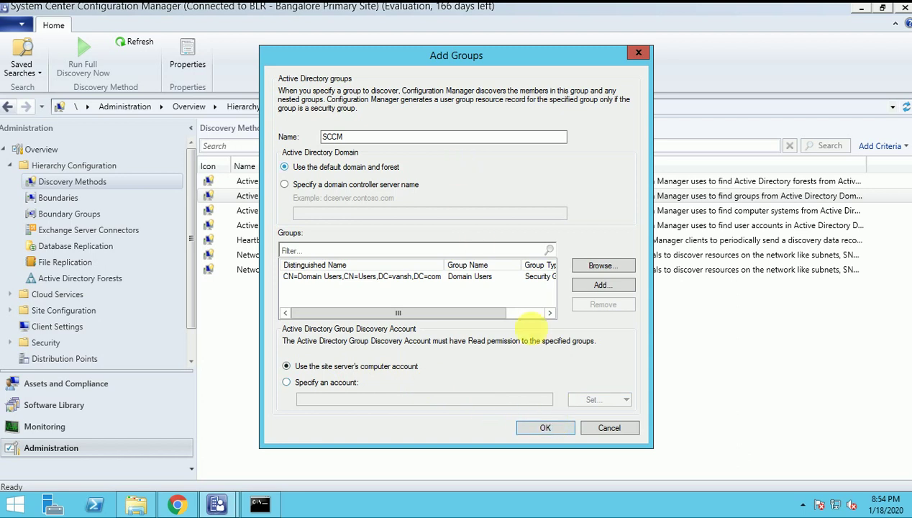
pyautogui.click(548, 429)
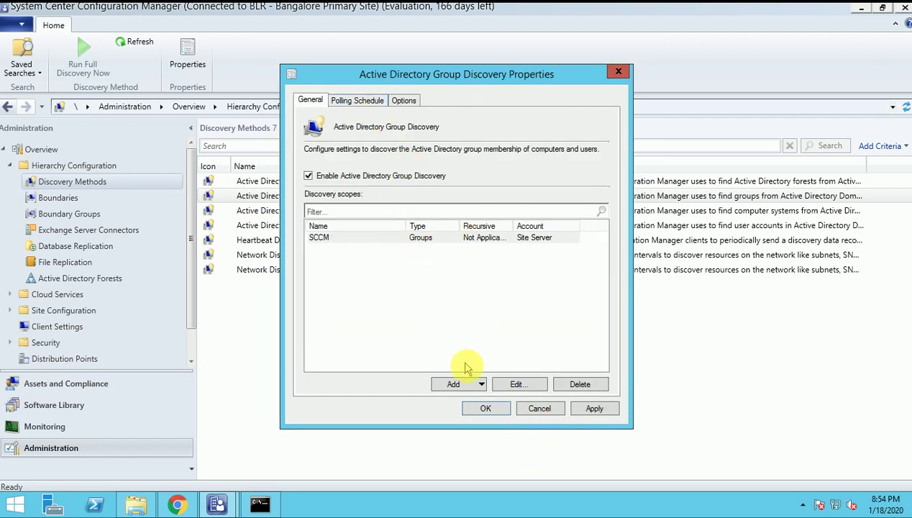
pyautogui.click(483, 385)
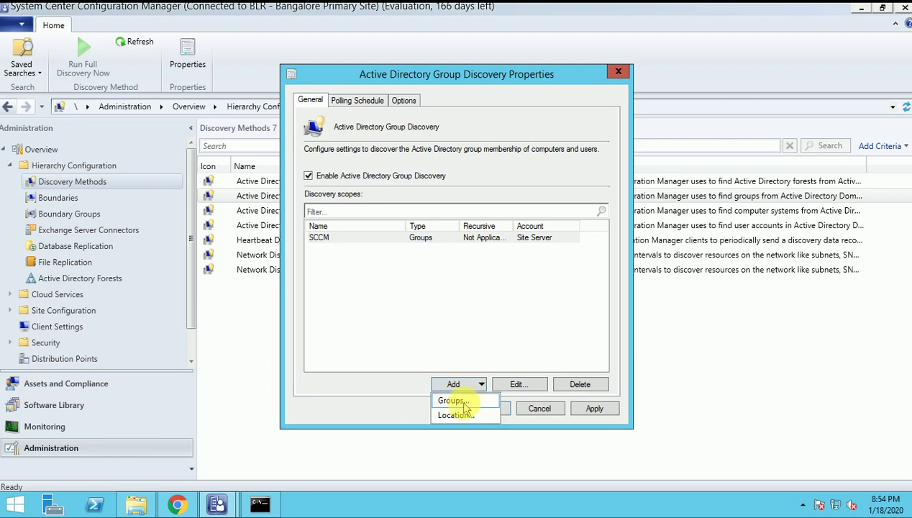
pyautogui.click(464, 401)
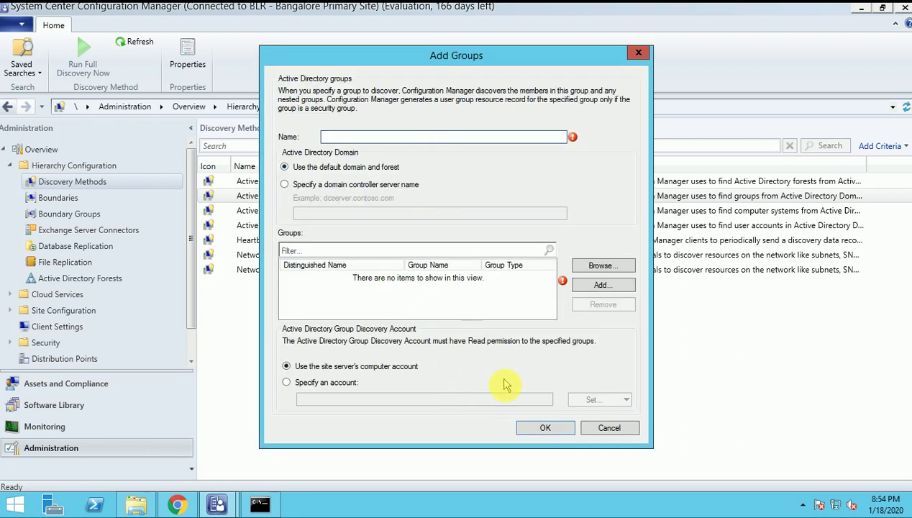
pyautogui.click(608, 427)
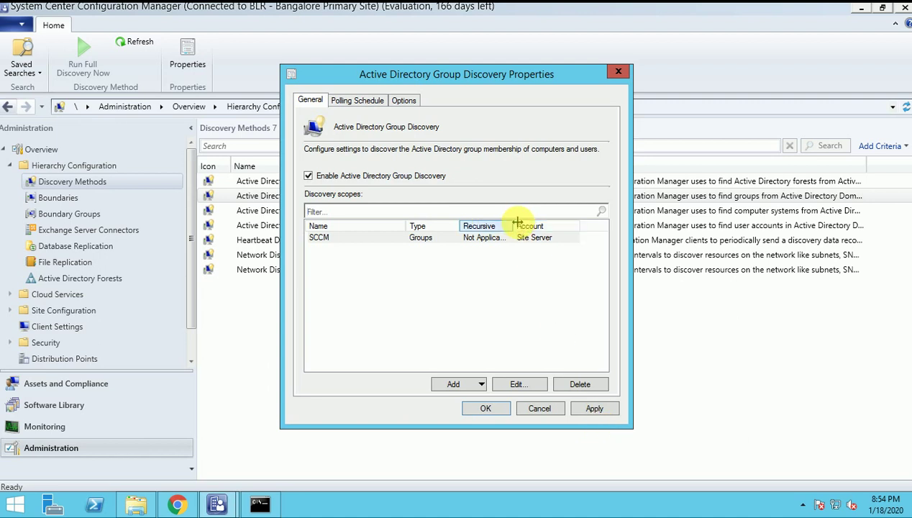
# Enable delta discovery in the polling schedule of Active Directory Group Discovery
pyautogui.click(357, 100)
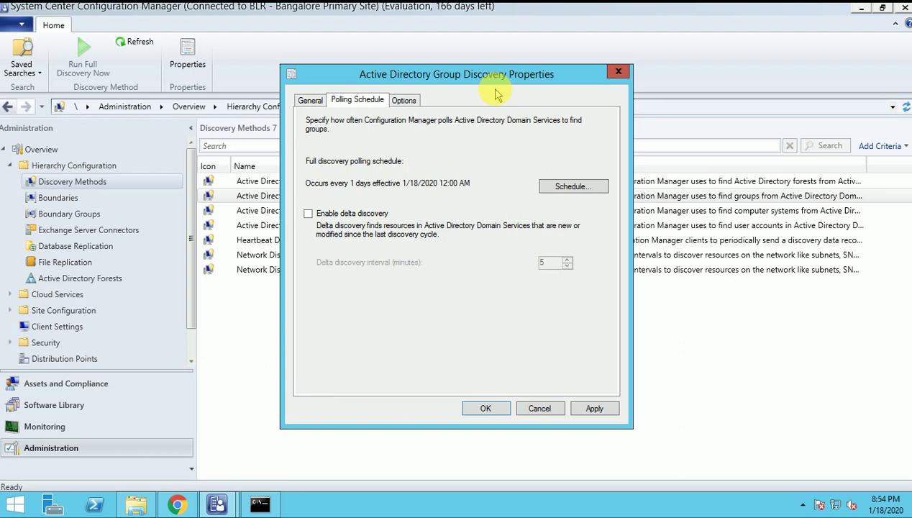
pyautogui.click(325, 217)
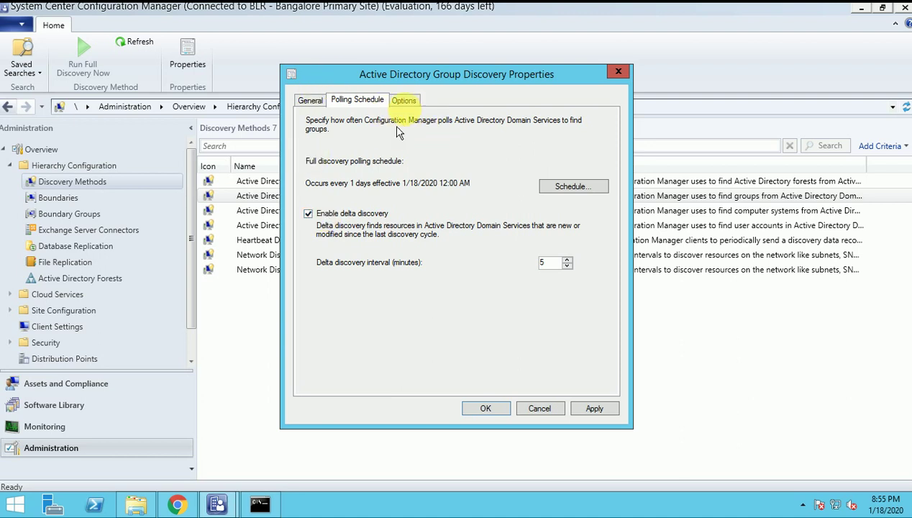
# Try the options limiting discovery to computers by domain logon and by account password update, and switch both off again
pyautogui.click(405, 101)
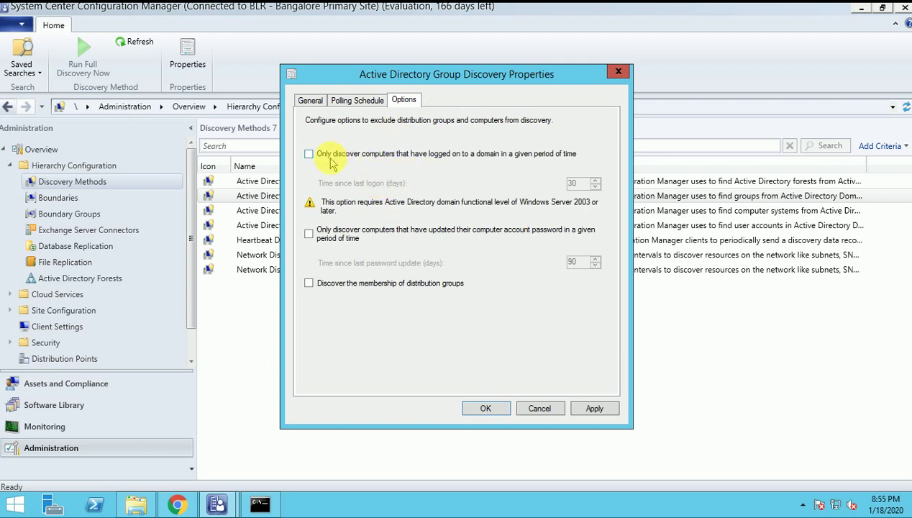
pyautogui.click(471, 159)
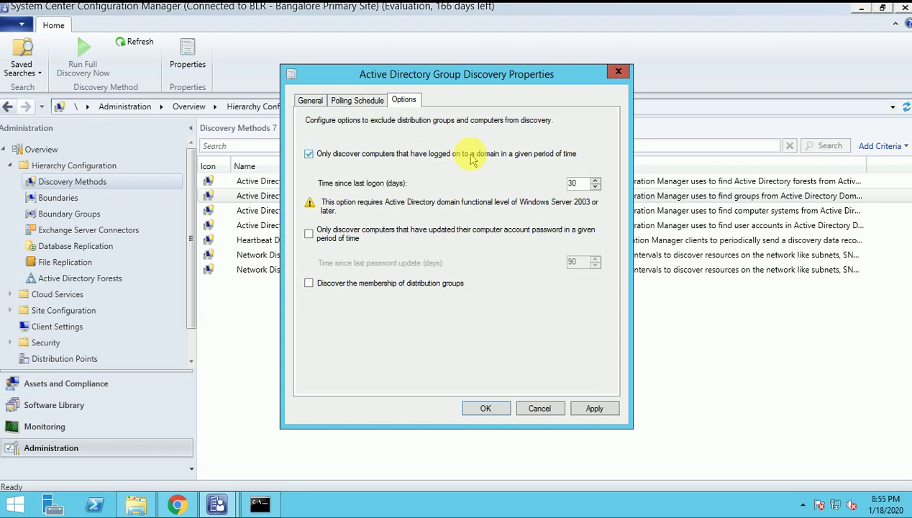
pyautogui.doubleClick(575, 183)
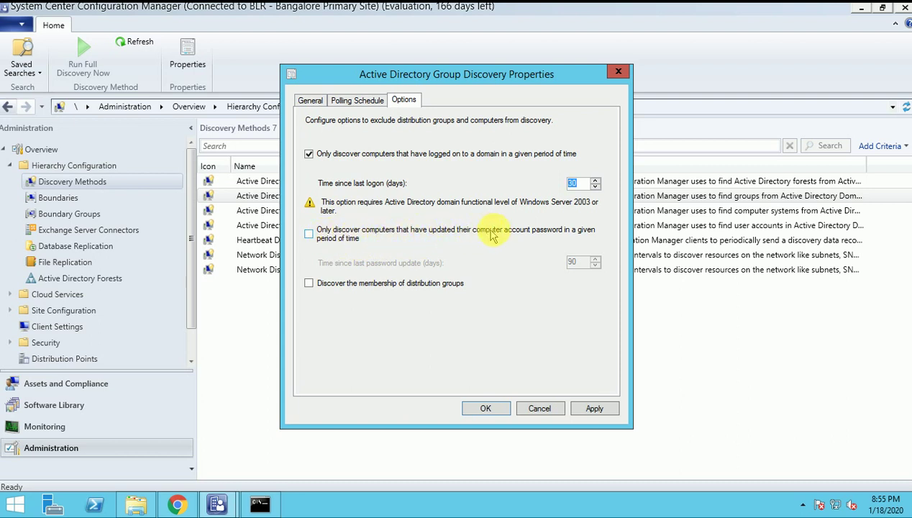
pyautogui.click(384, 238)
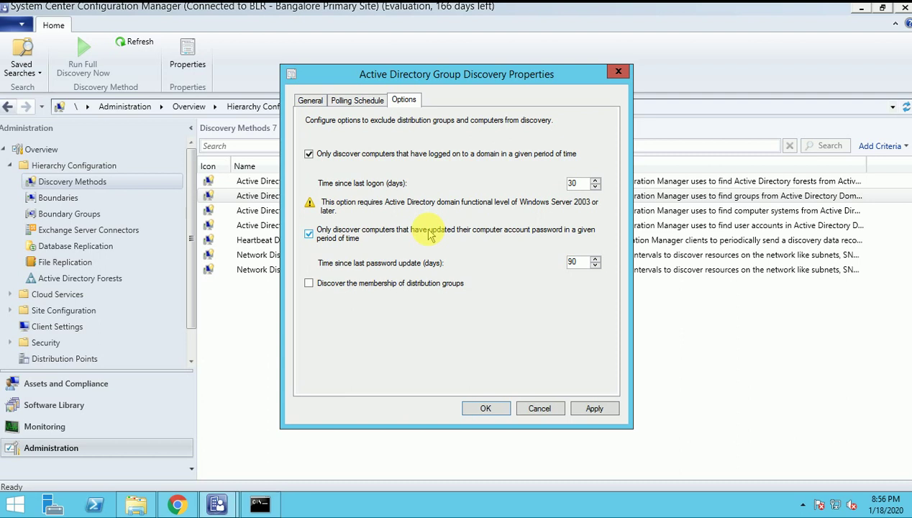
pyautogui.click(339, 232)
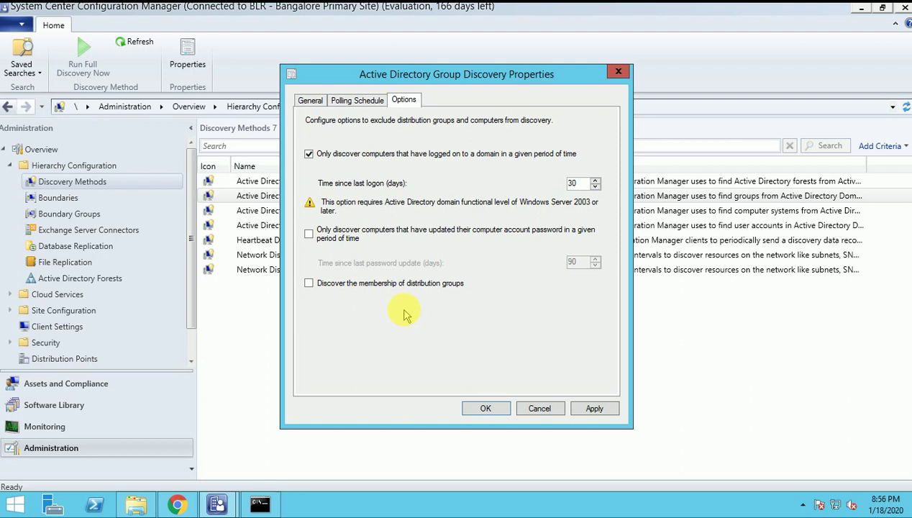
pyautogui.click(362, 158)
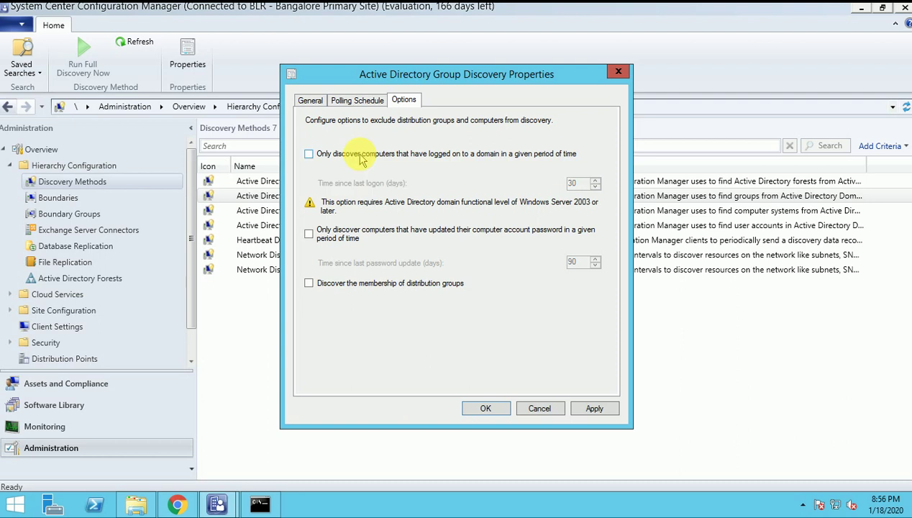
# Review the polling schedule and discovery scope of Active Directory Group Discovery and save its properties
pyautogui.moveTo(366, 81); pyautogui.dragTo(511, 61)
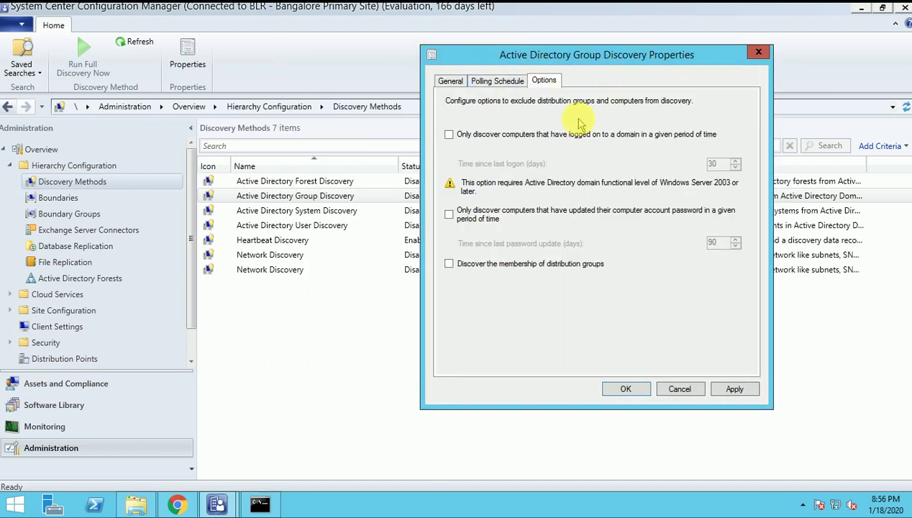
pyautogui.click(497, 81)
pyautogui.click(449, 81)
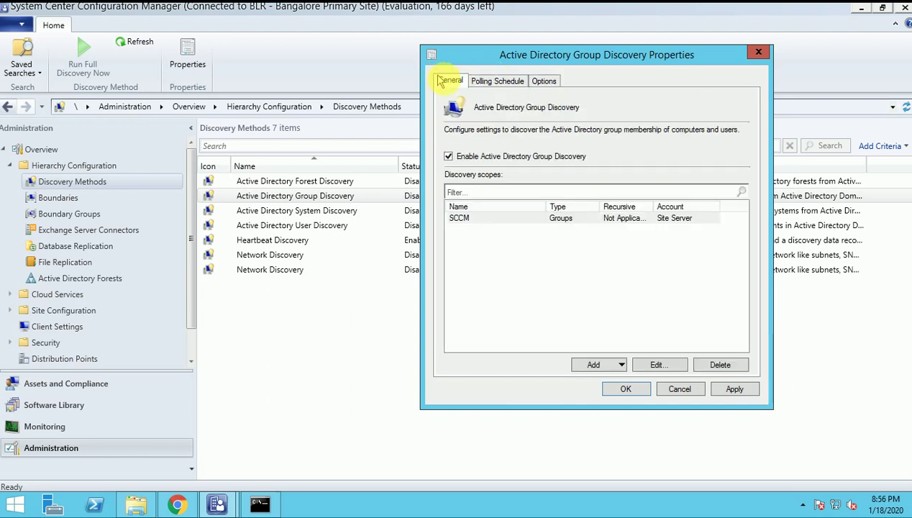
pyautogui.click(625, 389)
pyautogui.click(491, 302)
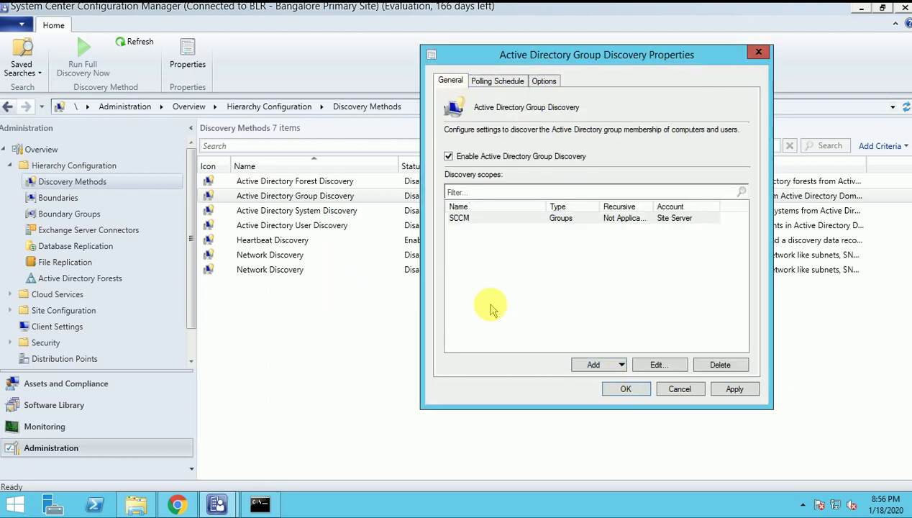
# Run full discovery now for Active Directory Group Discovery and confirm the run
pyautogui.rightClick(325, 201)
pyautogui.click(358, 205)
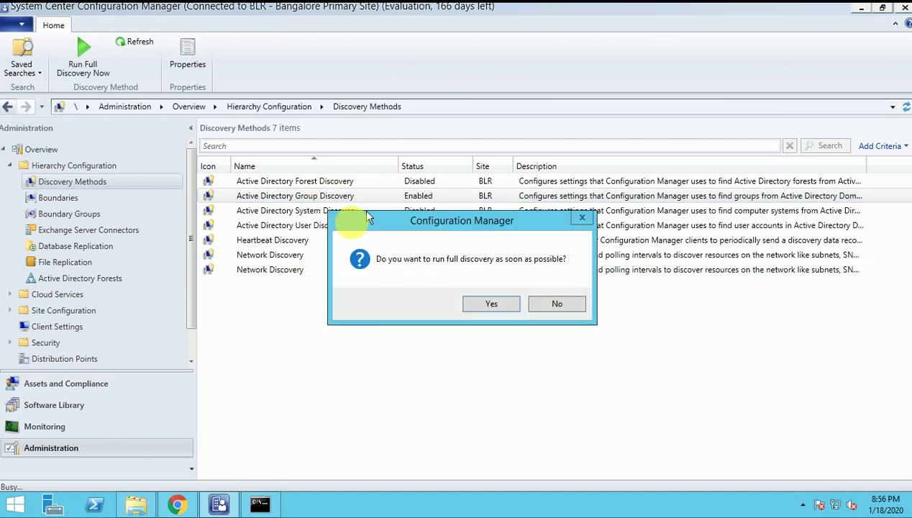
pyautogui.click(489, 305)
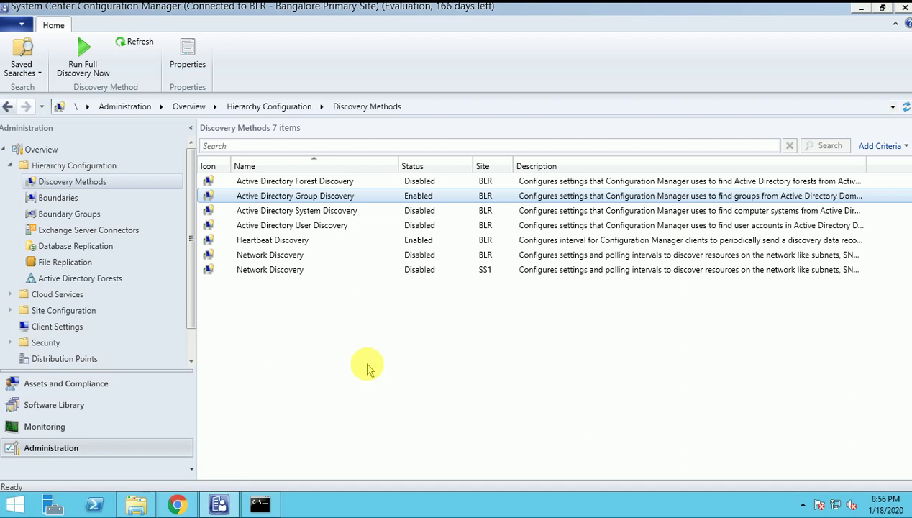
# Open adsgdis.log from the Configuration Manager Logs folder, examine the latest group discovery and full sync entries, and close the log
pyautogui.click(138, 507)
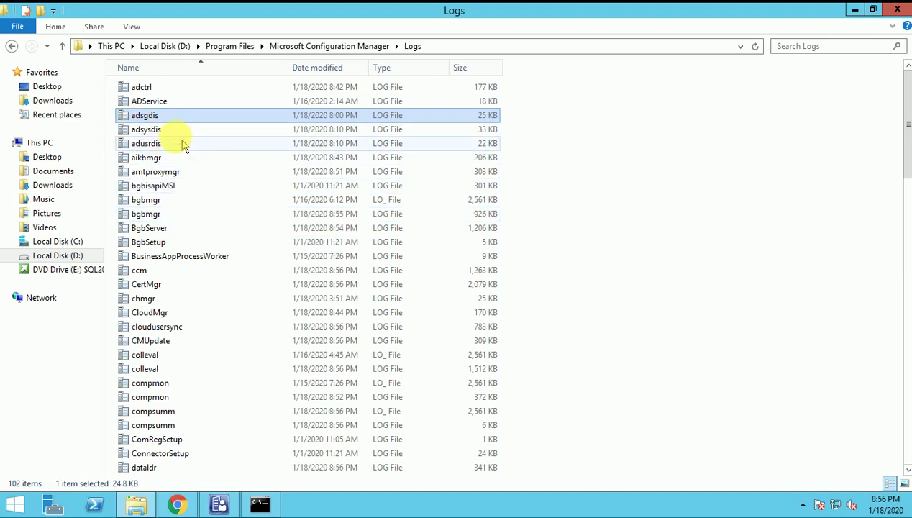
pyautogui.doubleClick(153, 122)
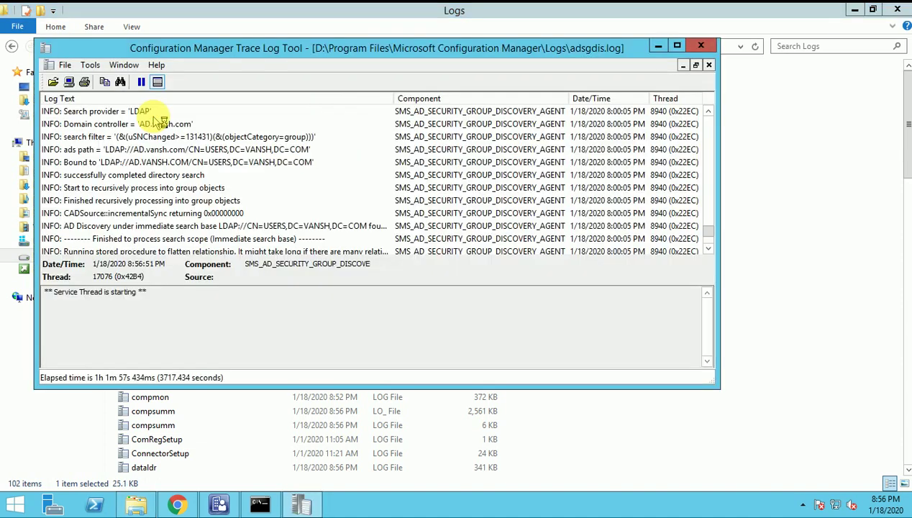
pyautogui.click(165, 202)
pyautogui.press('Down')
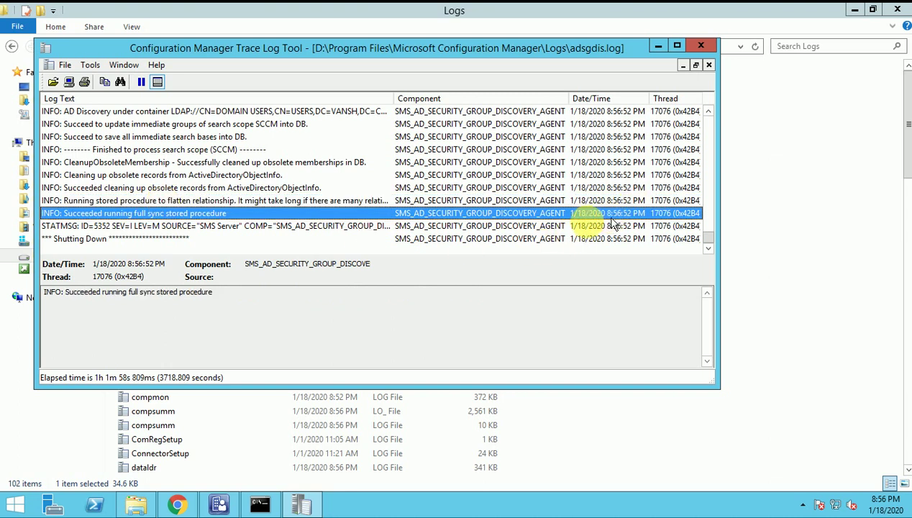
pyautogui.click(255, 200)
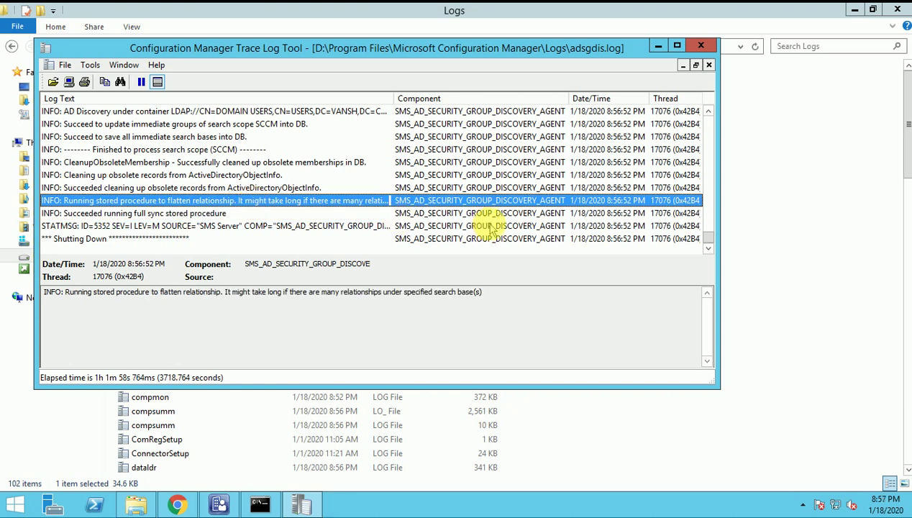
pyautogui.click(264, 213)
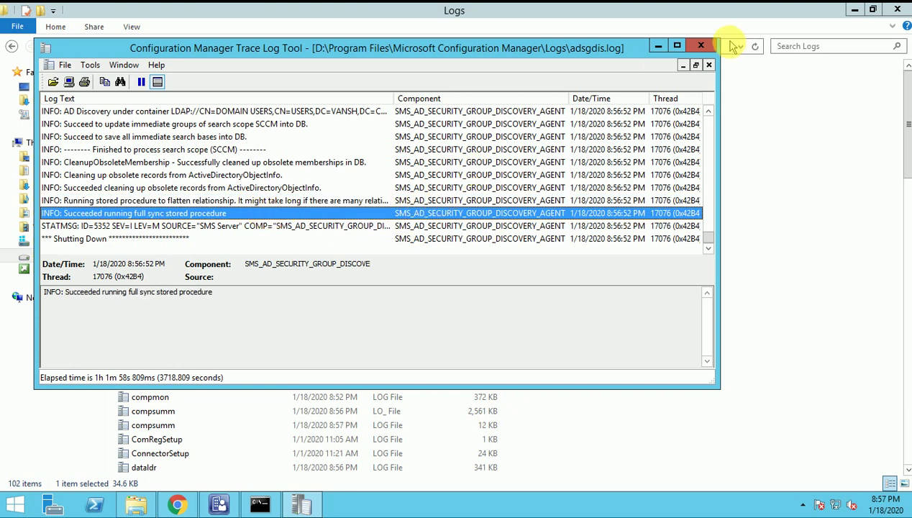
pyautogui.click(701, 45)
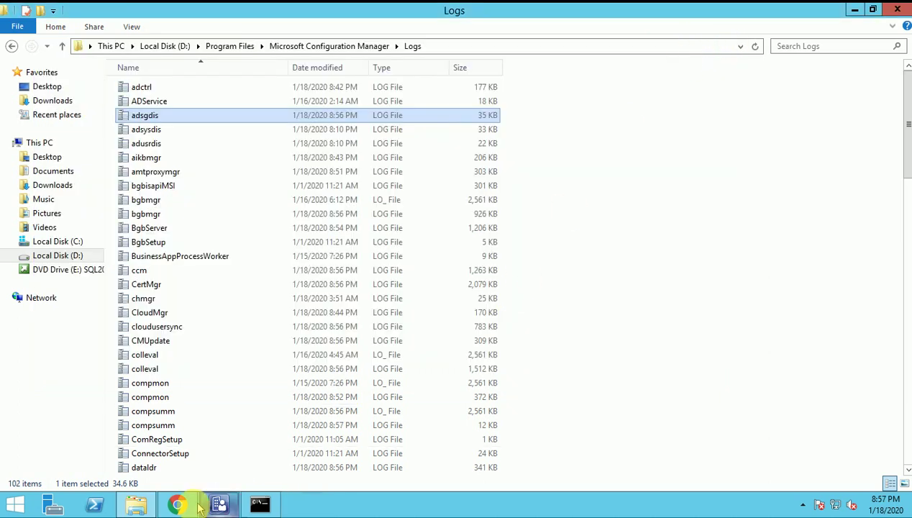
# Return to Configuration Manager and review all discovered resources under Users in Assets and Compliance
pyautogui.click(220, 505)
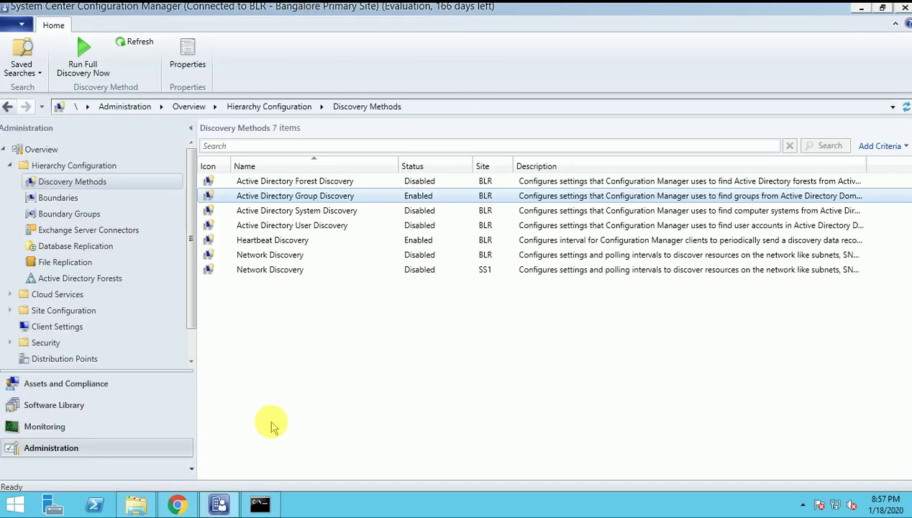
pyautogui.click(91, 385)
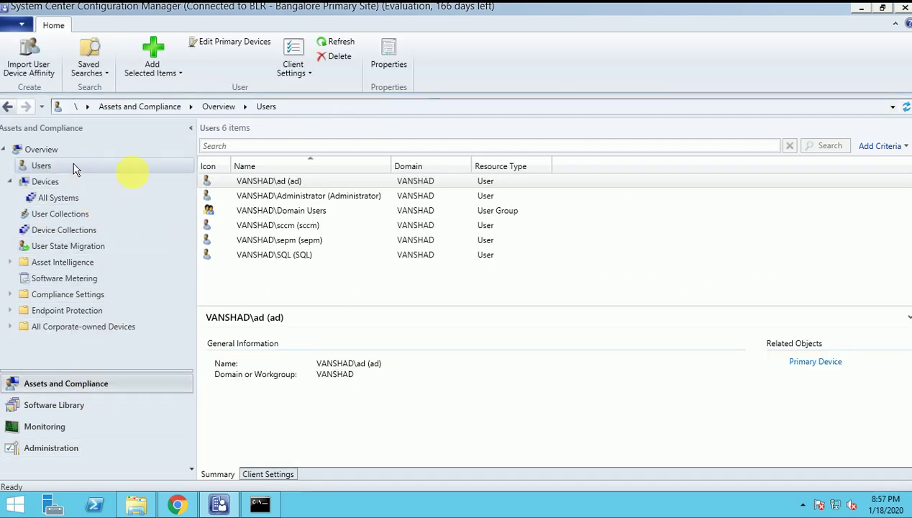
pyautogui.click(271, 196)
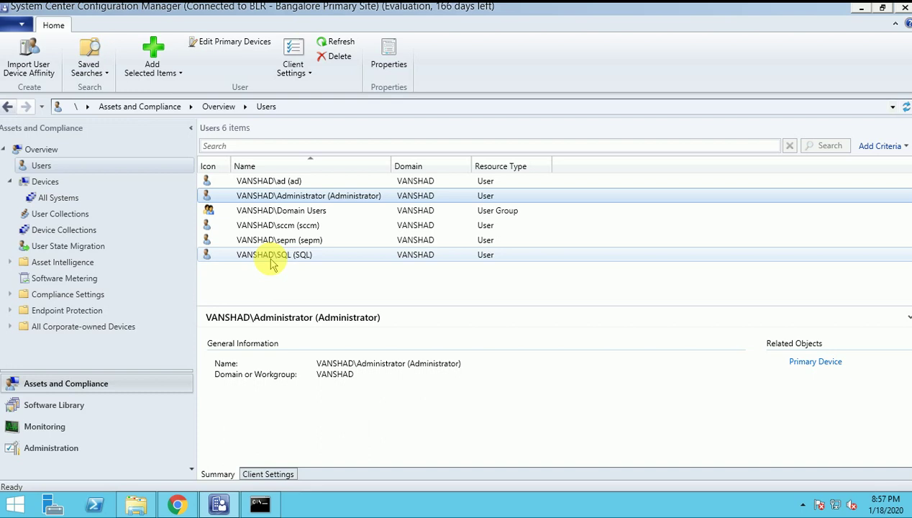
pyautogui.click(272, 255)
pyautogui.hotkey('shift', 'Up')
pyautogui.hotkey('shift', 'Up')
pyautogui.hotkey('shift', 'Up')
pyautogui.hotkey('shift', 'Up')
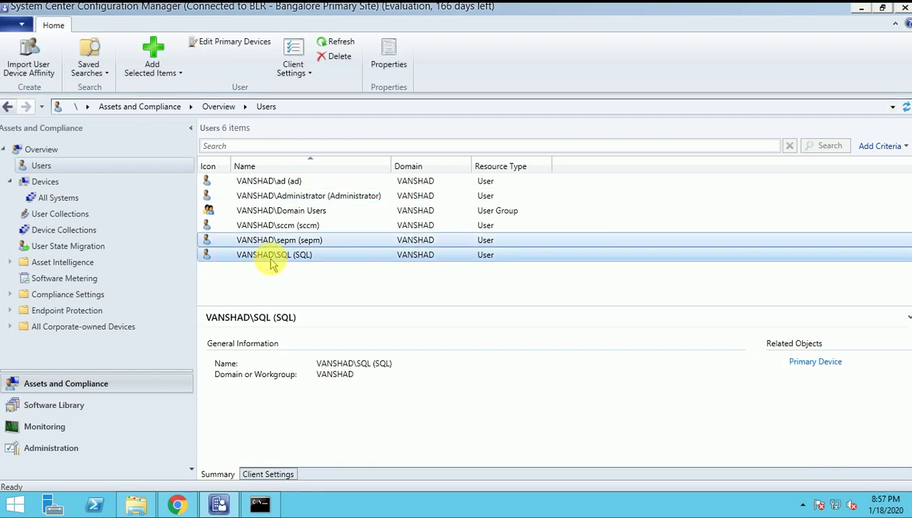
pyautogui.hotkey('shift', 'Up')
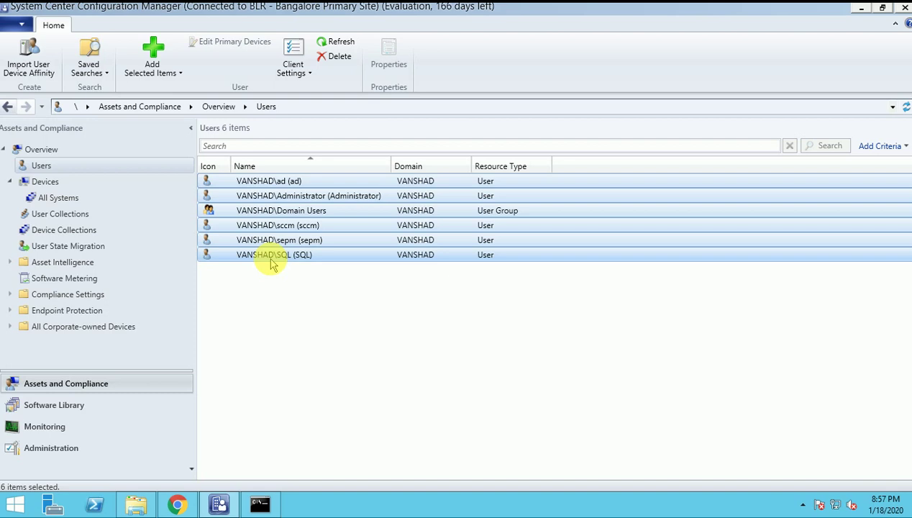
# Inspect the Domain Users group and the user accounts beneath it, and view the group's discovery data and deployments
pyautogui.click(273, 211)
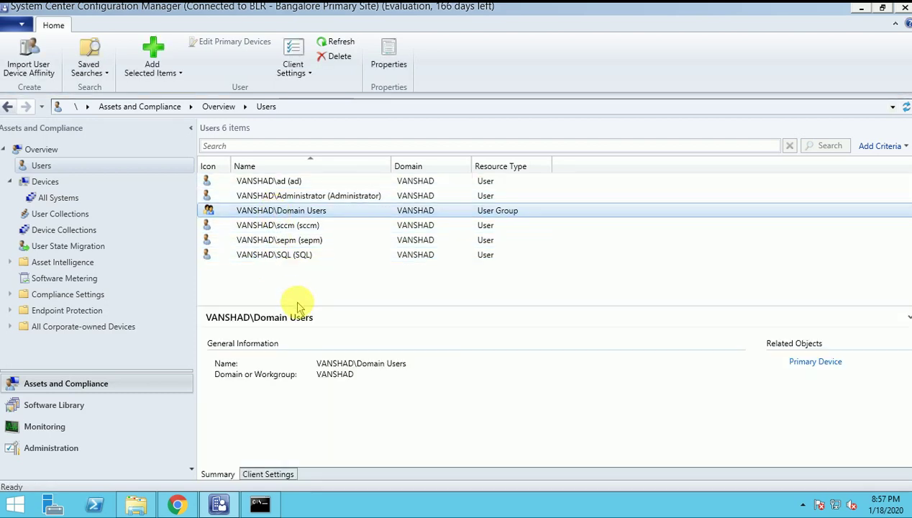
pyautogui.click(274, 227)
pyautogui.click(276, 241)
pyautogui.click(284, 256)
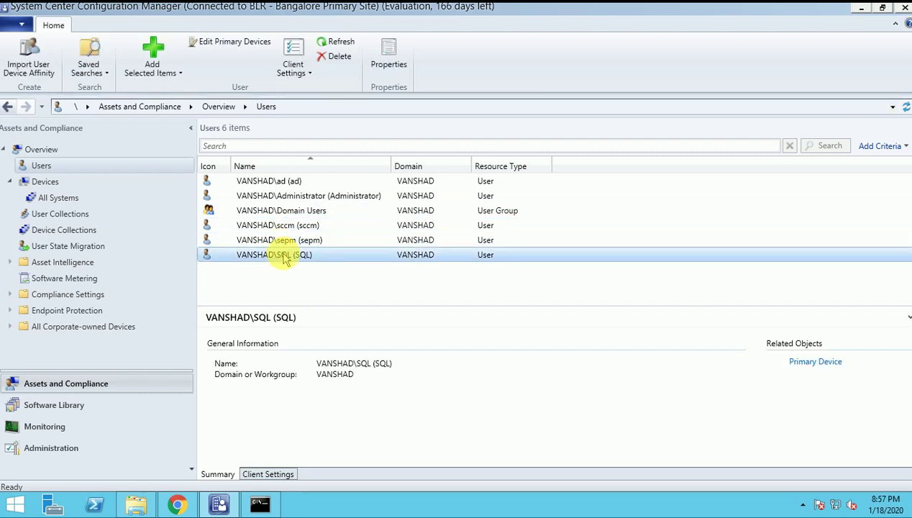
pyautogui.click(290, 214)
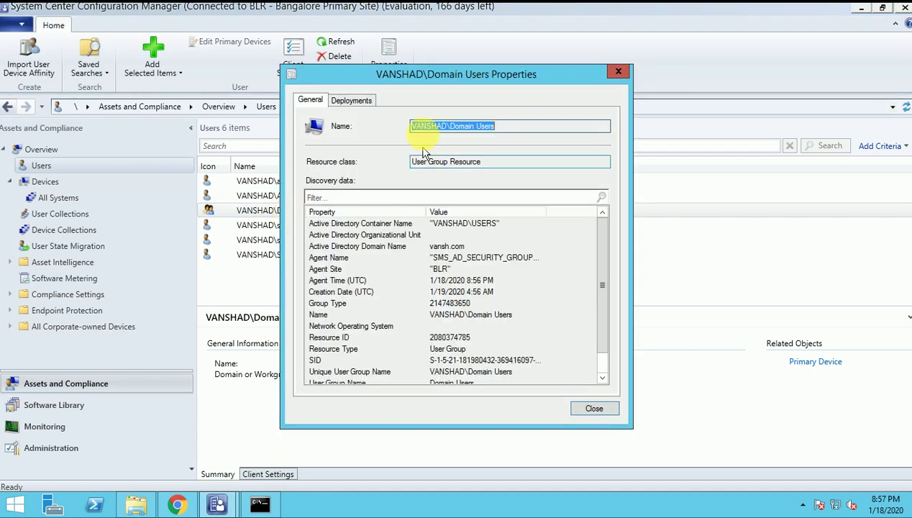
pyautogui.click(351, 102)
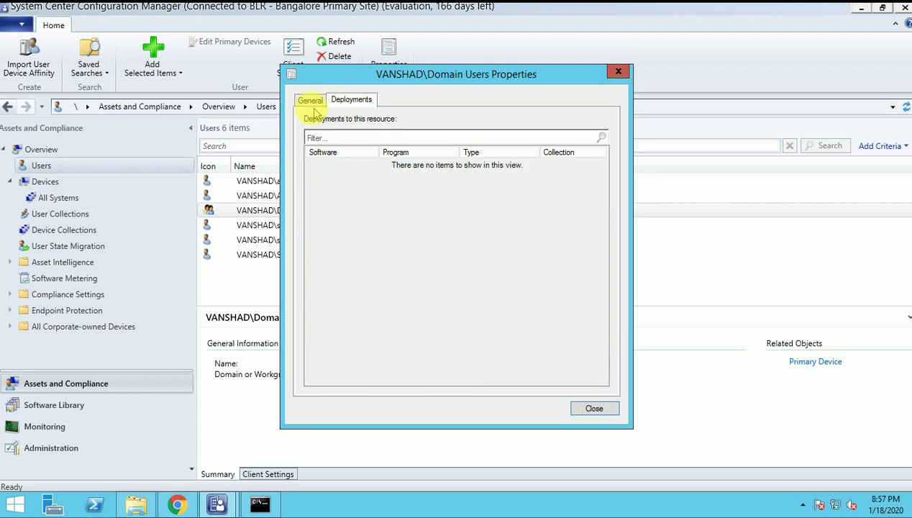
# Close the Domain Users group properties and look through the individual user accounts listed under Users
pyautogui.click(311, 100)
pyautogui.click(592, 409)
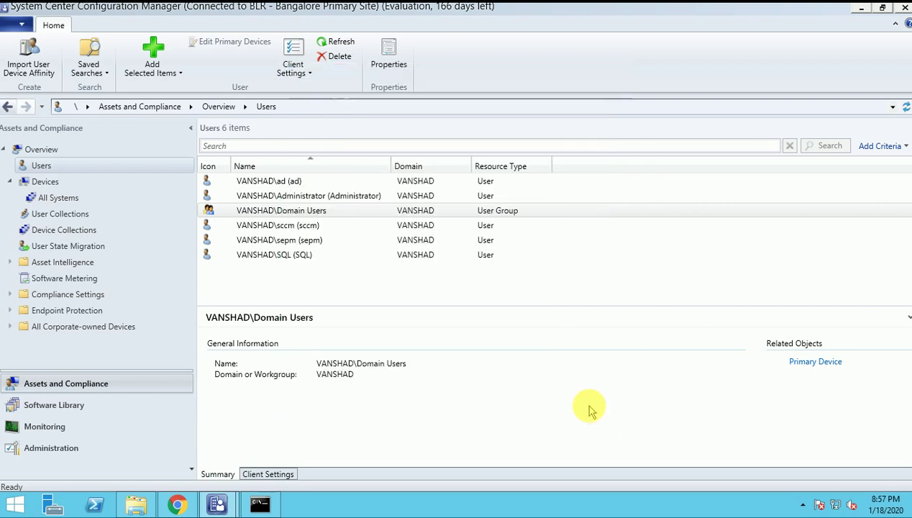
pyautogui.click(286, 258)
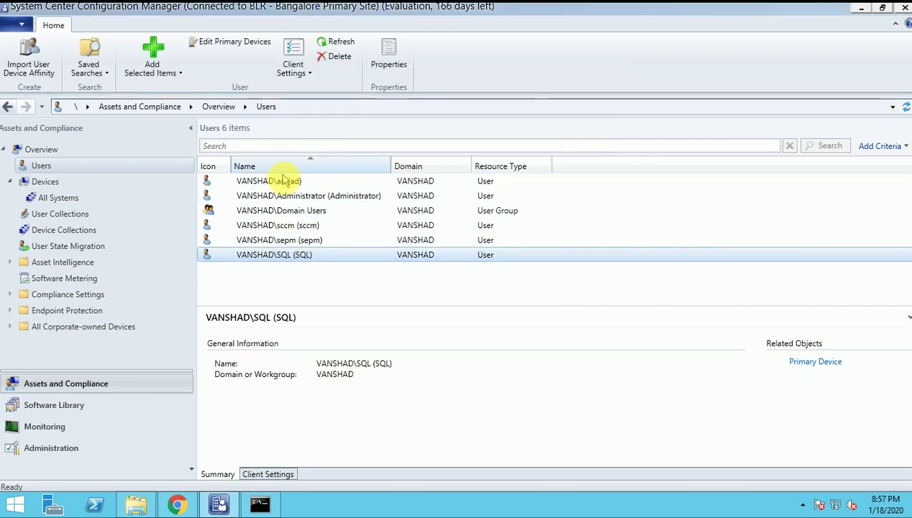
pyautogui.click(289, 180)
pyautogui.click(292, 225)
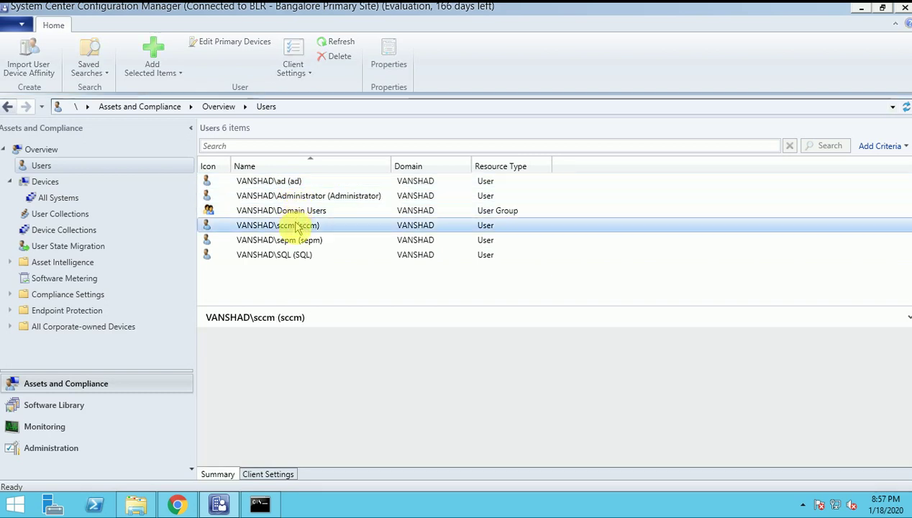
pyautogui.click(299, 255)
pyautogui.click(302, 280)
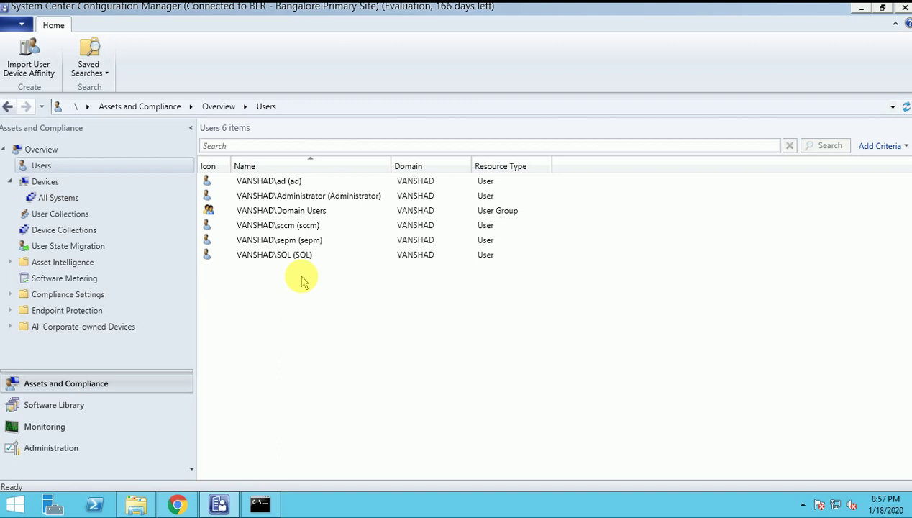
# Check Active Directory System Discovery among the discovery methods and review the existing Devices list in Assets and Compliance
pyautogui.click(61, 449)
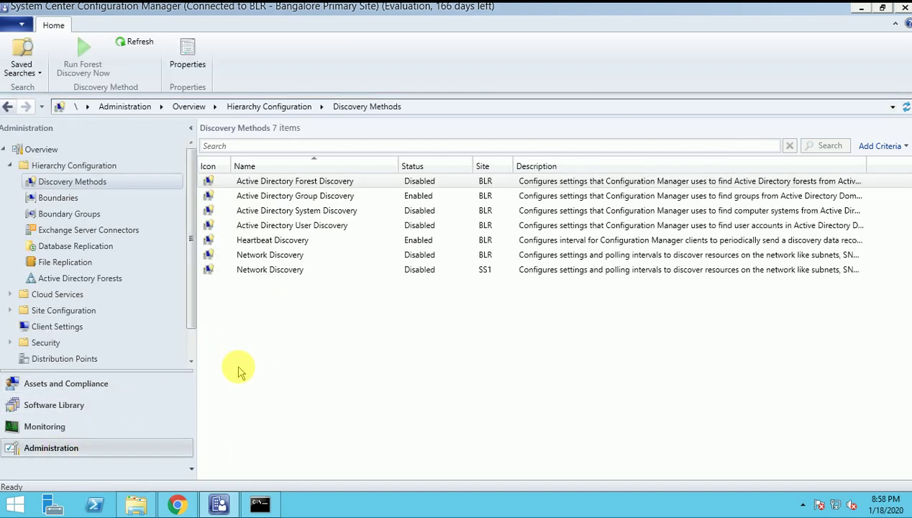
pyautogui.click(309, 211)
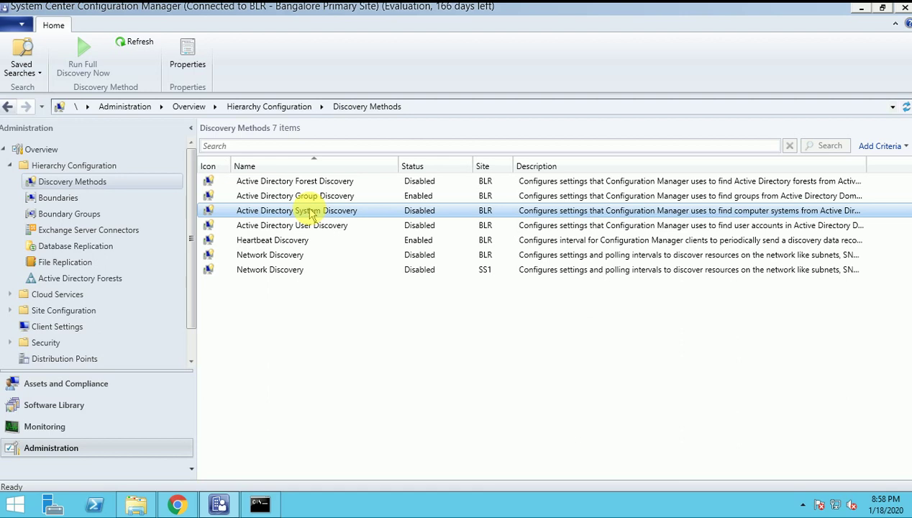
pyautogui.click(67, 385)
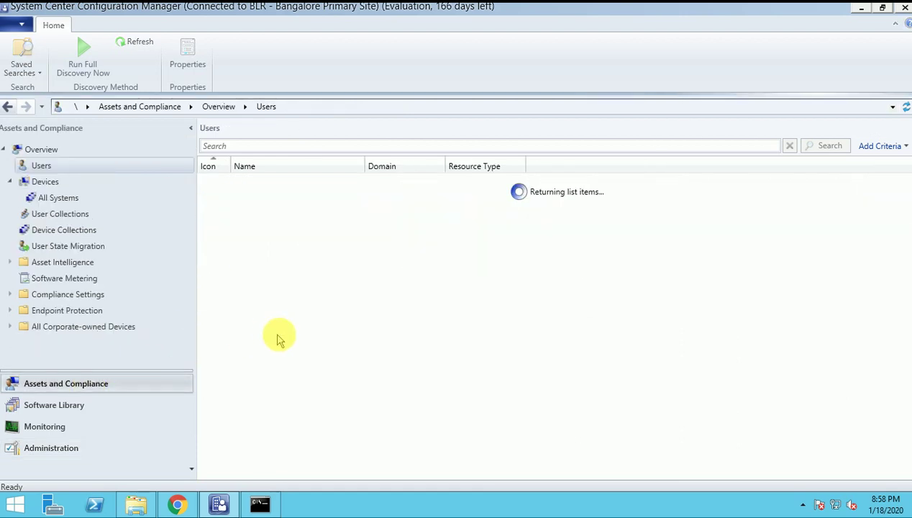
pyautogui.click(45, 181)
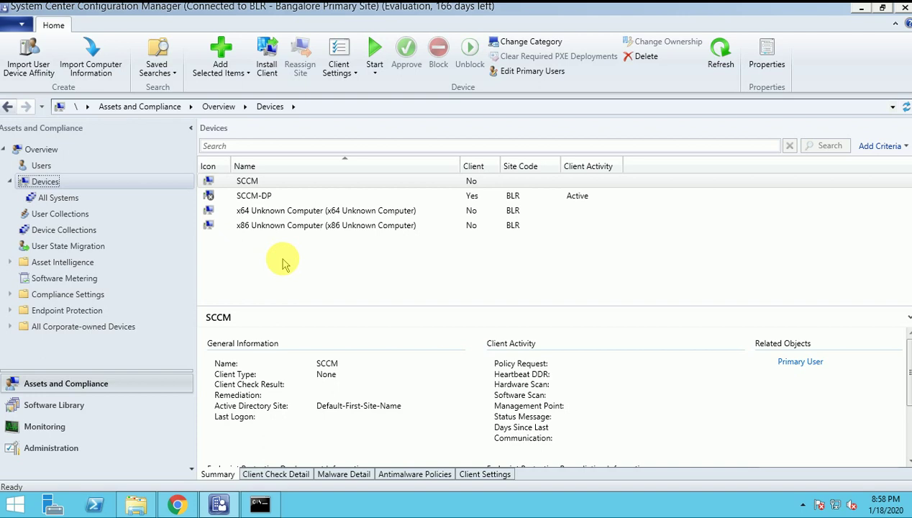
# Open the Active Directory System Discovery properties from the discovery methods and enable this discovery method
pyautogui.click(57, 449)
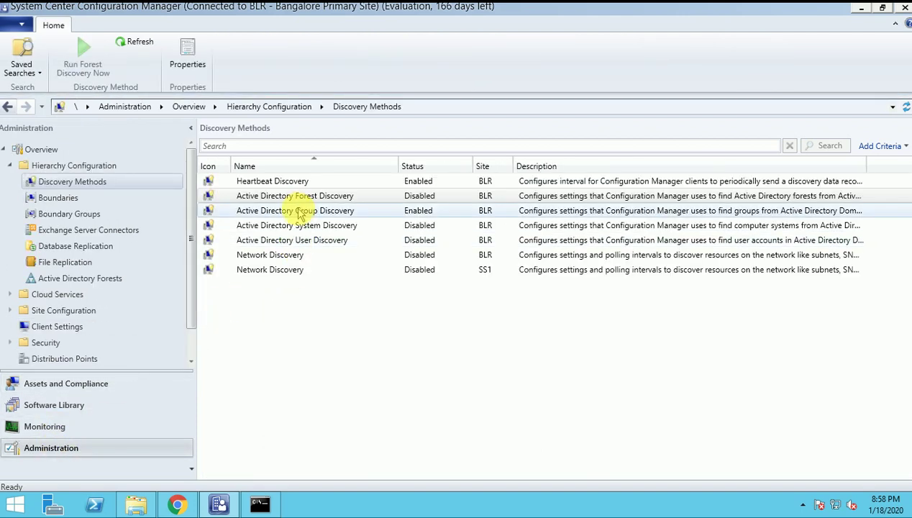
pyautogui.click(310, 213)
pyautogui.doubleClick(325, 225)
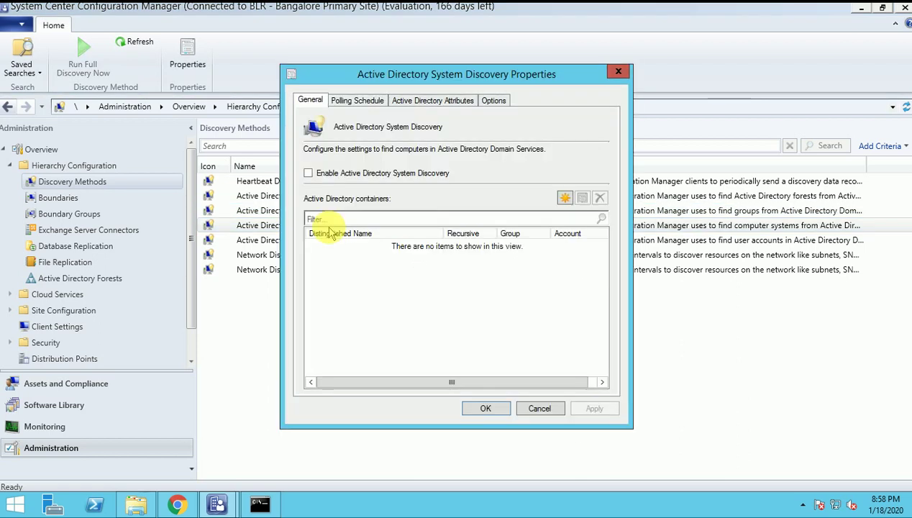
pyautogui.click(348, 174)
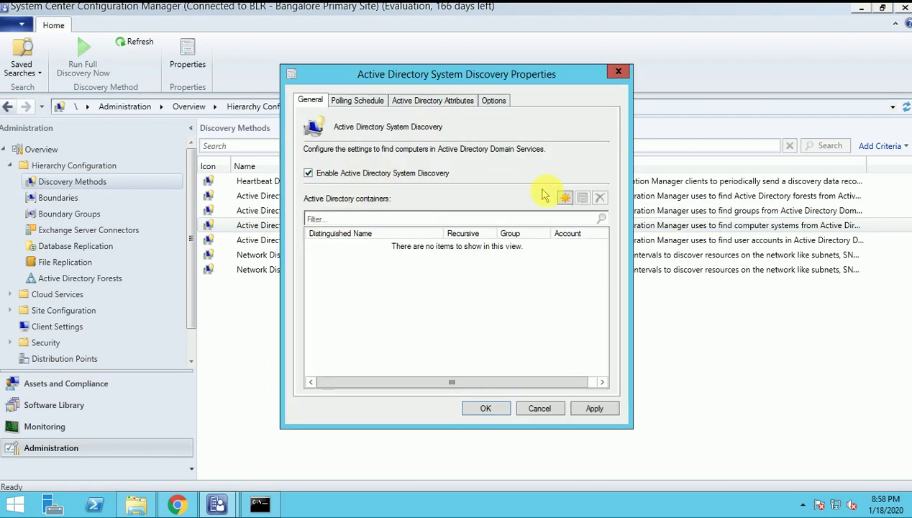
# Add a new Active Directory container and set its path to the Servers OU under SCCM in the vansh domain
pyautogui.click(565, 197)
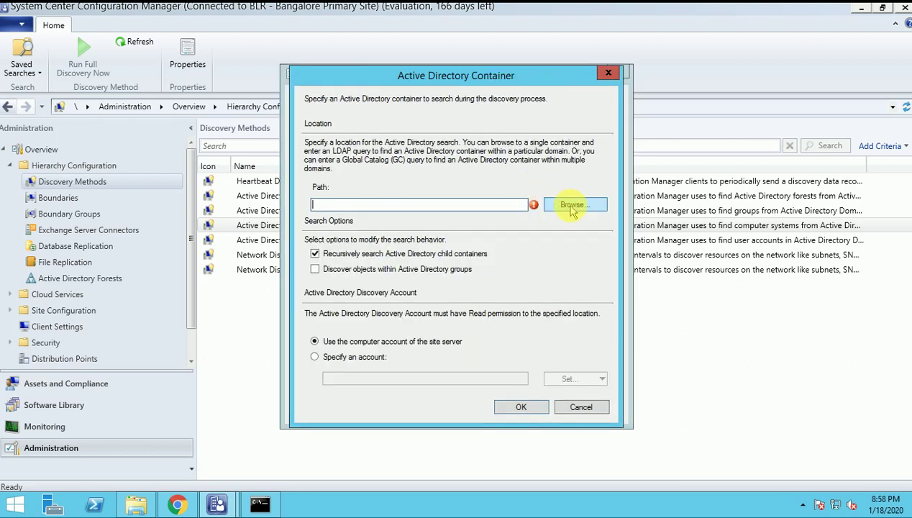
pyautogui.click(570, 208)
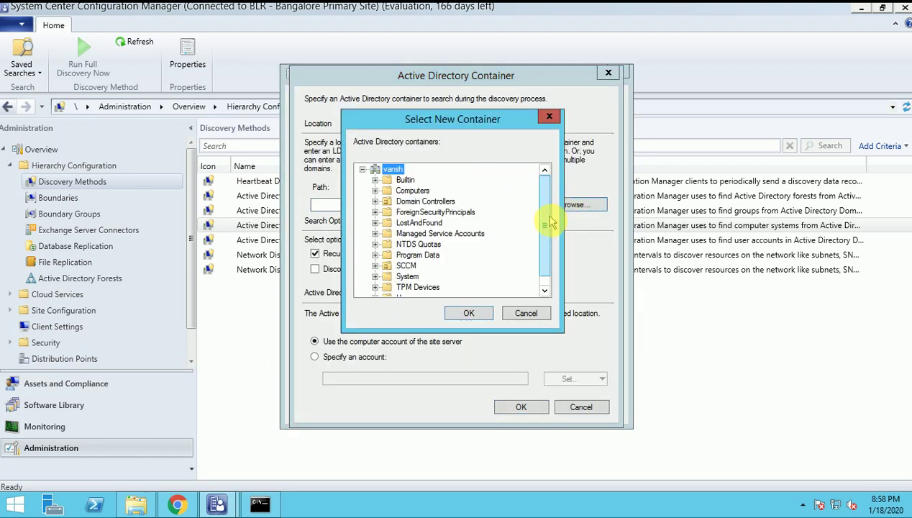
pyautogui.moveTo(545, 195)
pyautogui.mouseDown()
pyautogui.moveTo(545, 240)
pyautogui.moveTo(545, 190)
pyautogui.mouseUp()
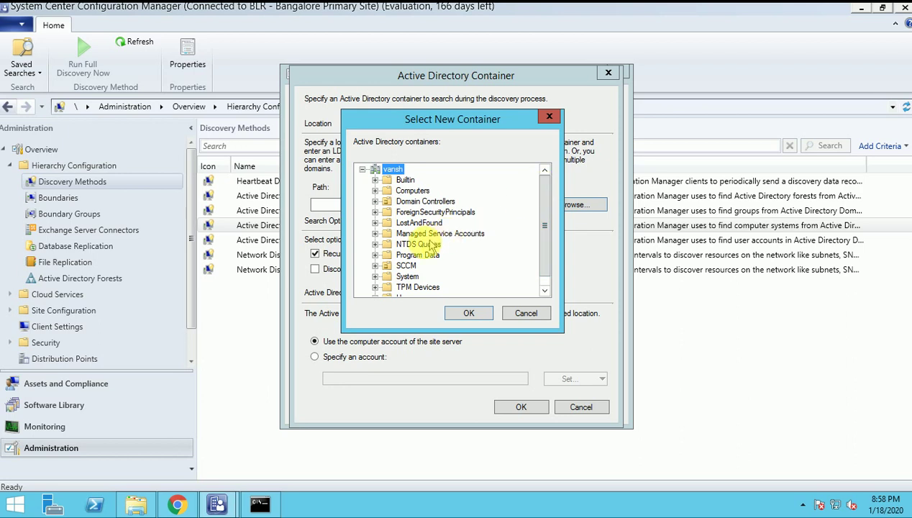
pyautogui.click(375, 265)
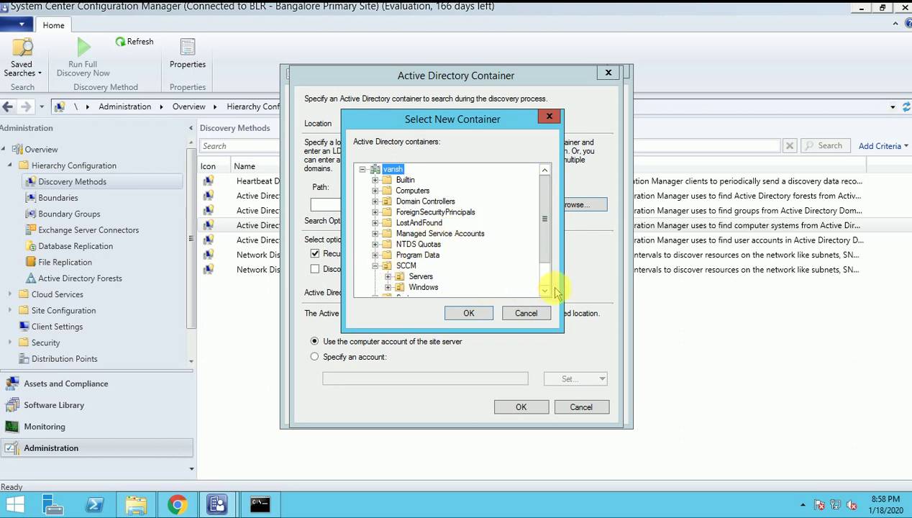
pyautogui.click(544, 291)
pyautogui.click(545, 291)
pyautogui.click(544, 291)
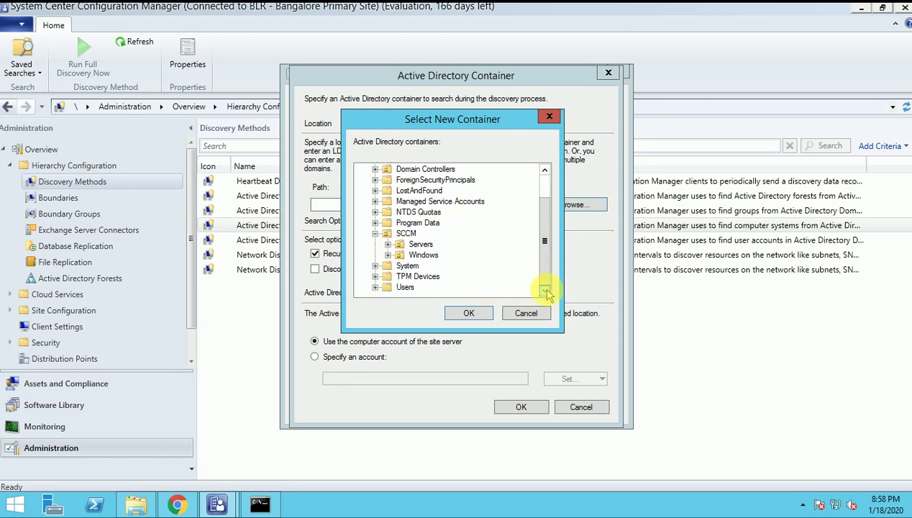
pyautogui.click(407, 245)
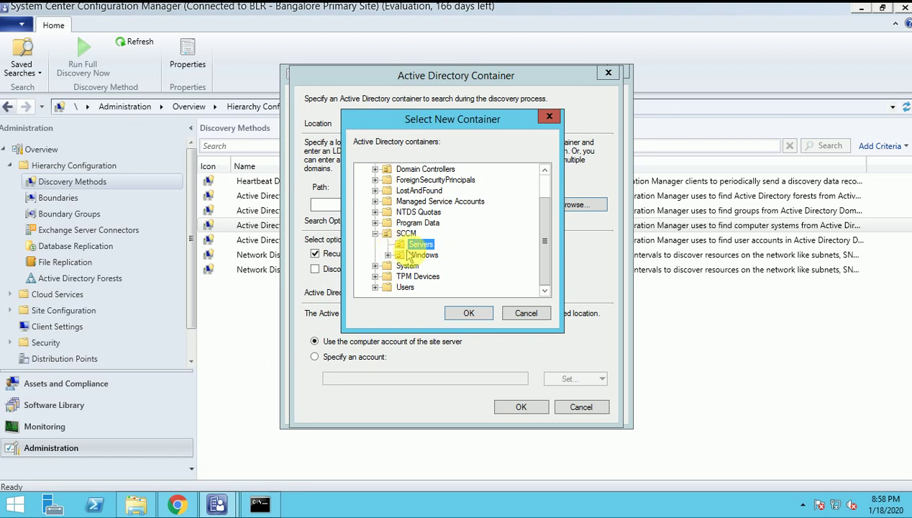
pyautogui.click(399, 255)
pyautogui.click(407, 245)
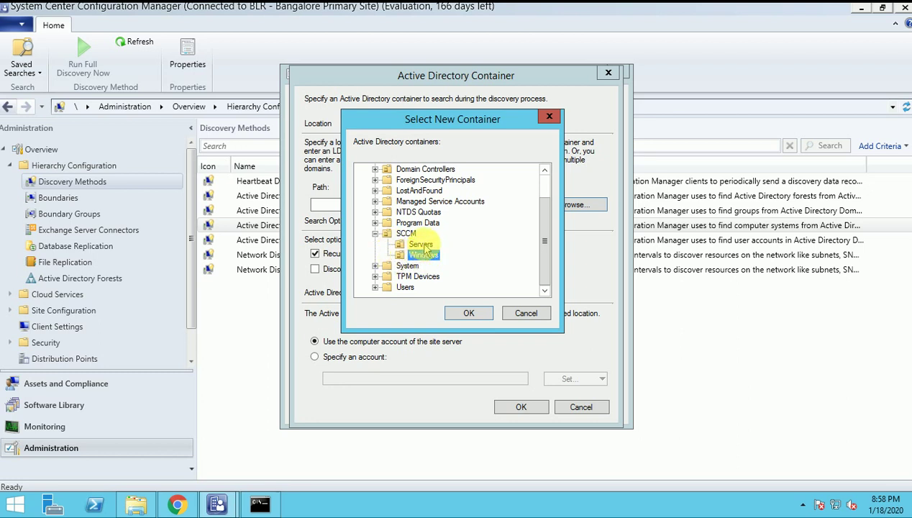
pyautogui.click(468, 312)
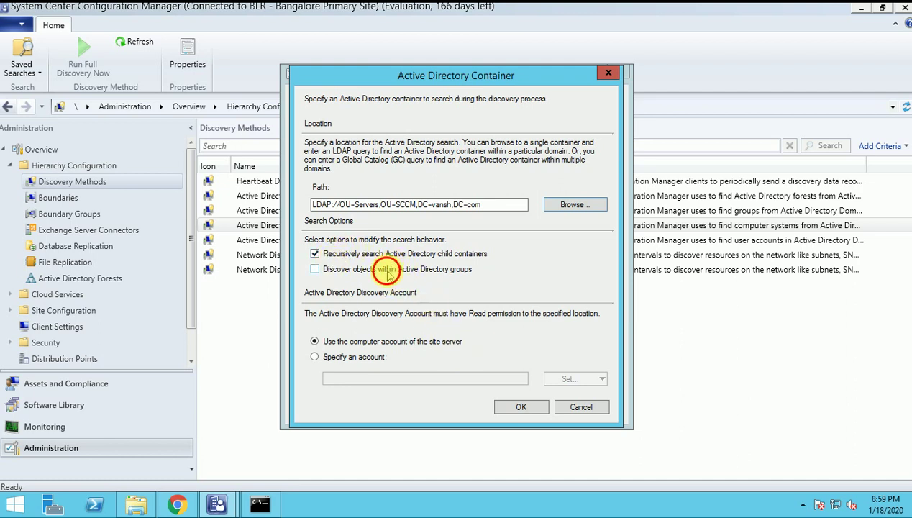
# Include objects within Active Directory groups, use the computer account of the site server for discovery, and save the container
pyautogui.click(334, 270)
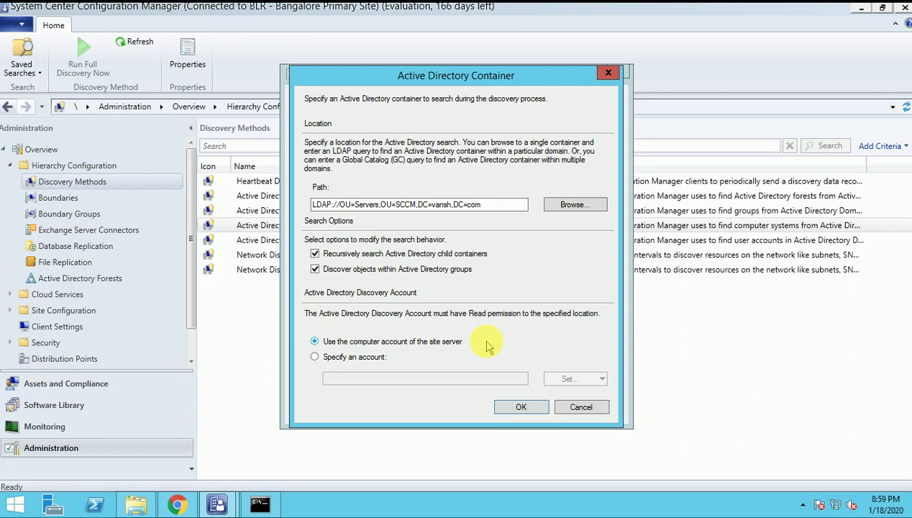
pyautogui.click(375, 357)
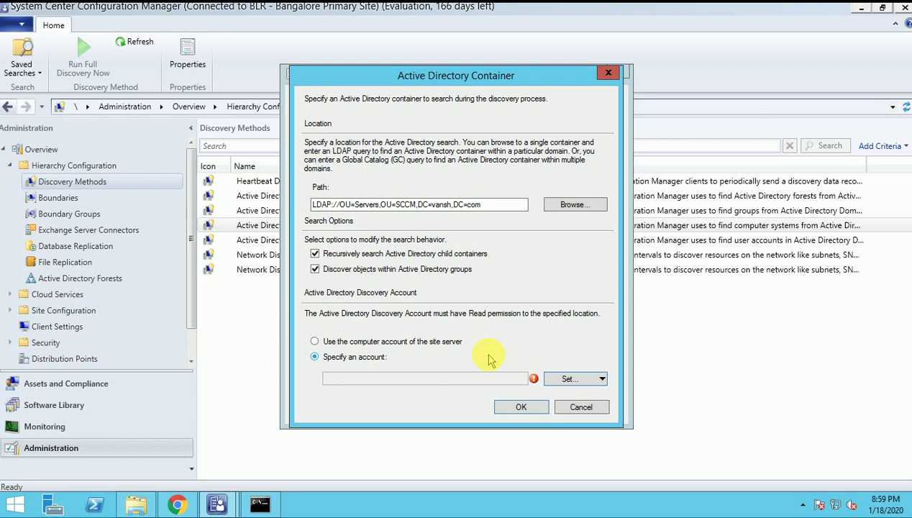
pyautogui.click(443, 341)
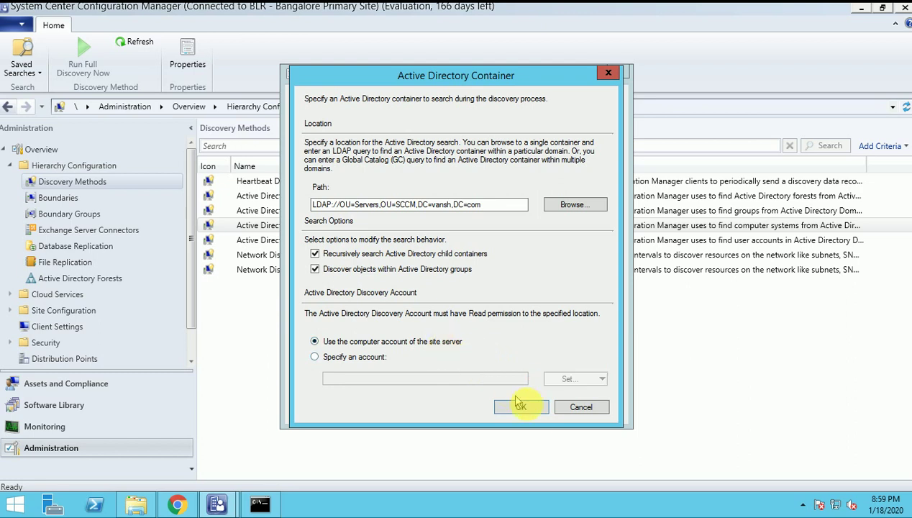
pyautogui.click(523, 407)
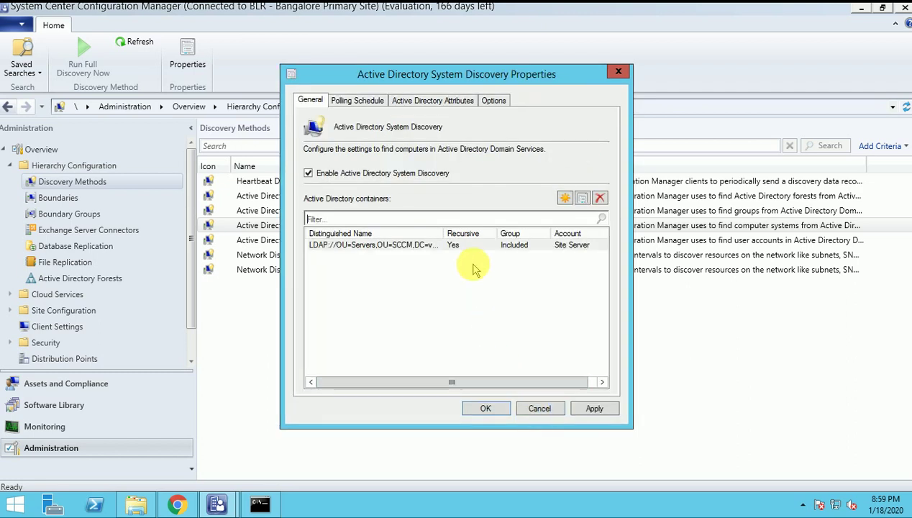
# Show the full distinguished name of the Servers container and edit the delta discovery interval in the polling schedule
pyautogui.click(413, 248)
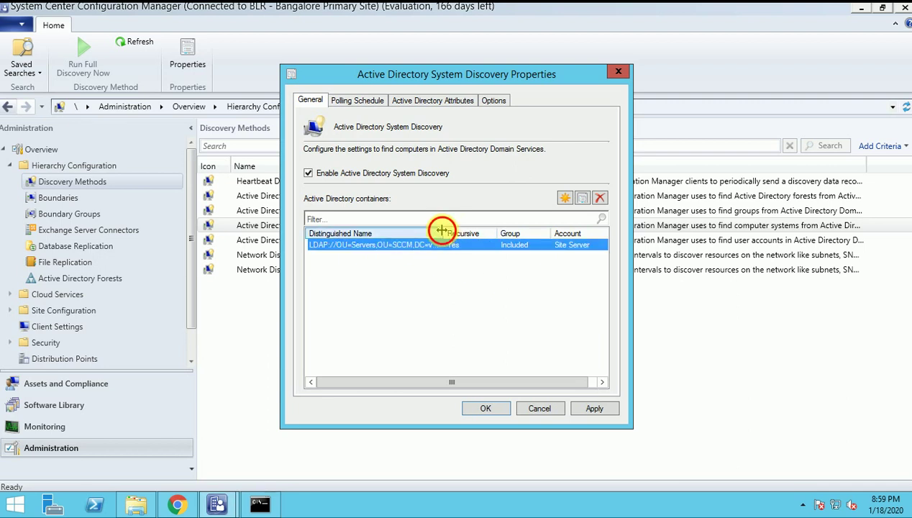
pyautogui.doubleClick(444, 233)
pyautogui.click(376, 106)
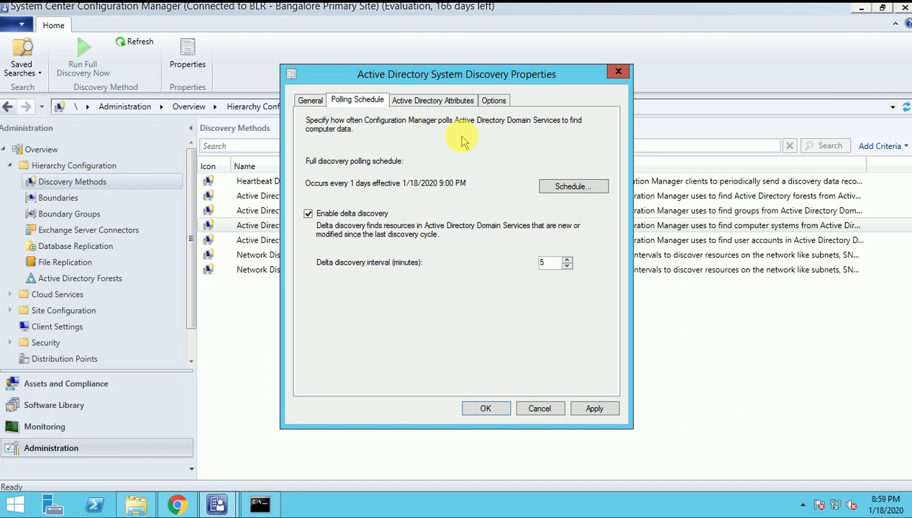
pyautogui.click(551, 261)
pyautogui.write('0')
# Examine the default Active Directory attributes, such as sAMAccountName and objectSID, and the additional attributes available for discovery
pyautogui.click(424, 99)
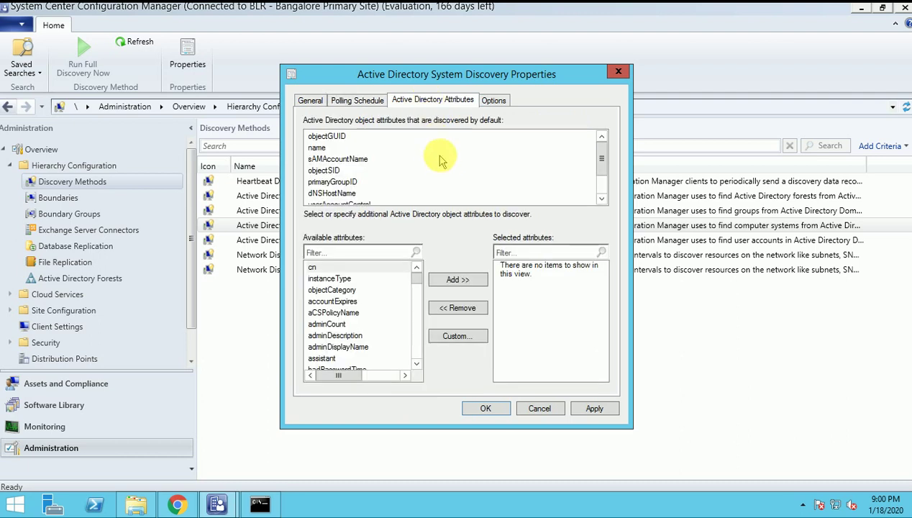
pyautogui.click(364, 159)
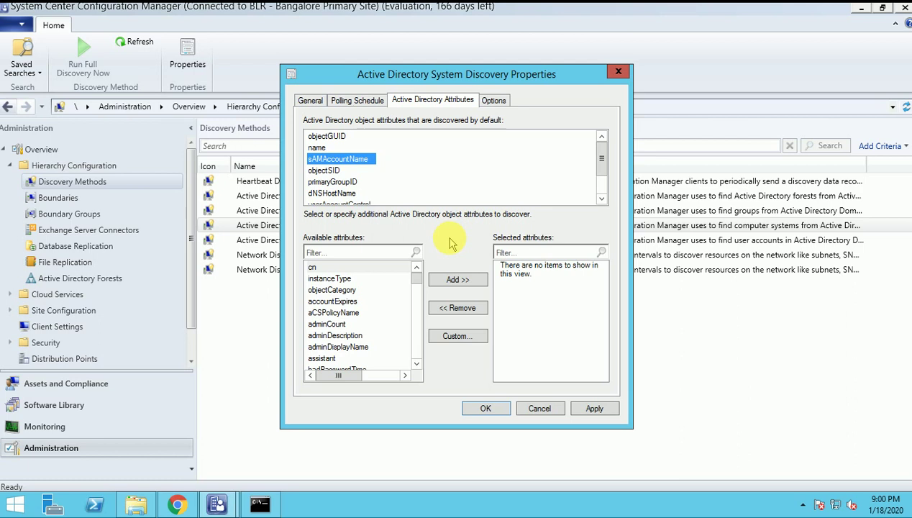
pyautogui.click(327, 171)
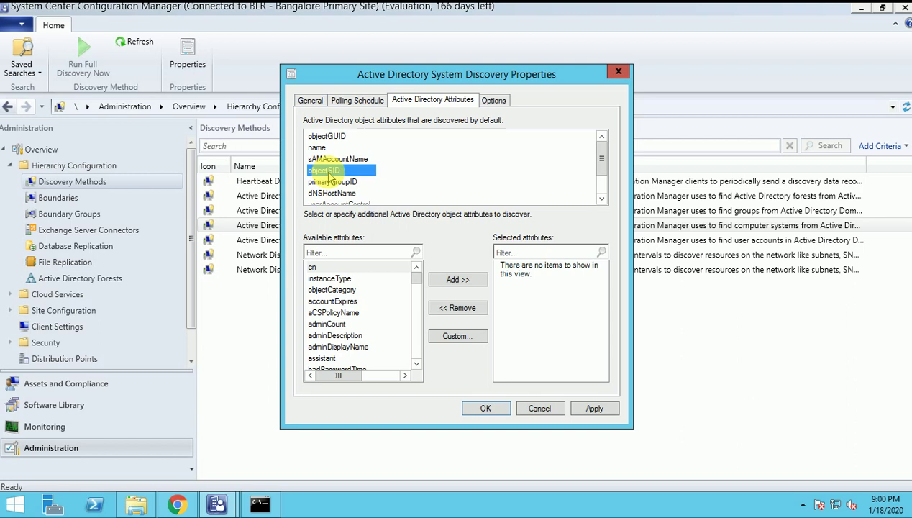
pyautogui.click(416, 364)
pyautogui.click(416, 364)
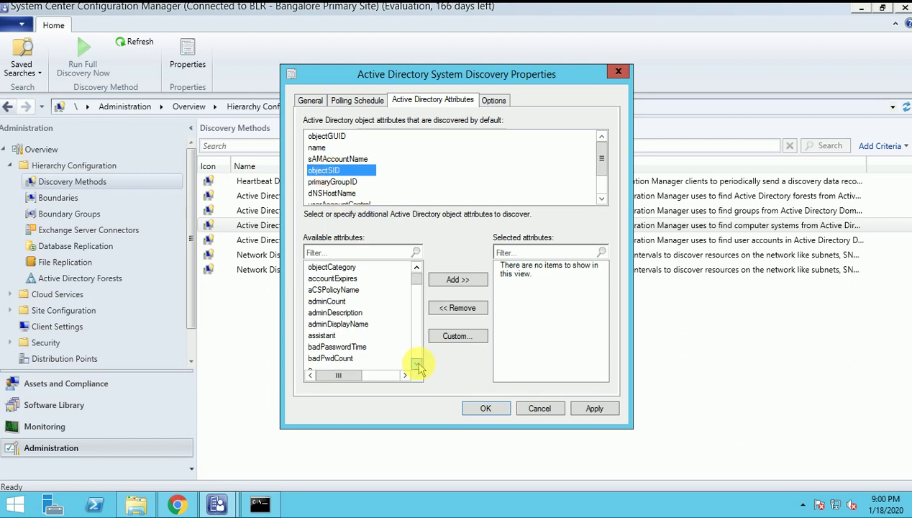
pyautogui.click(416, 364)
pyautogui.click(417, 364)
pyautogui.moveTo(415, 276)
pyautogui.mouseDown()
pyautogui.moveTo(416, 312)
pyautogui.moveTo(417, 267)
pyautogui.mouseUp()
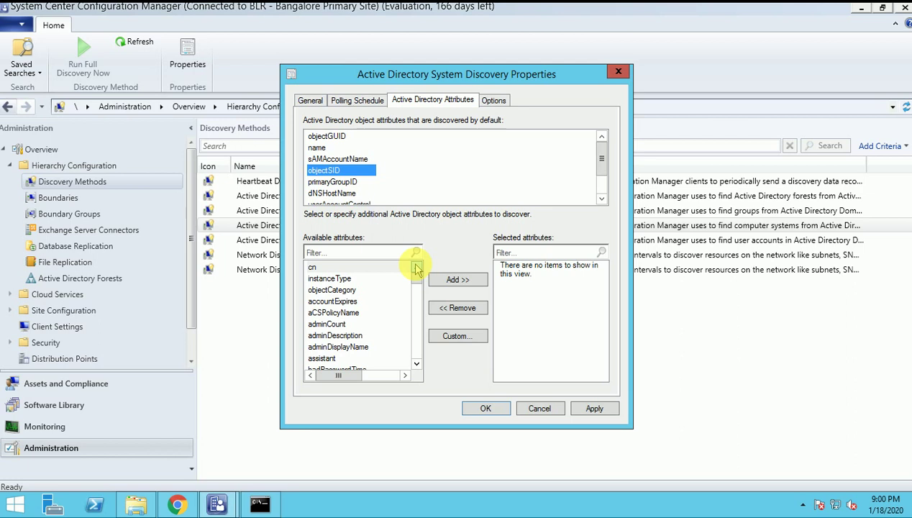
# Limit System Discovery to computers that have logged on to a domain within the last 90 days
pyautogui.click(494, 101)
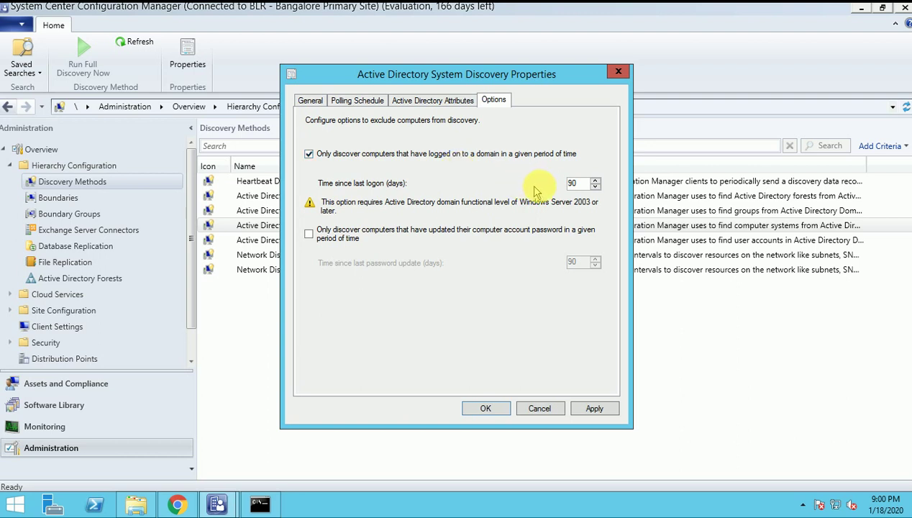
pyautogui.click(583, 183)
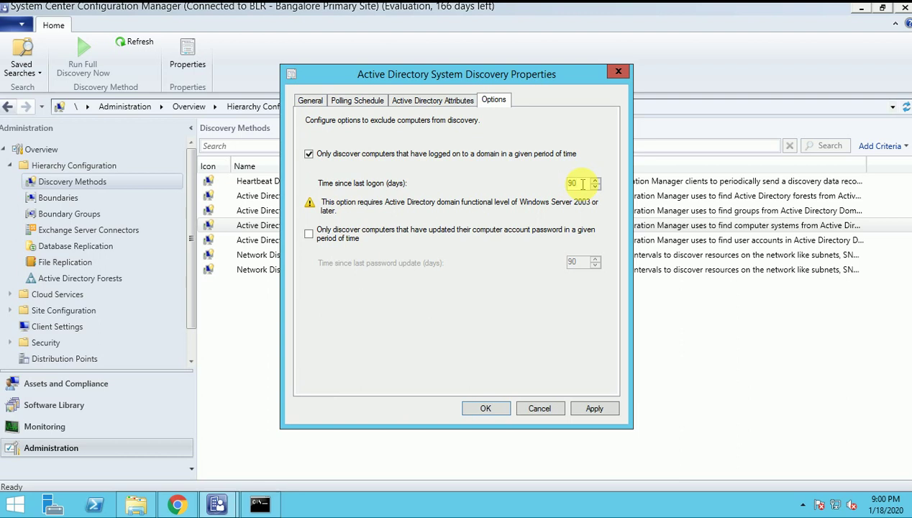
# Recheck the Servers container, save the System Discovery settings, and agree to run full discovery as soon as possible
pyautogui.click(311, 102)
pyautogui.click(417, 246)
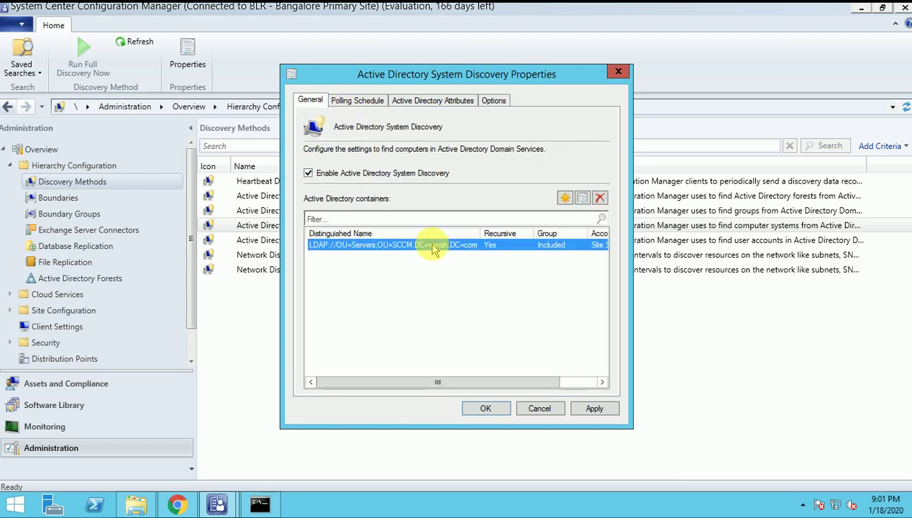
pyautogui.click(485, 423)
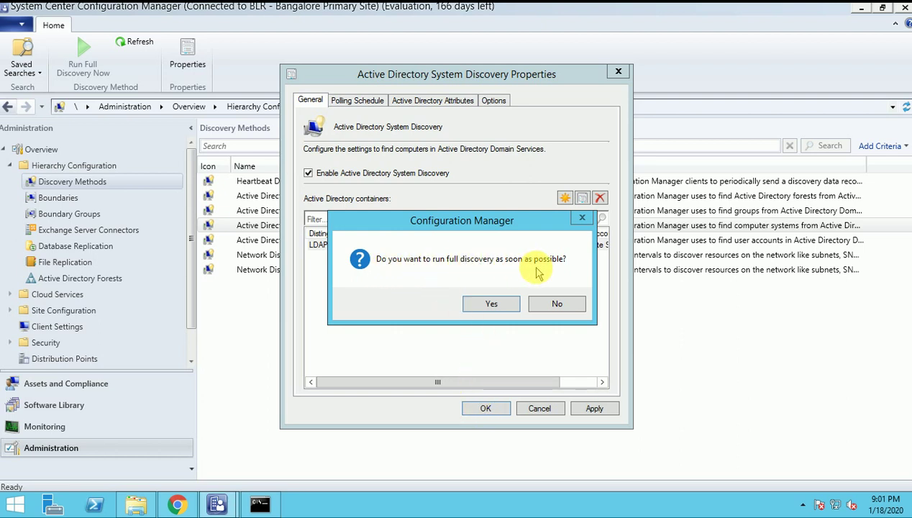
pyautogui.click(491, 305)
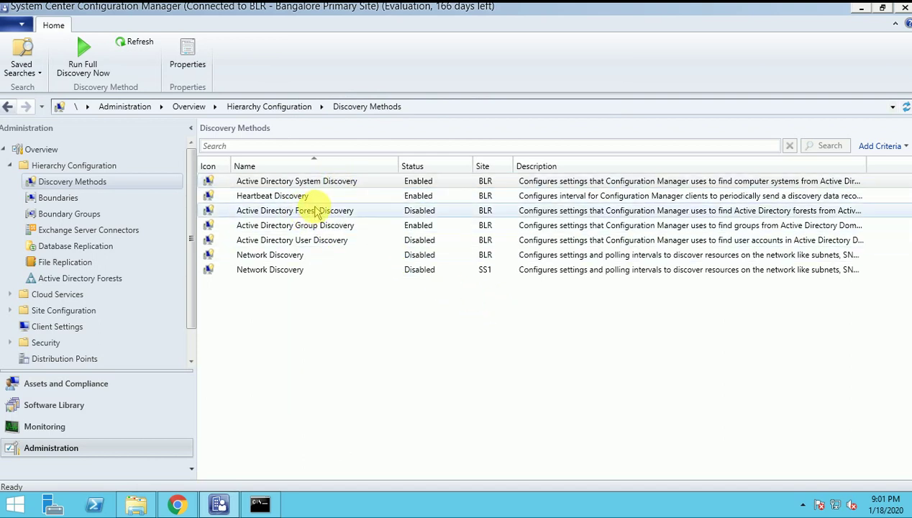
# Switch to the Configuration Manager Logs folder in File Explorer and open the adsysdis log
pyautogui.click(338, 182)
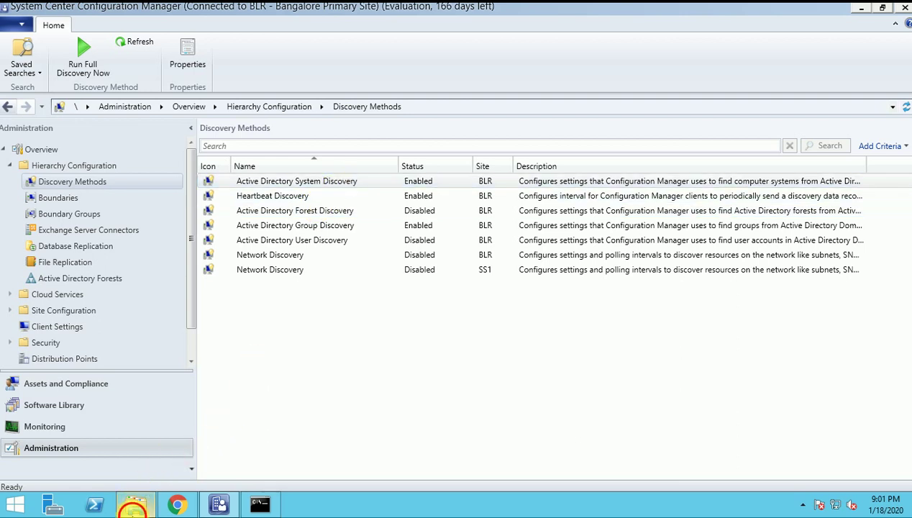
pyautogui.click(136, 504)
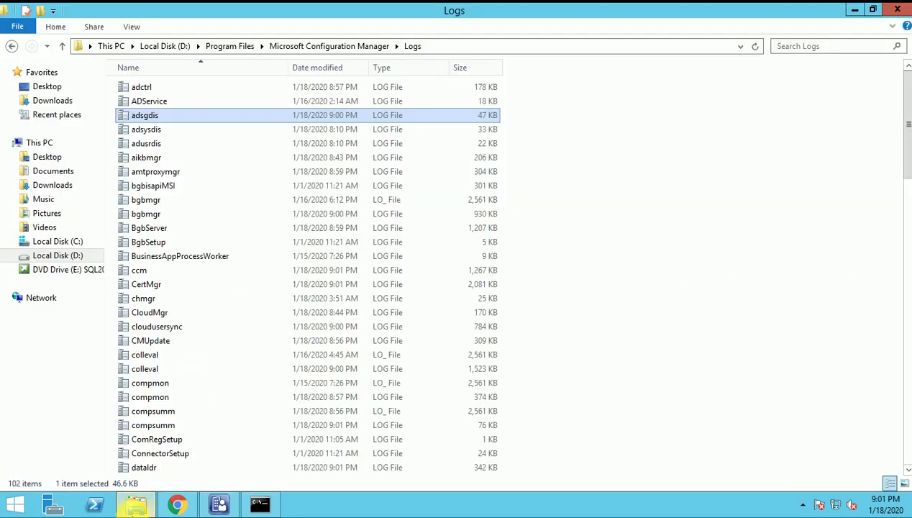
pyautogui.click(157, 132)
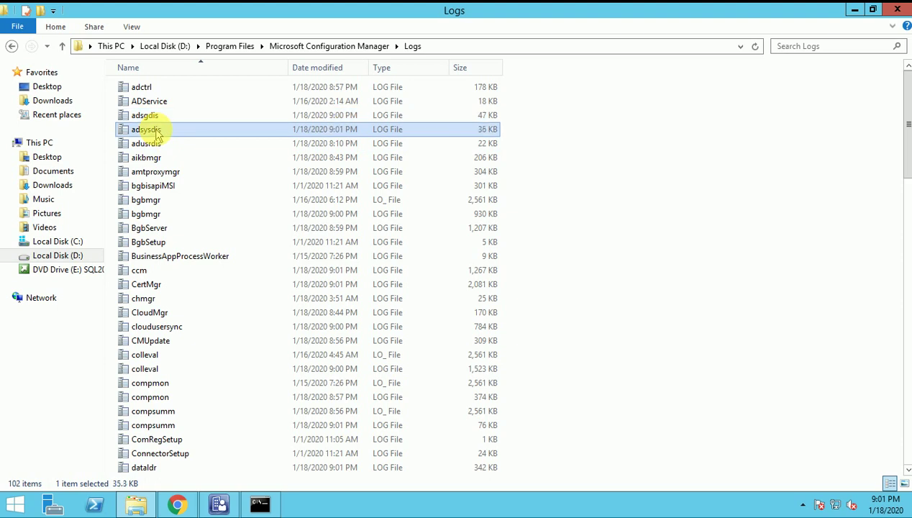
pyautogui.click(151, 131)
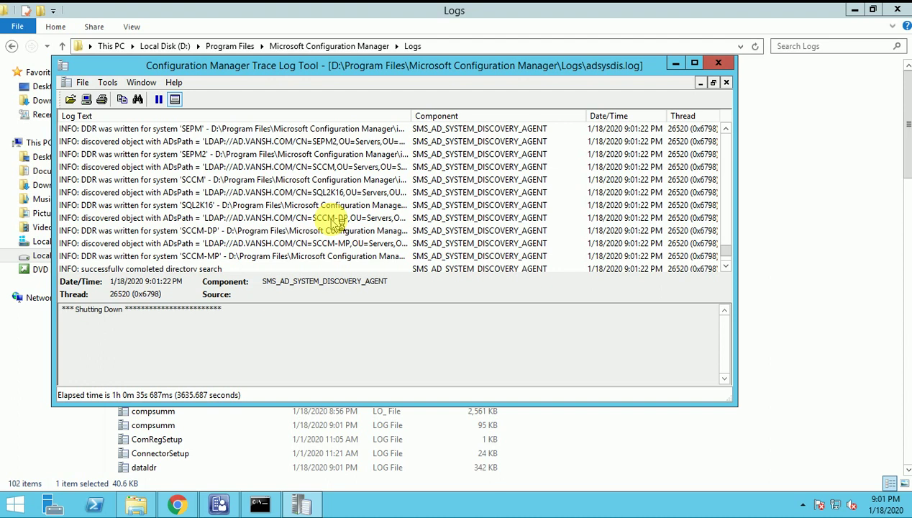
# Review the System Discovery log entries from the SCCM discovery record through the end of the Servers search scope
pyautogui.click(286, 181)
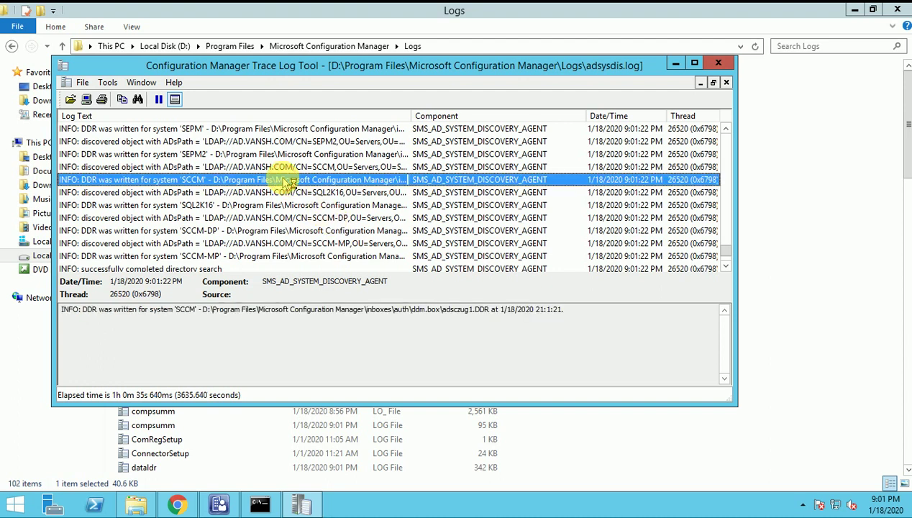
pyautogui.press('Down')
pyautogui.press('Down')
pyautogui.press('Down')
pyautogui.press('Down')
pyautogui.press('Down')
pyautogui.press('Down')
pyautogui.press('Down')
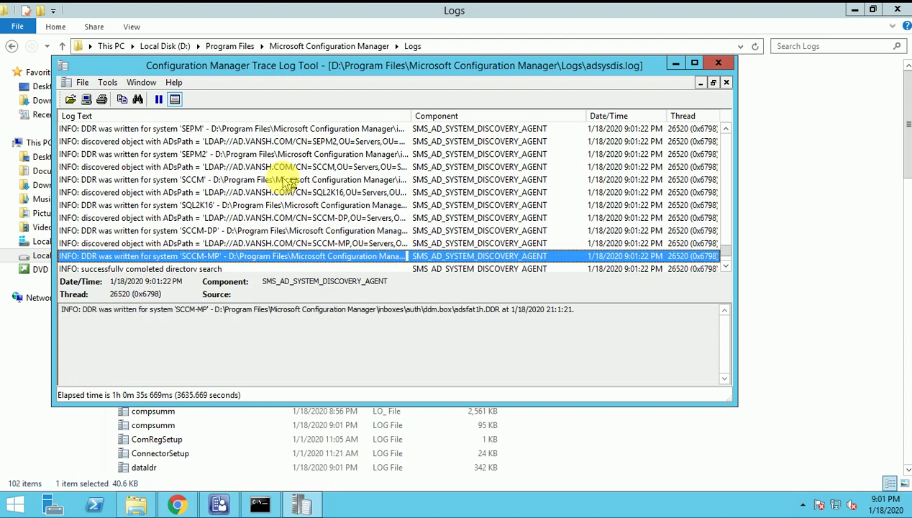
pyautogui.press('Down')
pyautogui.press('Down')
pyautogui.press('Down')
pyautogui.press('Down')
pyautogui.press('Down')
pyautogui.press('Down')
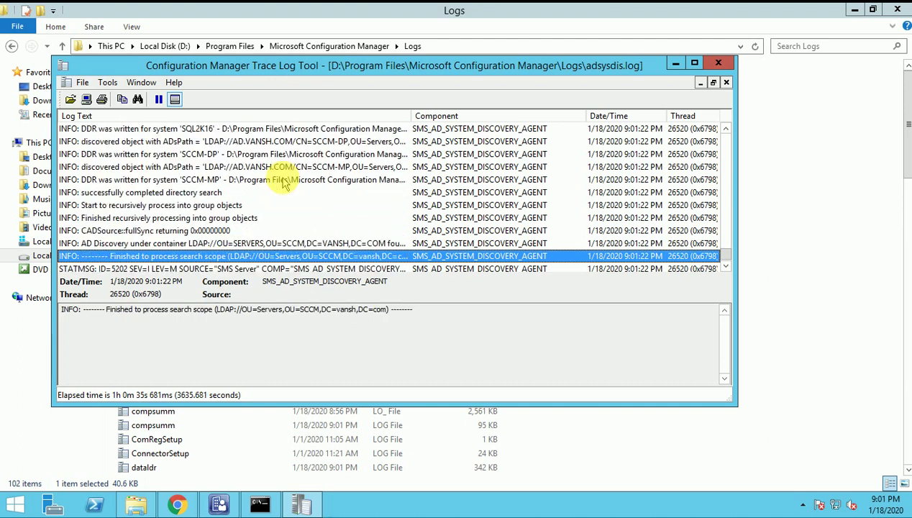
# Examine the log's closing entries from the directory search completion to the agent shutdown, and close the log
pyautogui.press('Up')
pyautogui.press('Up')
pyautogui.press('Up')
pyautogui.press('Up')
pyautogui.press('Up')
pyautogui.press('Up')
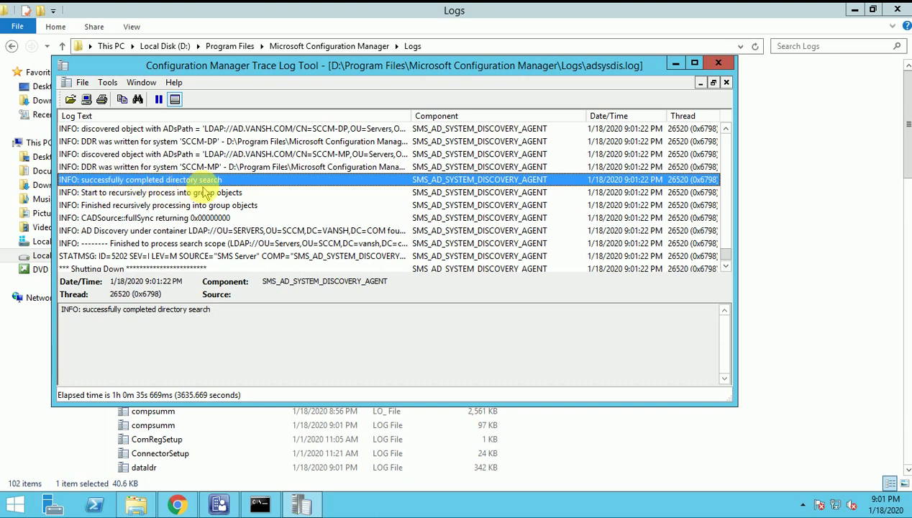
pyautogui.press('Down')
pyautogui.press('Down')
pyautogui.press('Down')
pyautogui.press('Down')
pyautogui.press('Up')
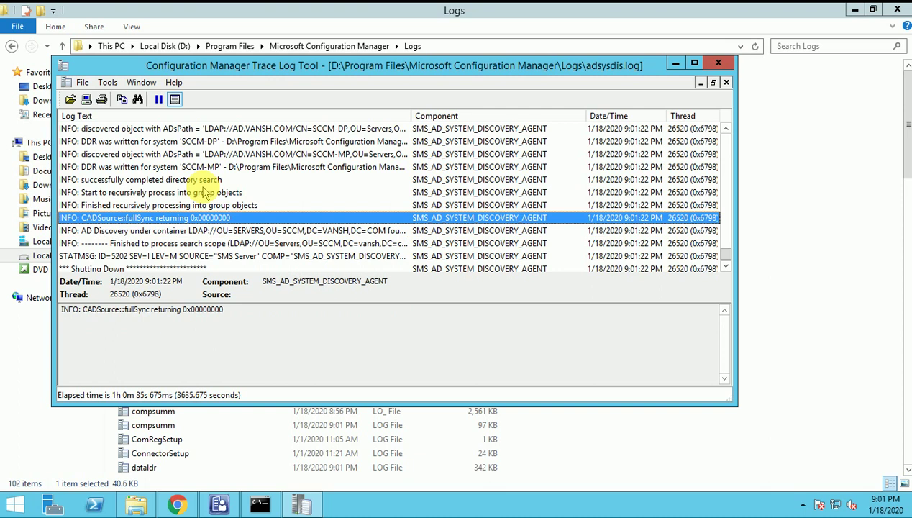
pyautogui.press('Down')
pyautogui.press('Down')
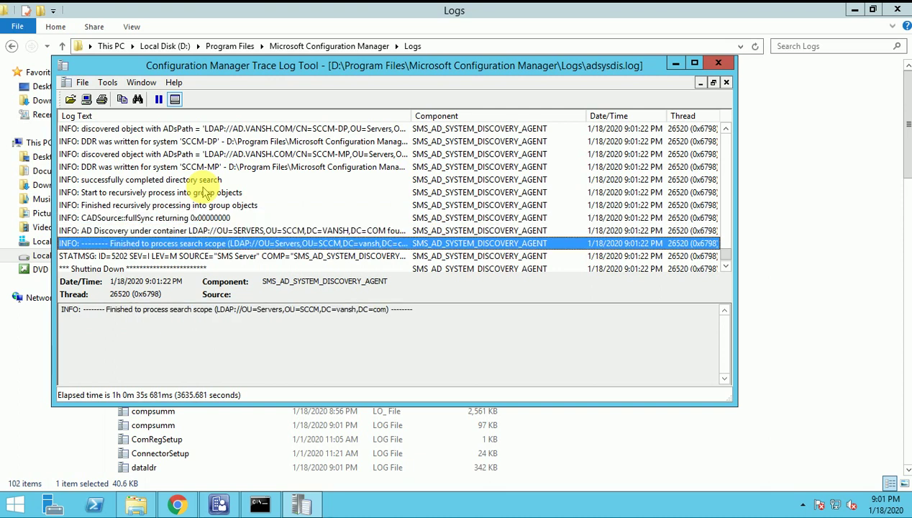
pyautogui.press('Down')
pyautogui.press('Down')
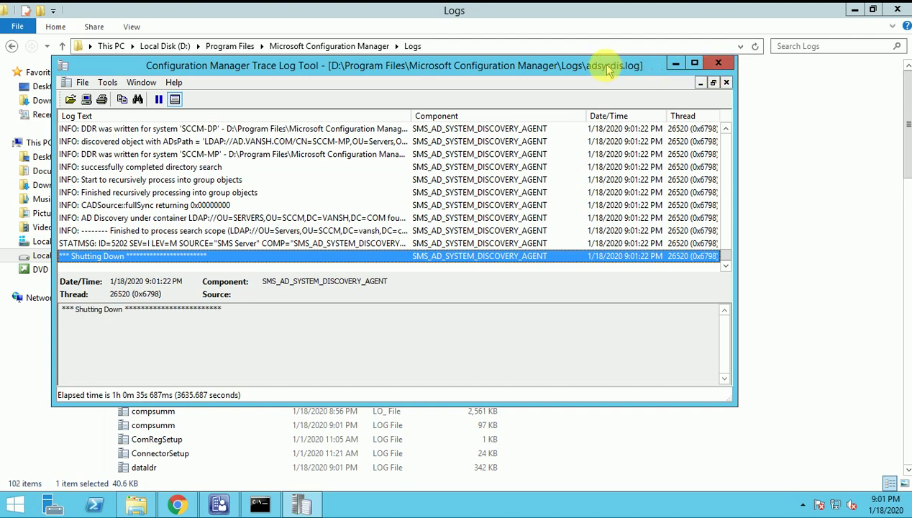
pyautogui.click(719, 63)
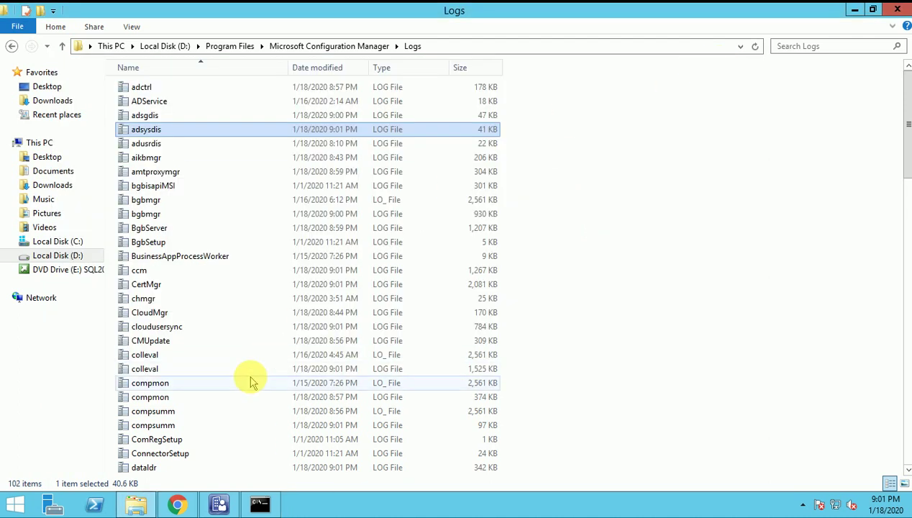
# Return to the Configuration Manager console and check the discovered devices, including SCCM, SCCM-DP and SCCM-MP through SQL2K16
pyautogui.click(221, 502)
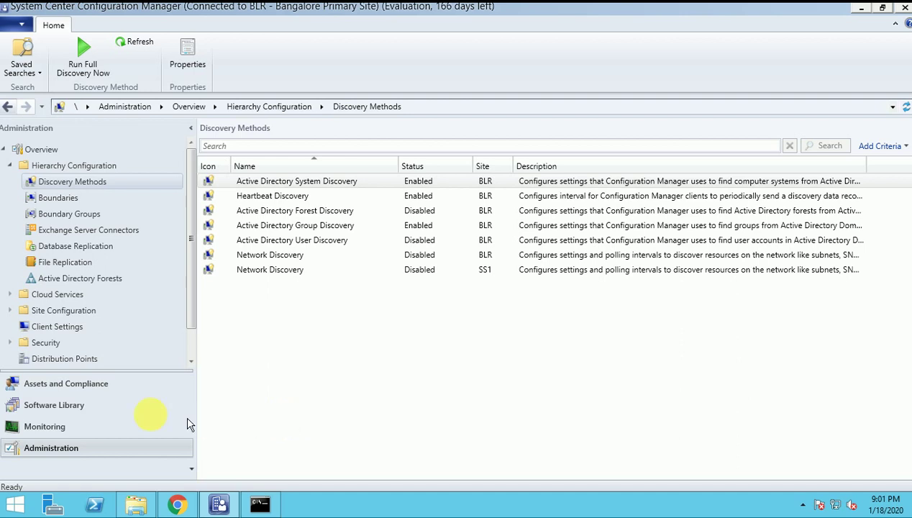
pyautogui.click(70, 384)
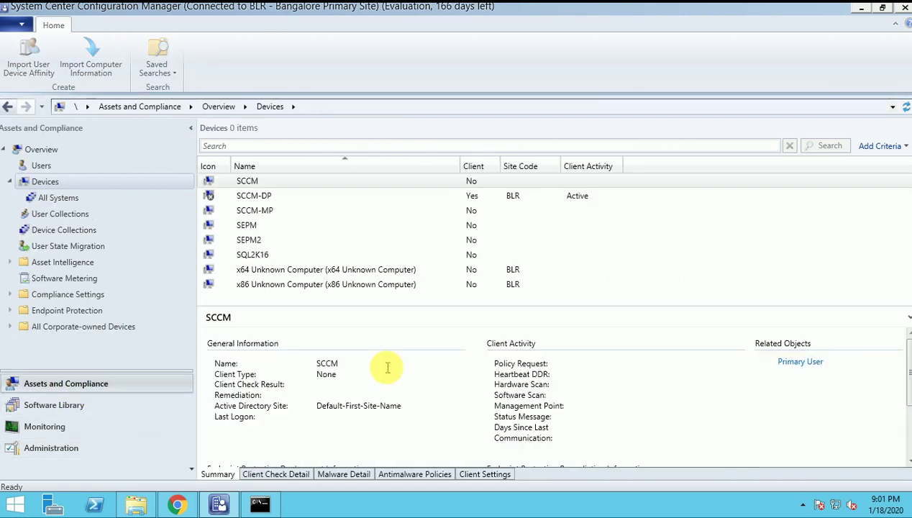
pyautogui.click(251, 182)
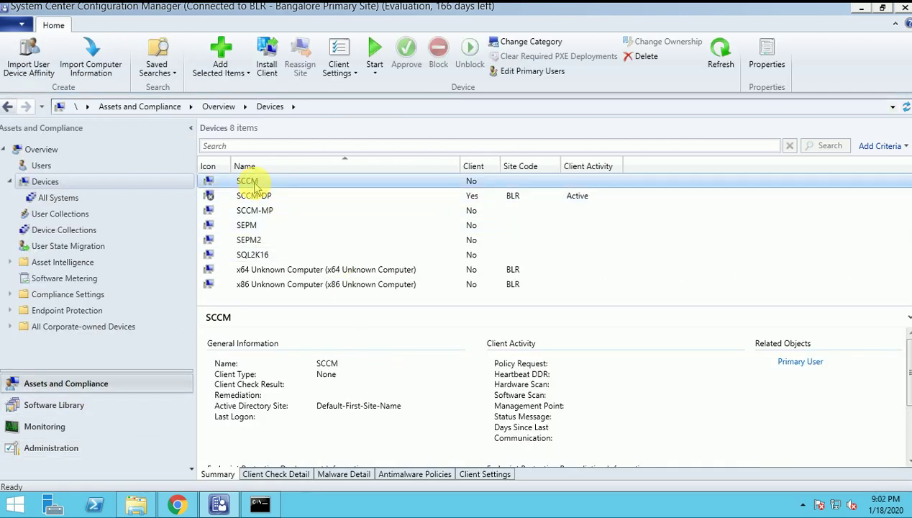
pyautogui.press('Down')
pyautogui.press('Down')
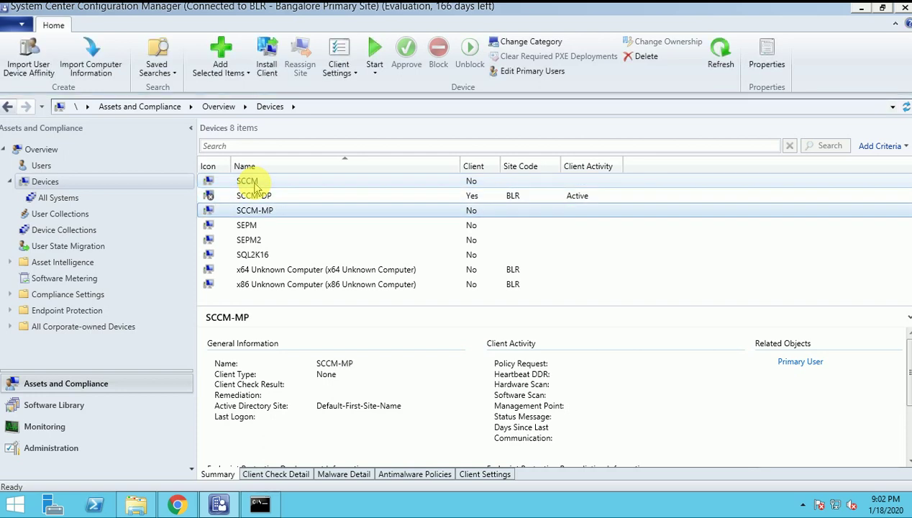
pyautogui.click(253, 185)
pyautogui.click(254, 197)
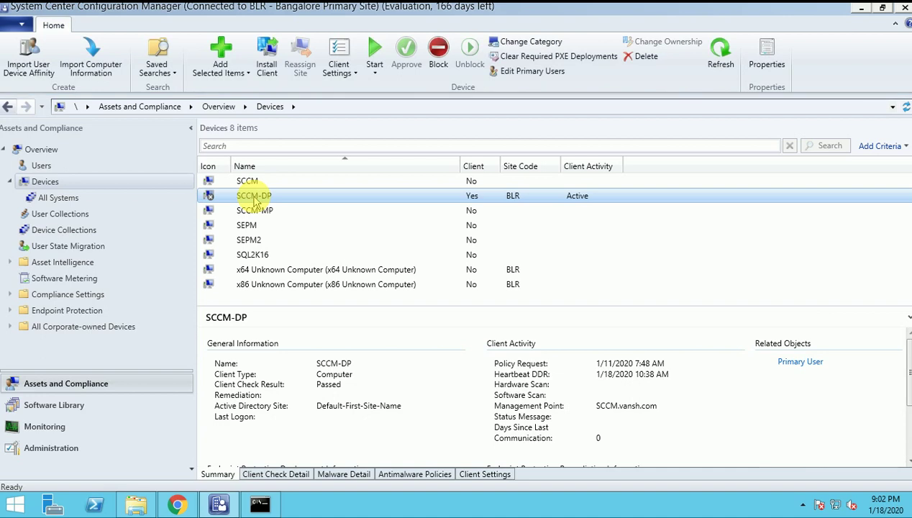
pyautogui.click(252, 210)
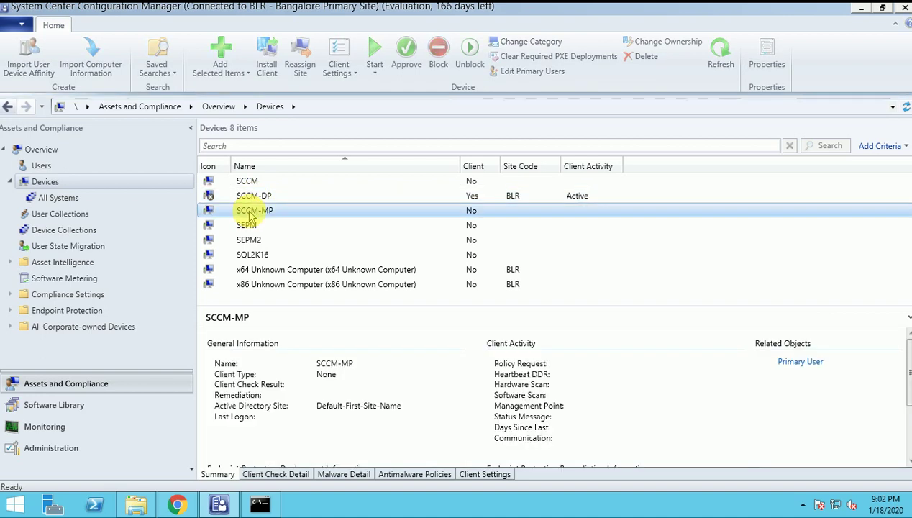
pyautogui.hotkey('shift', 'Down')
pyautogui.hotkey('shift', 'Down')
pyautogui.hotkey('shift', 'Down')
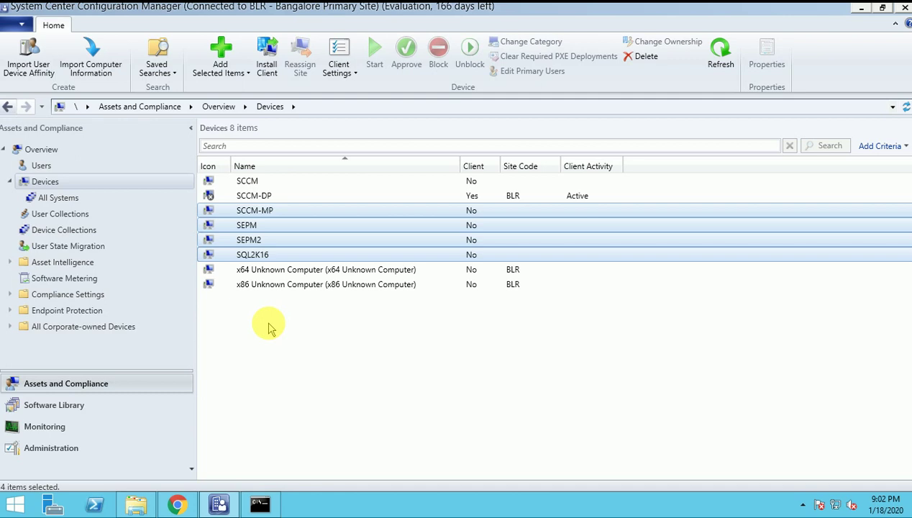
pyautogui.click(55, 453)
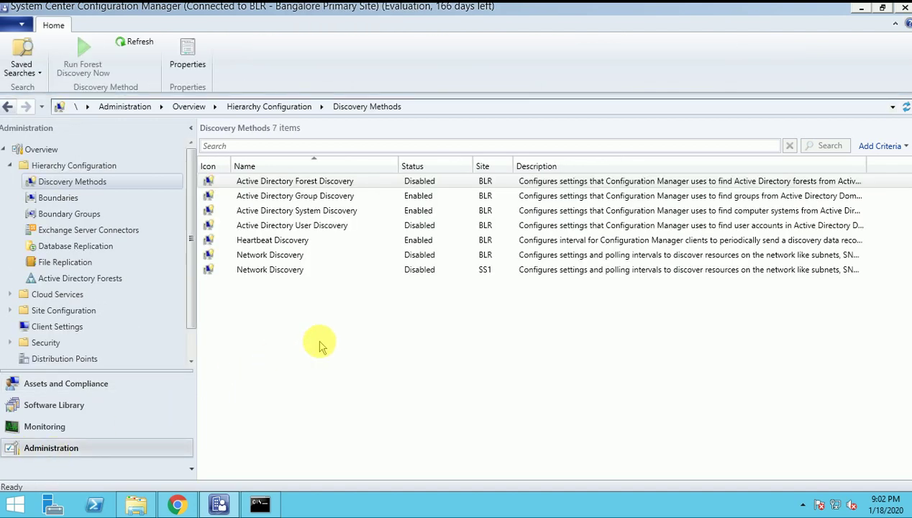
pyautogui.click(65, 183)
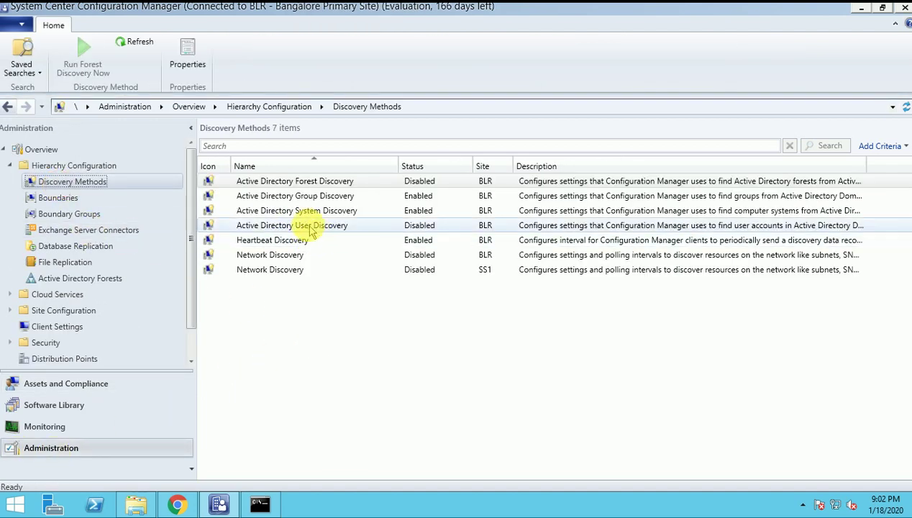
pyautogui.click(302, 210)
pyautogui.click(315, 227)
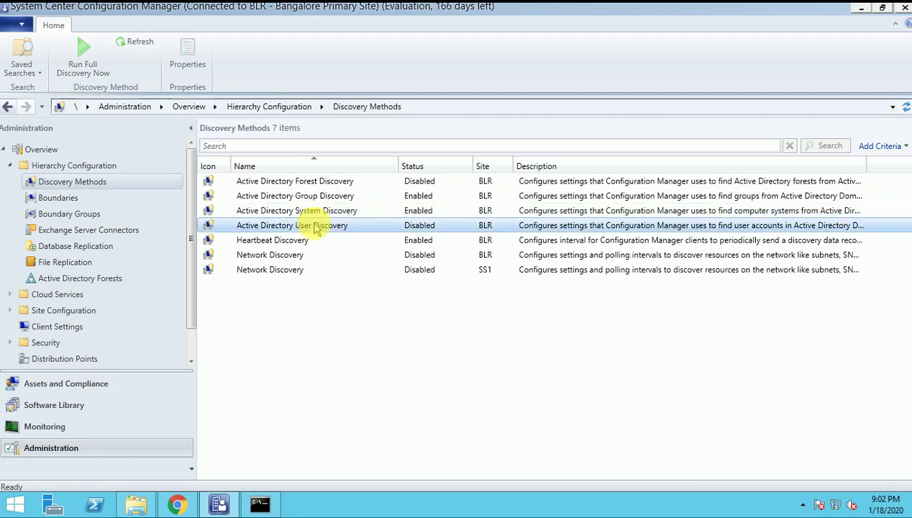
pyautogui.doubleClick(315, 226)
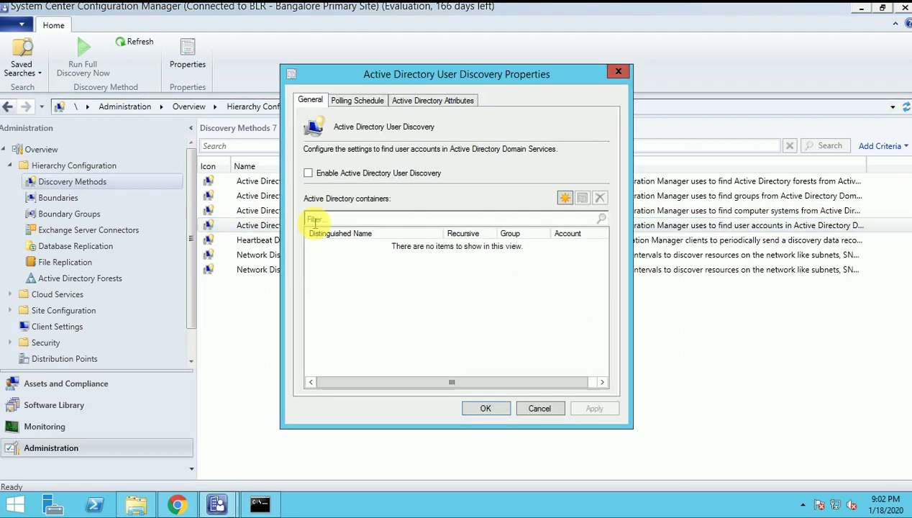
pyautogui.click(539, 408)
pyautogui.moveTo(177, 505)
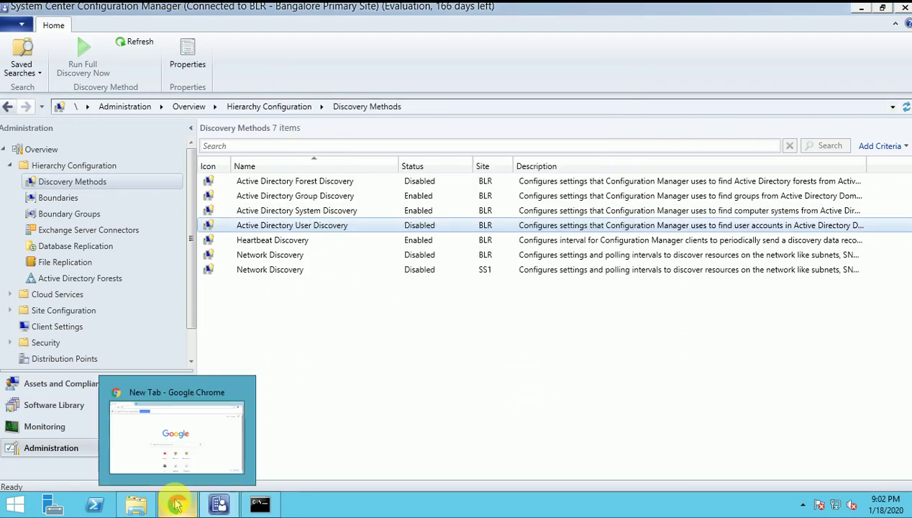
# Delete the sccm, sepm and SQL user accounts from the Users list in Assets and Compliance
pyautogui.click(47, 389)
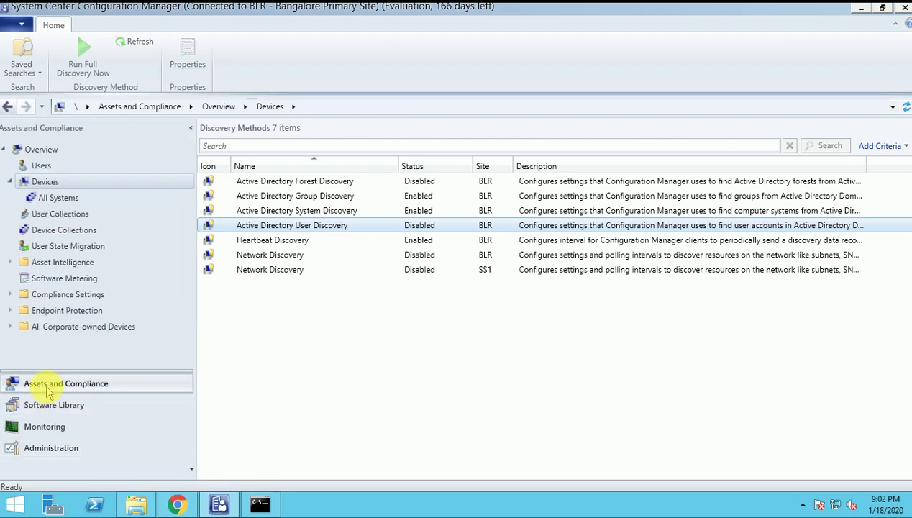
pyautogui.click(44, 165)
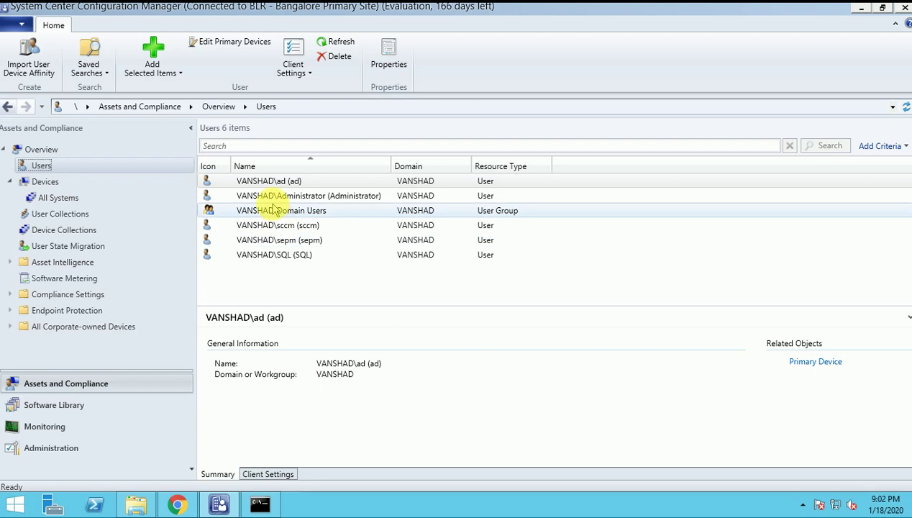
pyautogui.click(280, 226)
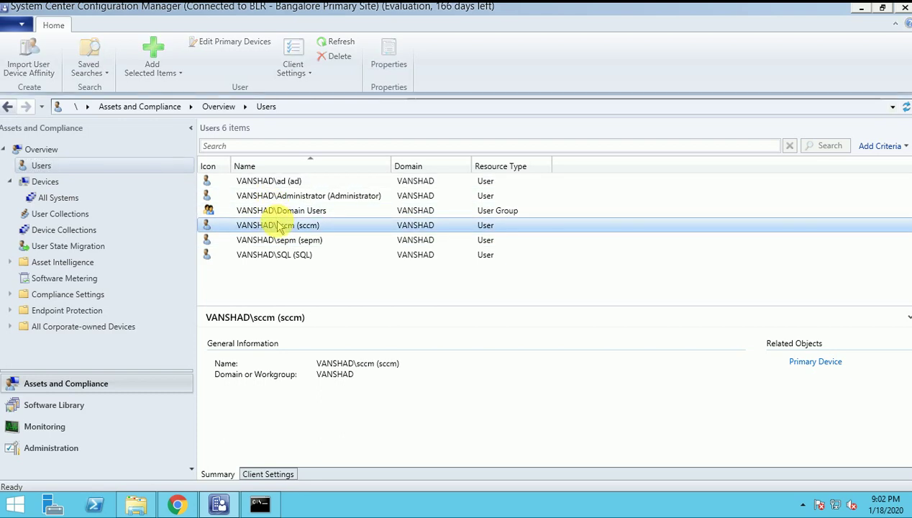
pyautogui.hotkey('shift', 'Down')
pyautogui.hotkey('shift', 'Down')
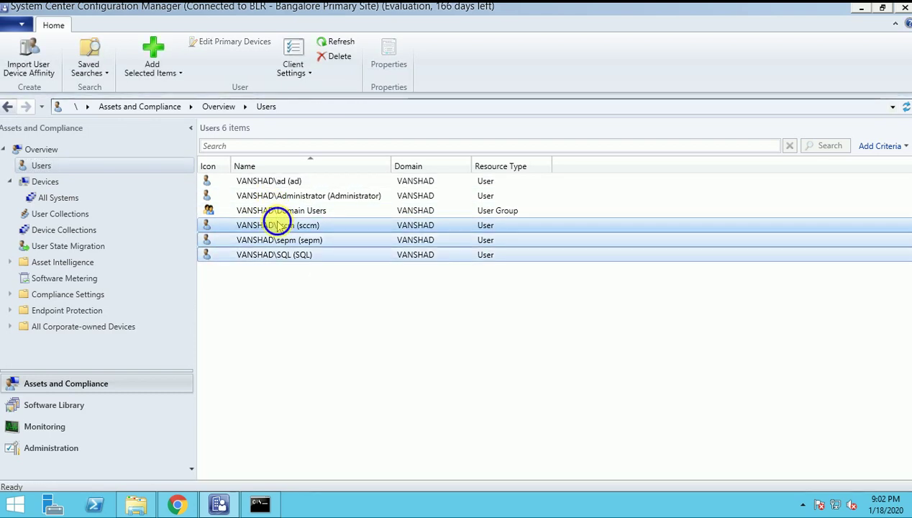
pyautogui.rightClick(280, 225)
pyautogui.click(329, 296)
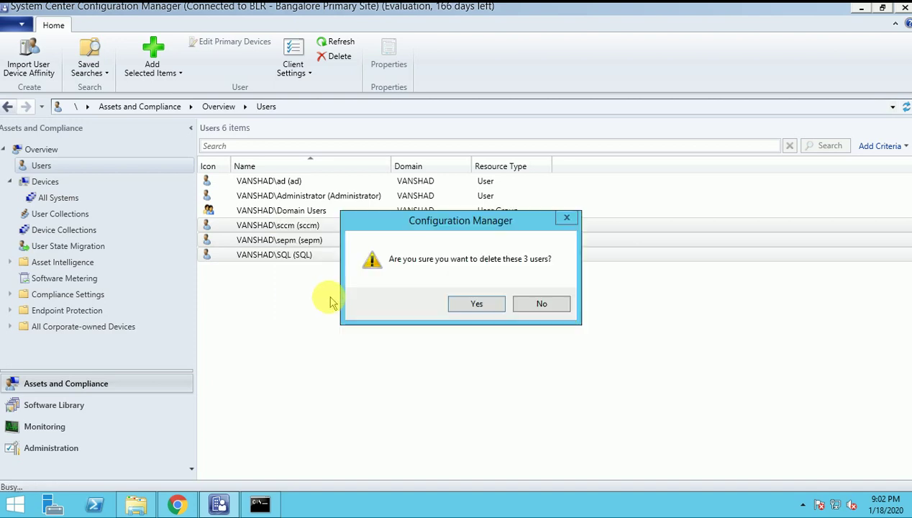
pyautogui.click(475, 301)
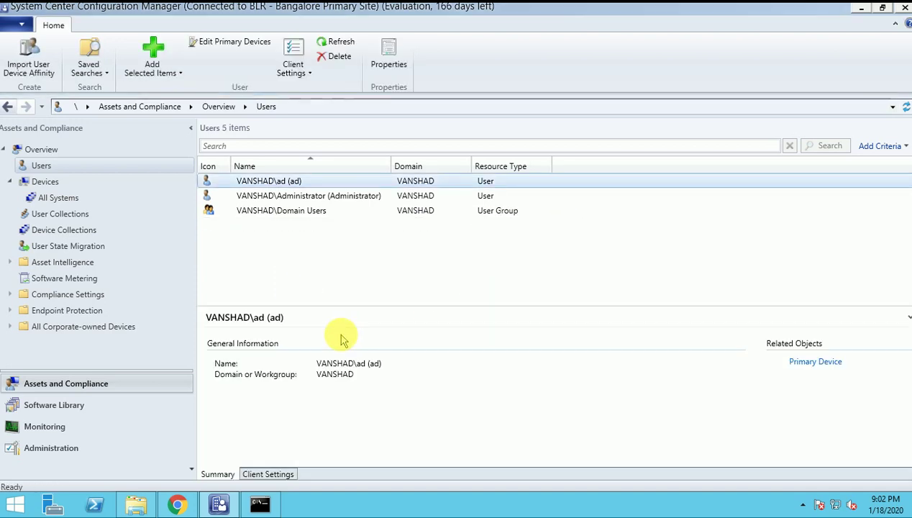
pyautogui.click(280, 259)
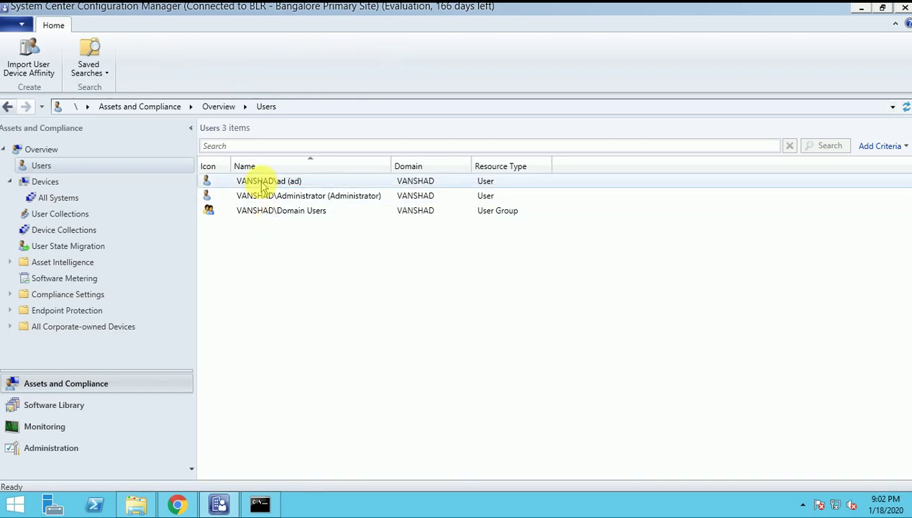
pyautogui.click(268, 330)
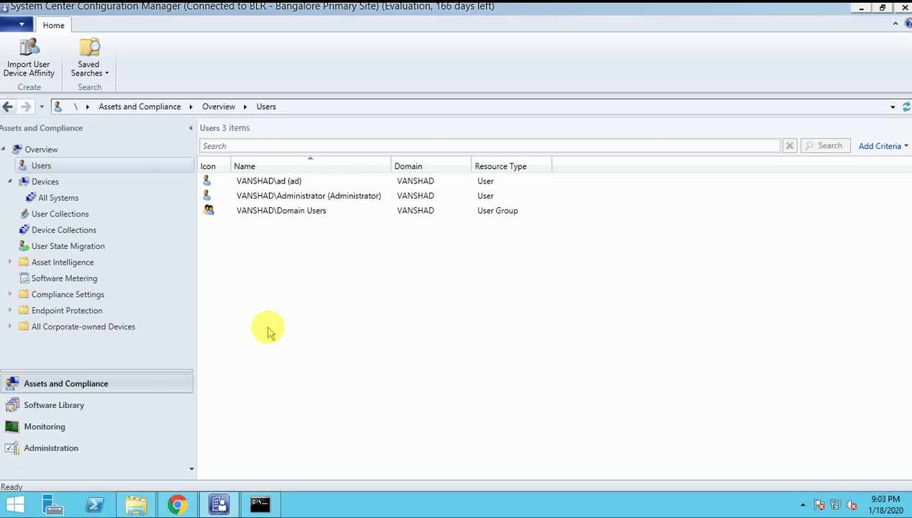
# Open the Active Directory User Discovery properties for site BLR and enable the discovery method
pyautogui.click(101, 448)
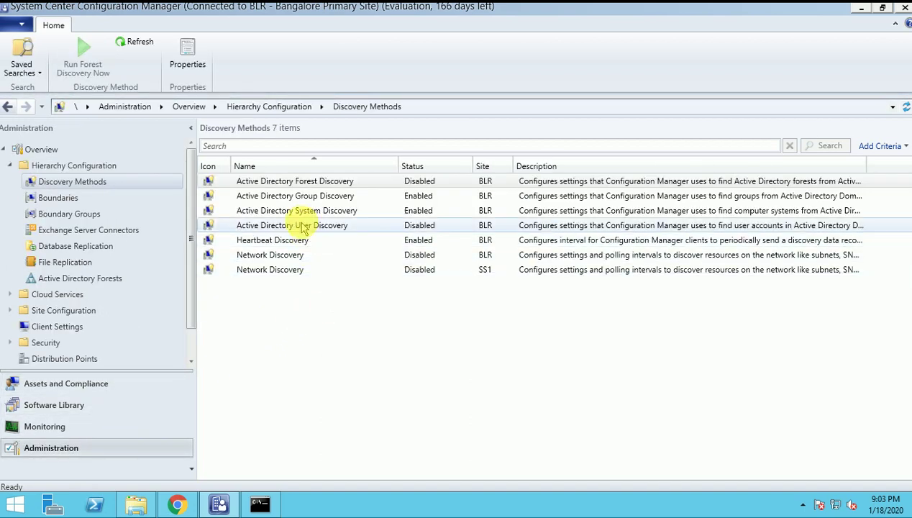
pyautogui.click(303, 228)
pyautogui.doubleClick(303, 228)
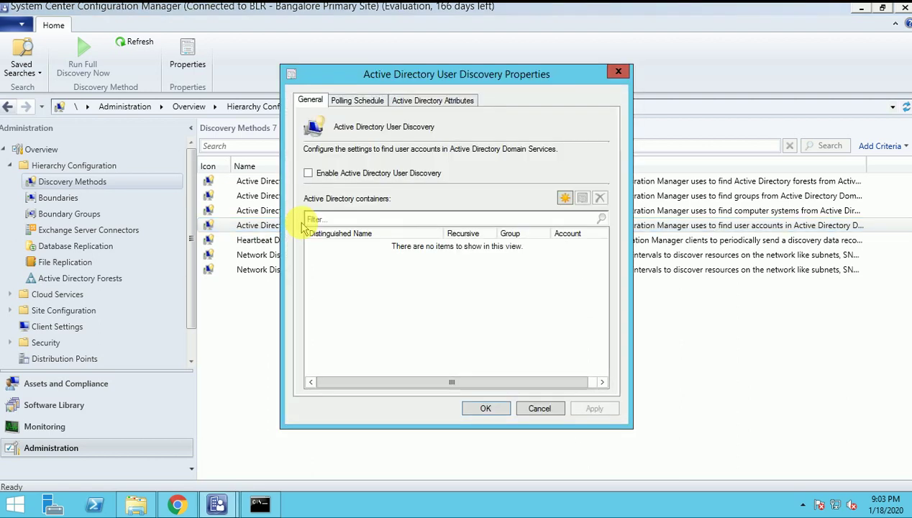
pyautogui.click(349, 176)
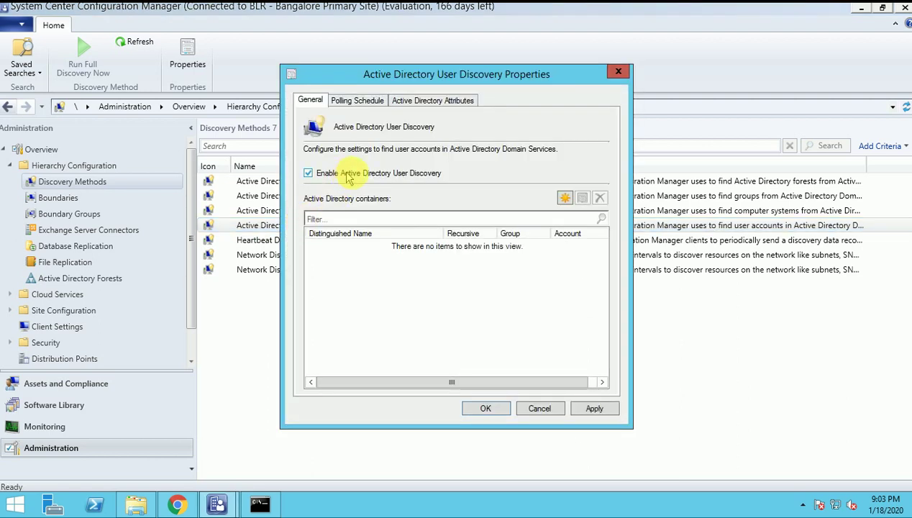
# Add the Users container of the vansh domain to User Discovery, with recursive search and discovery of objects within Active Directory groups enabled
pyautogui.click(564, 198)
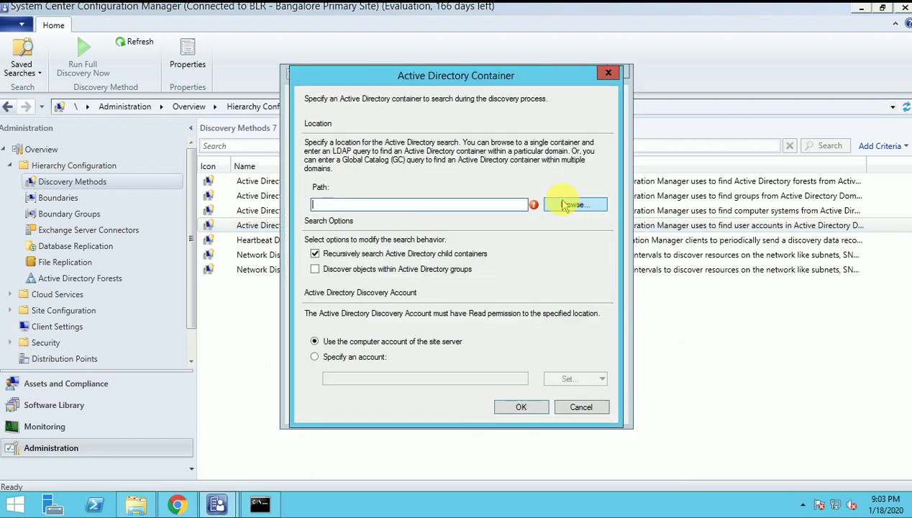
pyautogui.click(575, 205)
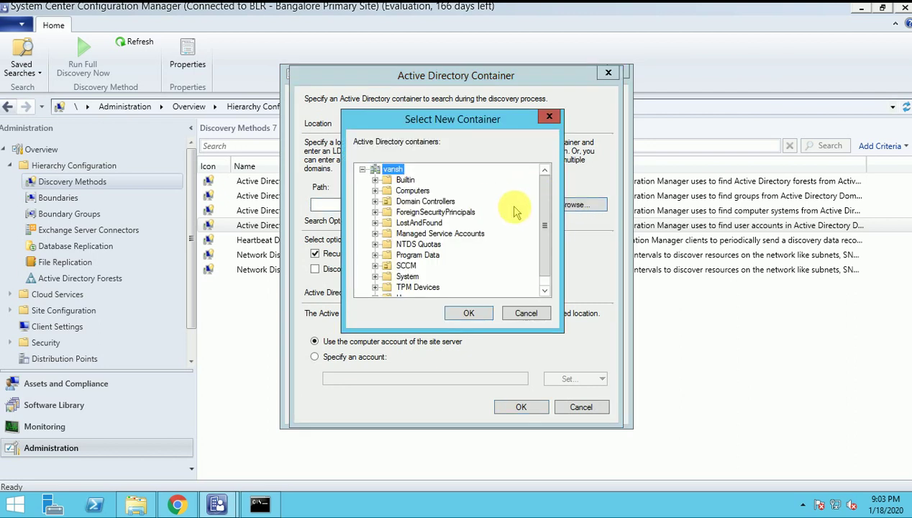
pyautogui.scroll(-1, 545, 222)
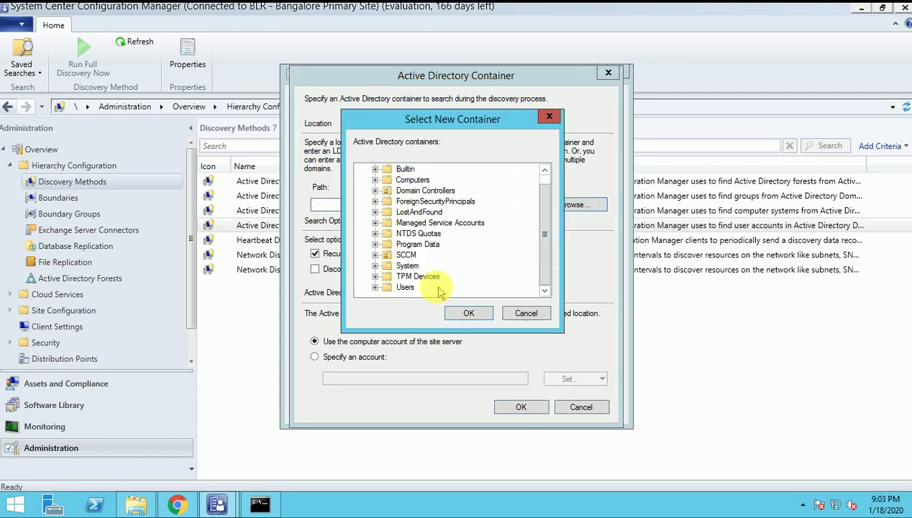
pyautogui.click(402, 288)
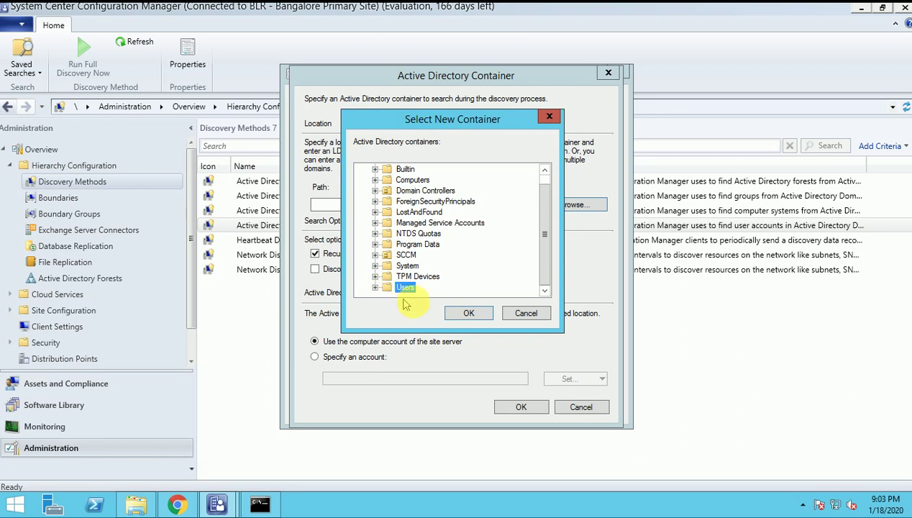
pyautogui.click(464, 313)
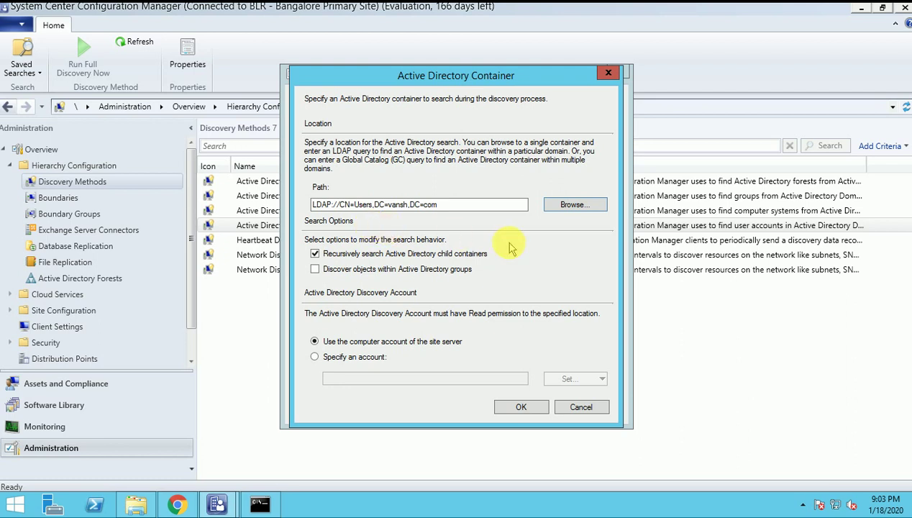
pyautogui.click(315, 269)
pyautogui.moveTo(432, 71); pyautogui.dragTo(400, 49)
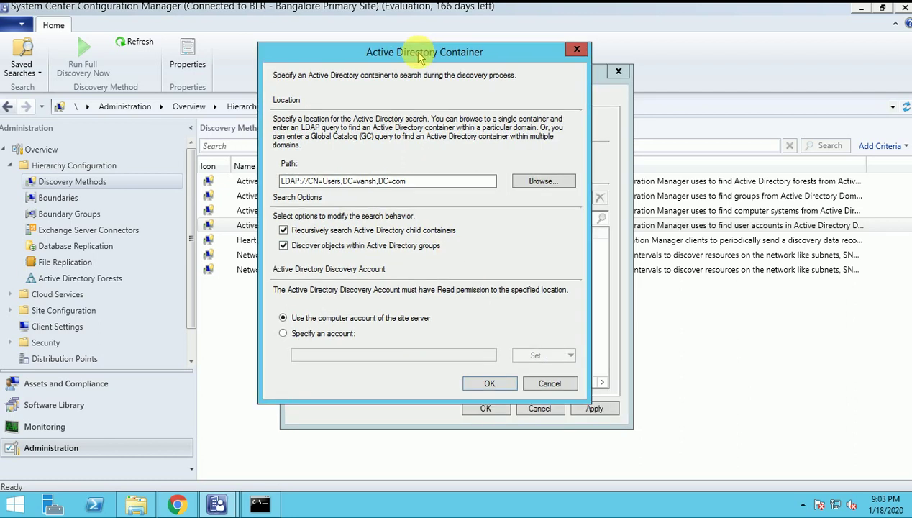
pyautogui.click(486, 384)
# Review the polling schedule and Active Directory attributes, then save the User Discovery settings and run full discovery as soon as possible
pyautogui.click(357, 100)
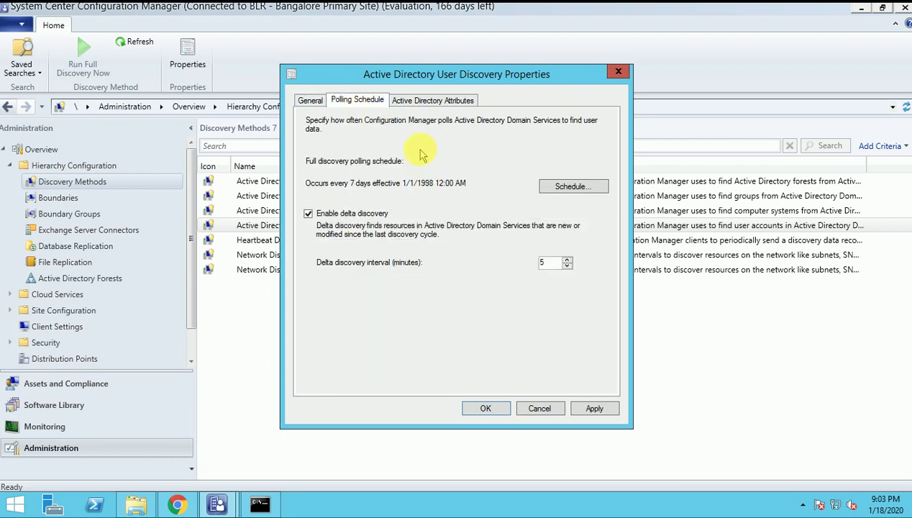
pyautogui.click(428, 100)
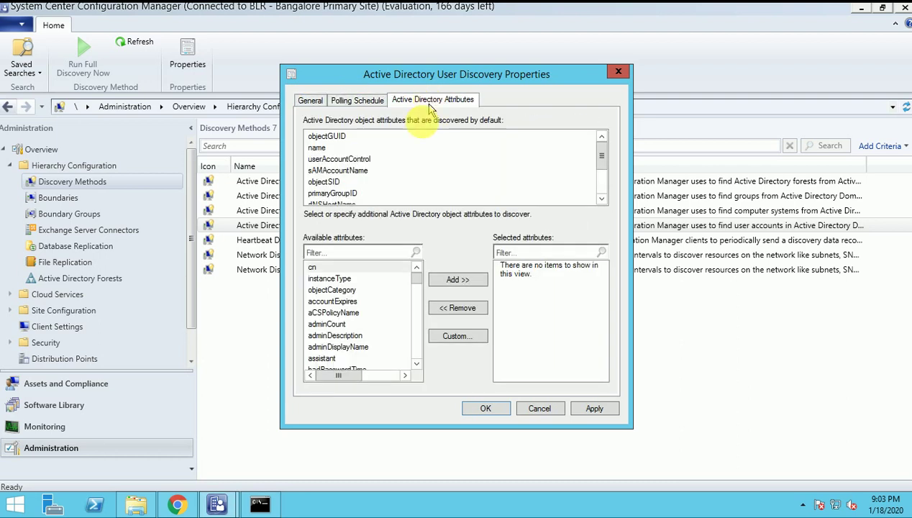
pyautogui.click(362, 102)
pyautogui.click(310, 100)
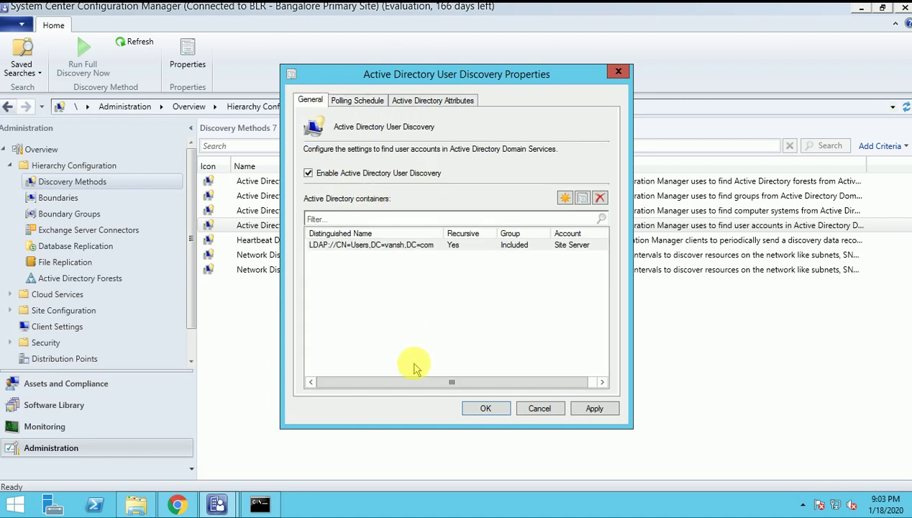
pyautogui.click(388, 245)
pyautogui.click(486, 408)
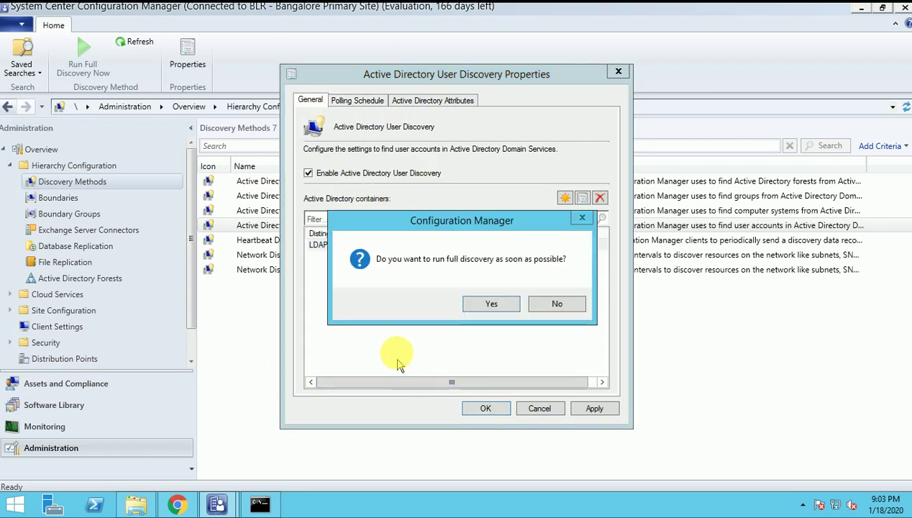
pyautogui.click(492, 305)
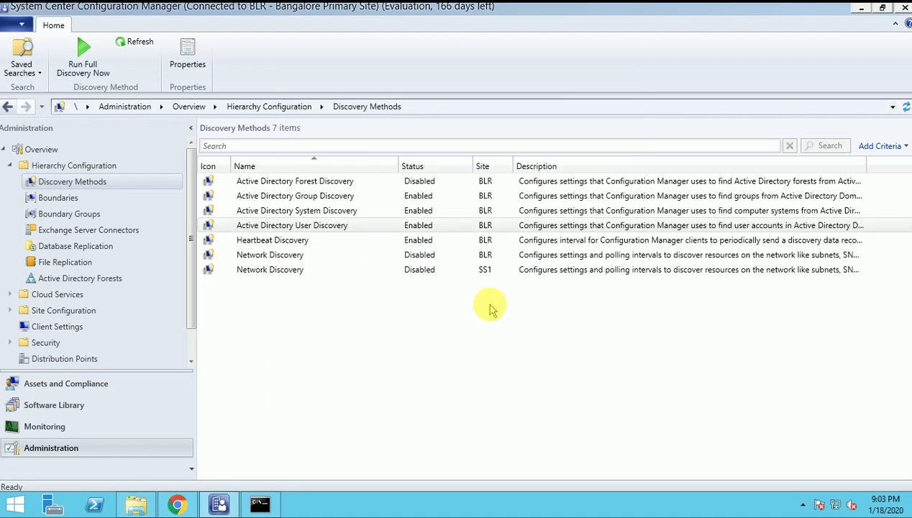
# Switch to the Configuration Manager Logs folder and open the adusrdis log in the Trace Log Tool
pyautogui.click(136, 505)
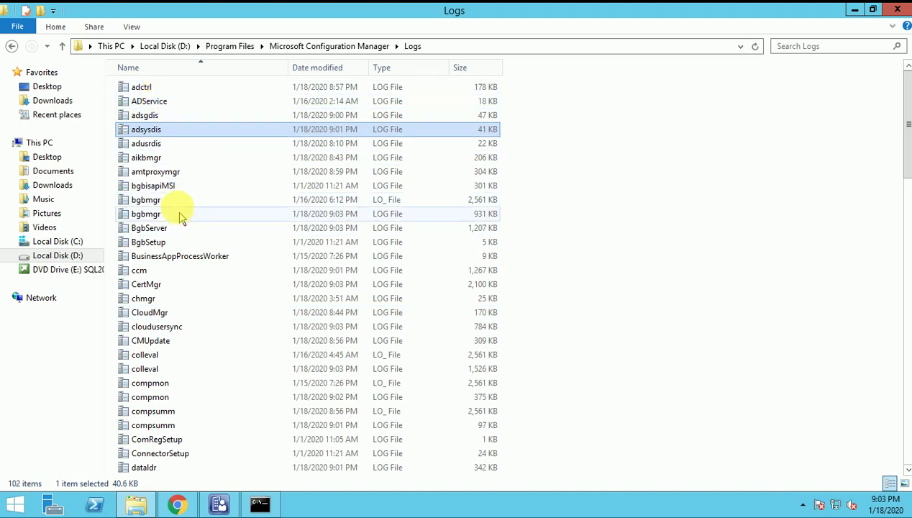
pyautogui.click(148, 144)
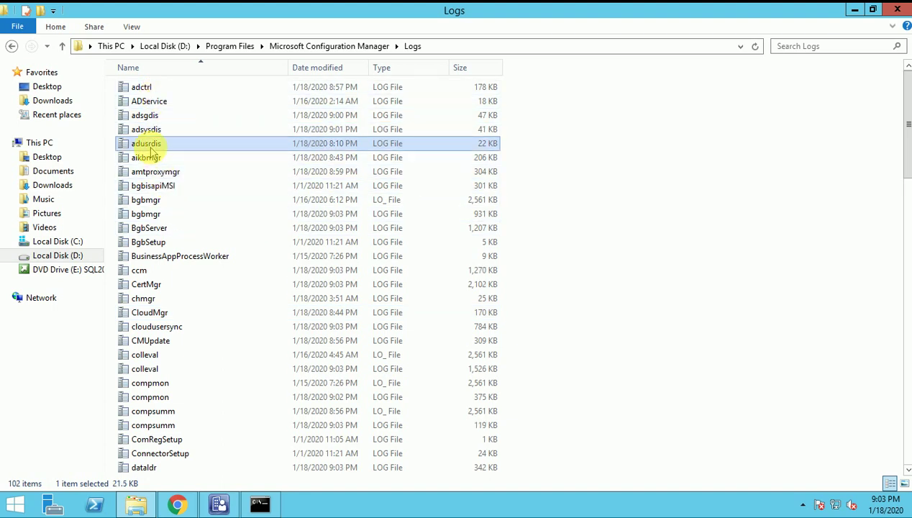
pyautogui.doubleClick(151, 149)
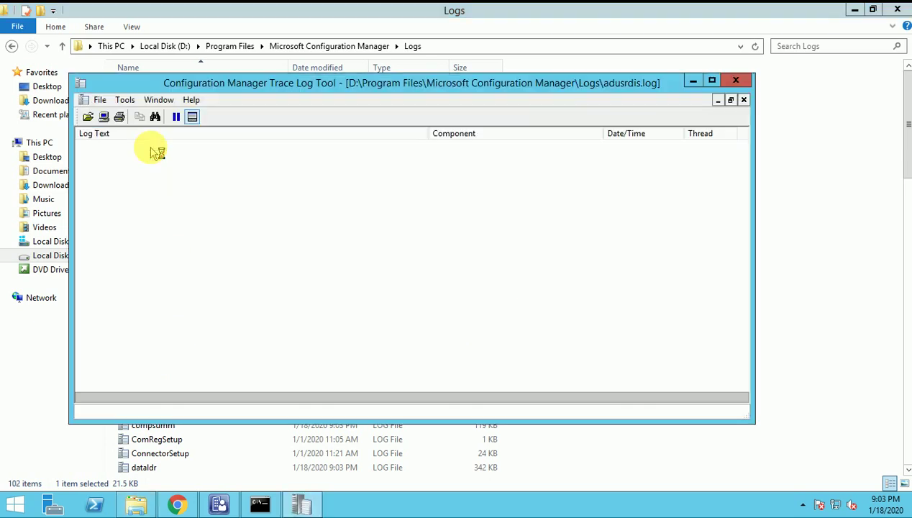
pyautogui.click(297, 256)
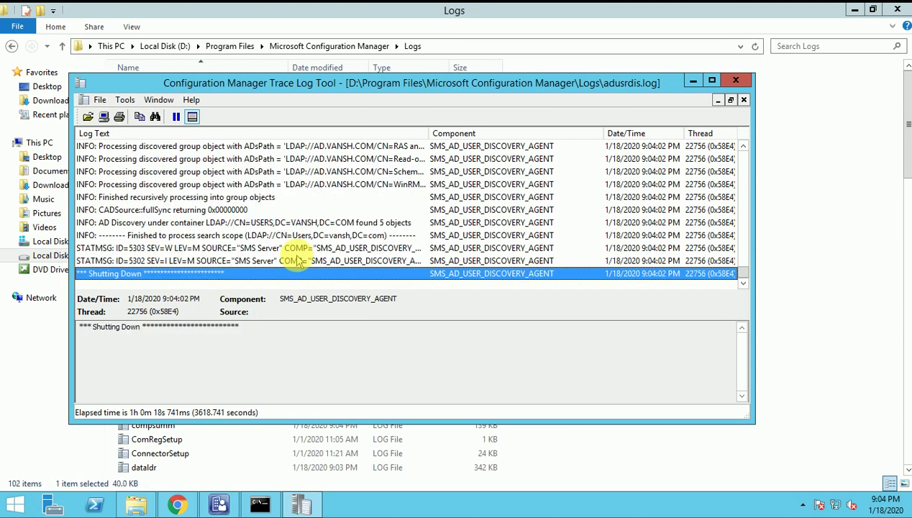
# Examine the closing entries of the user discovery log, from the finished group processing to the agent shutdown
pyautogui.press('Up')
pyautogui.press('Up')
pyautogui.press('Up')
pyautogui.press('Up')
pyautogui.press('Up')
pyautogui.press('Up')
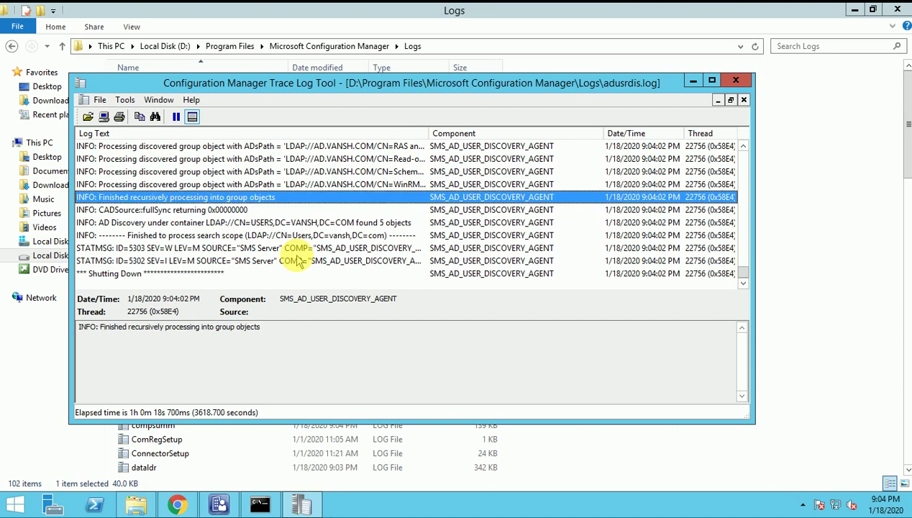
pyautogui.press('Down')
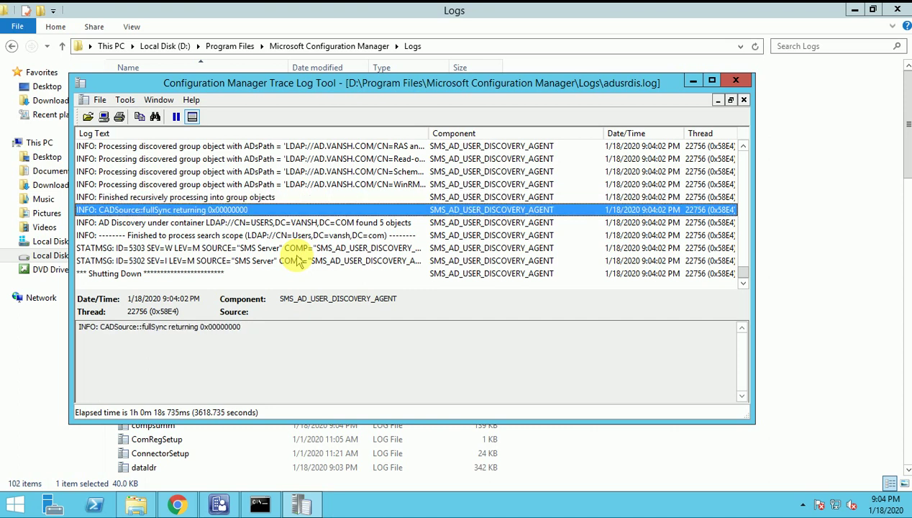
pyautogui.press('Up')
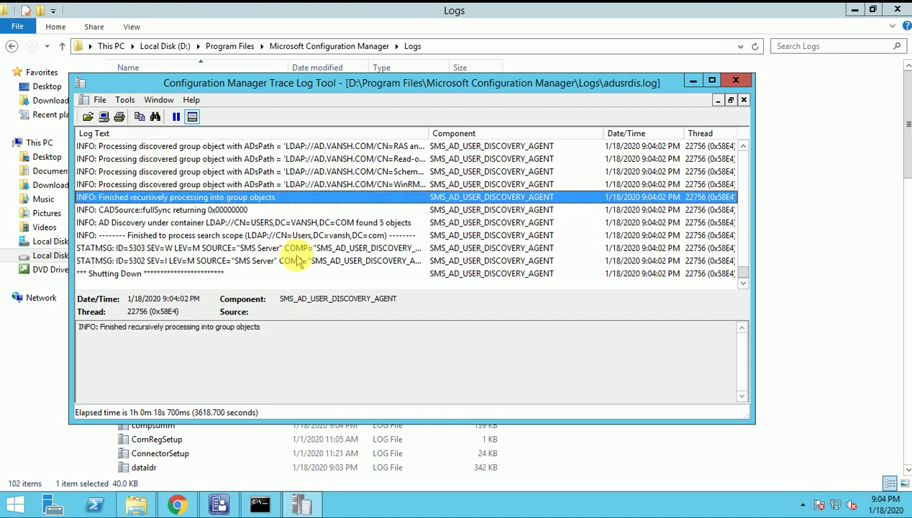
pyautogui.press('Down')
pyautogui.press('Down')
pyautogui.press('Down')
pyautogui.press('Down')
pyautogui.press('Down')
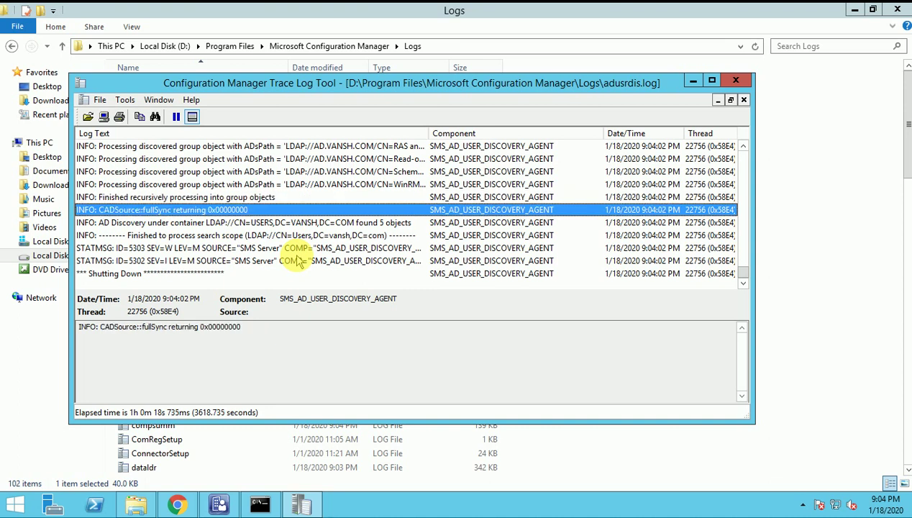
# Trace the log back through the entries for recursively processed group objects to the start of group processing
pyautogui.press('Up')
pyautogui.press('Up')
pyautogui.press('Up')
pyautogui.press('Up')
pyautogui.press('Up')
pyautogui.press('Up')
pyautogui.press('Up')
pyautogui.press('Up')
pyautogui.press('Up')
pyautogui.press('Up')
pyautogui.press('Up')
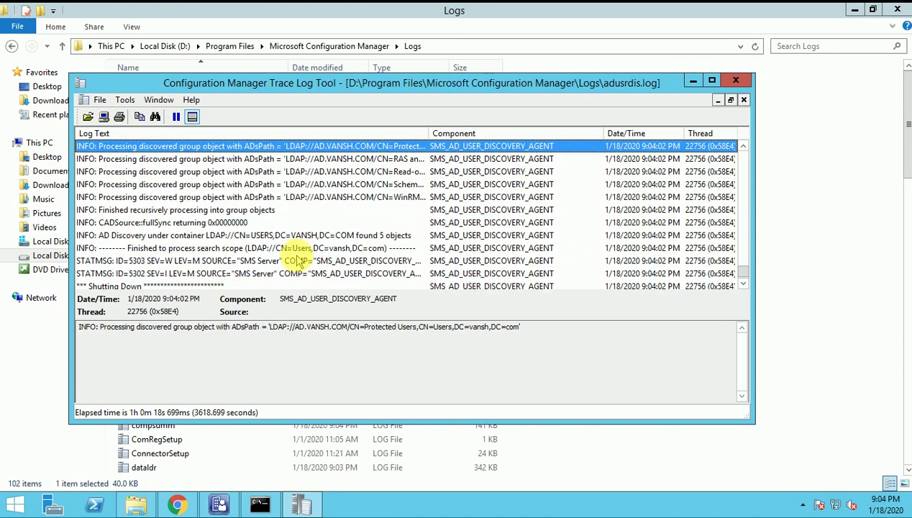
pyautogui.press('Up')
pyautogui.press('Up')
pyautogui.press('Up')
pyautogui.press('Up')
pyautogui.press('Up')
pyautogui.press('Up')
pyautogui.press('Up')
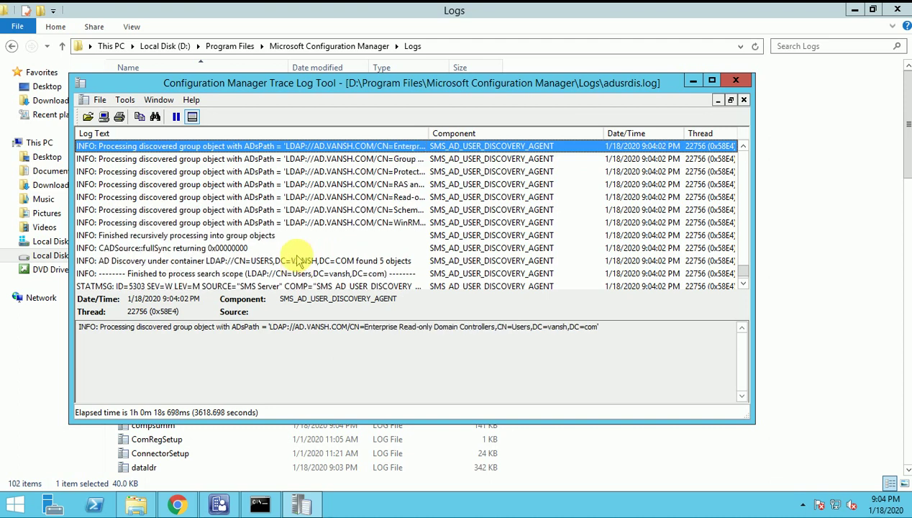
pyautogui.press('Up')
pyautogui.press('Up')
pyautogui.press('Up')
pyautogui.press('Up')
pyautogui.press('Up')
pyautogui.press('Up')
pyautogui.press('Up')
pyautogui.press('Up')
pyautogui.press('Up')
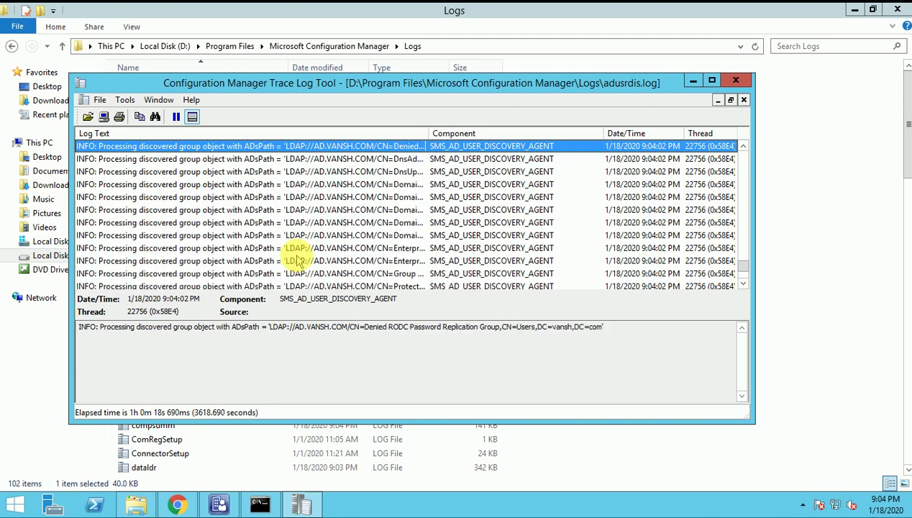
pyautogui.press('Up')
pyautogui.press('Up')
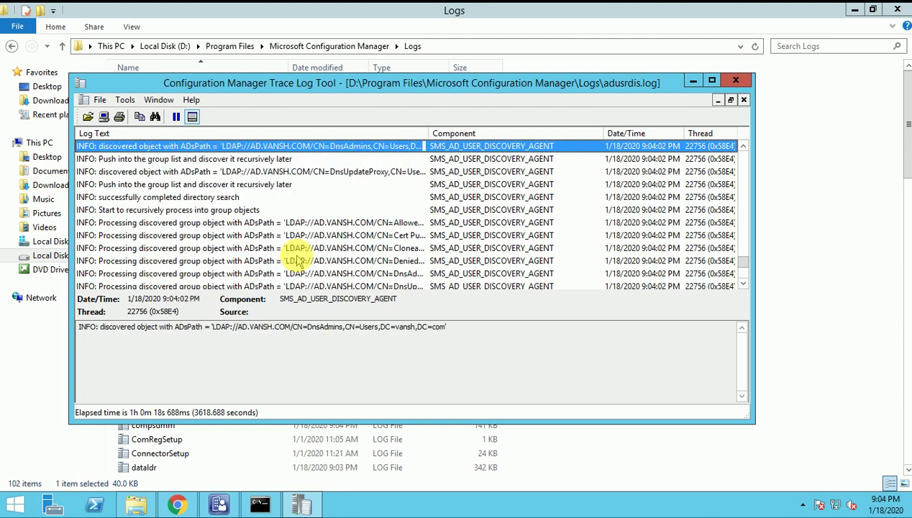
# Examine the log entries for groups discovered in the Users container and pushed into the recursive discovery list
pyautogui.press('Down')
pyautogui.press('Down')
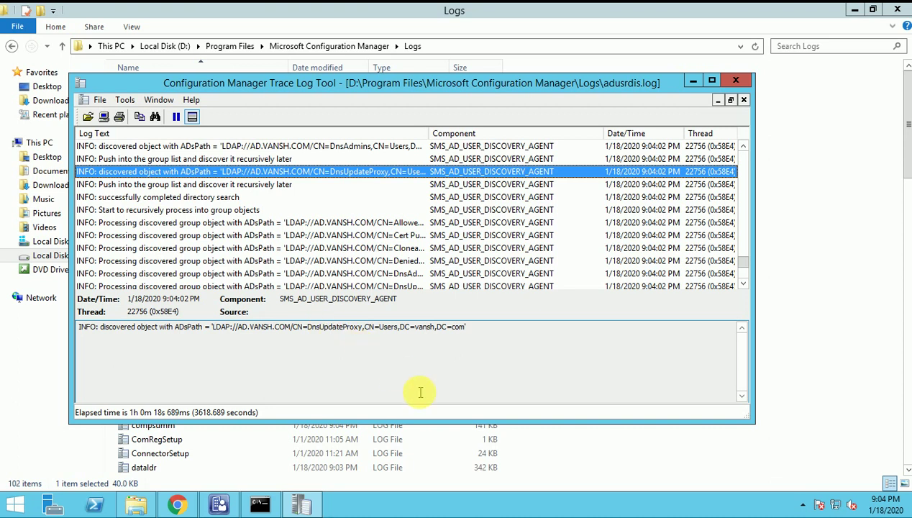
pyautogui.press('Up')
pyautogui.press('Up')
pyautogui.press('Up')
pyautogui.press('Up')
pyautogui.press('Up')
pyautogui.press('Up')
pyautogui.press('Up')
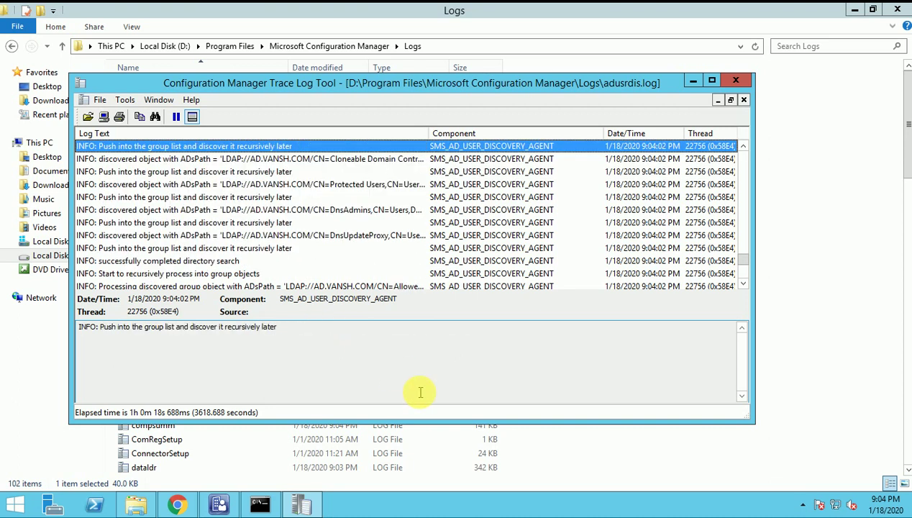
pyautogui.press('Up')
pyautogui.press('Up')
pyautogui.press('Up')
pyautogui.press('Up')
pyautogui.press('Up')
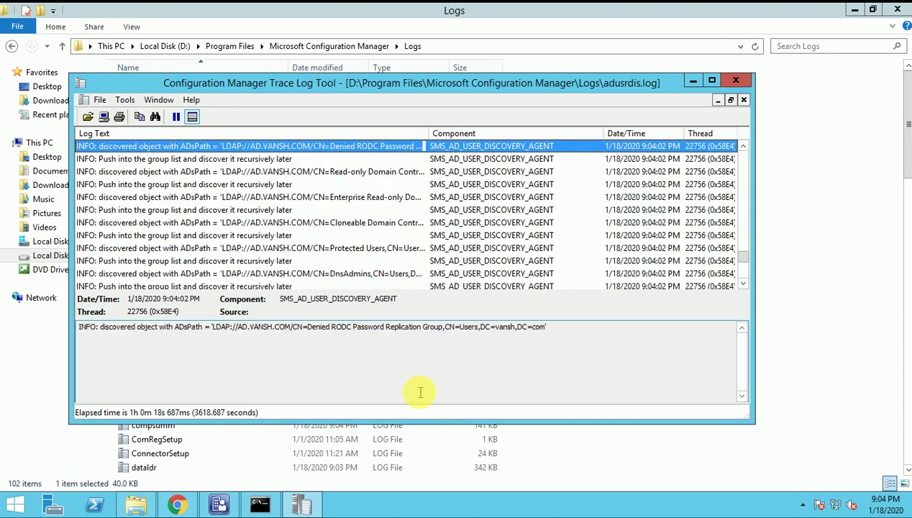
pyautogui.press('Up')
pyautogui.press('Up')
pyautogui.press('Up')
pyautogui.press('Up')
pyautogui.press('Up')
pyautogui.press('Up')
pyautogui.press('Up')
pyautogui.press('Up')
pyautogui.press('Up')
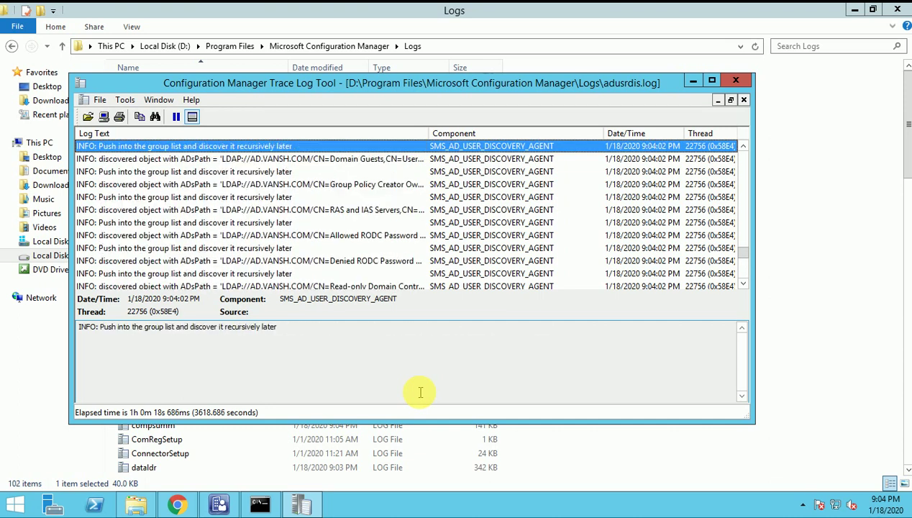
pyautogui.press('Up')
pyautogui.press('Up')
pyautogui.press('Up')
pyautogui.press('Up')
pyautogui.press('Up')
pyautogui.press('Up')
pyautogui.press('Up')
pyautogui.press('Up')
pyautogui.press('Up')
pyautogui.press('Up')
pyautogui.press('Up')
pyautogui.press('Up')
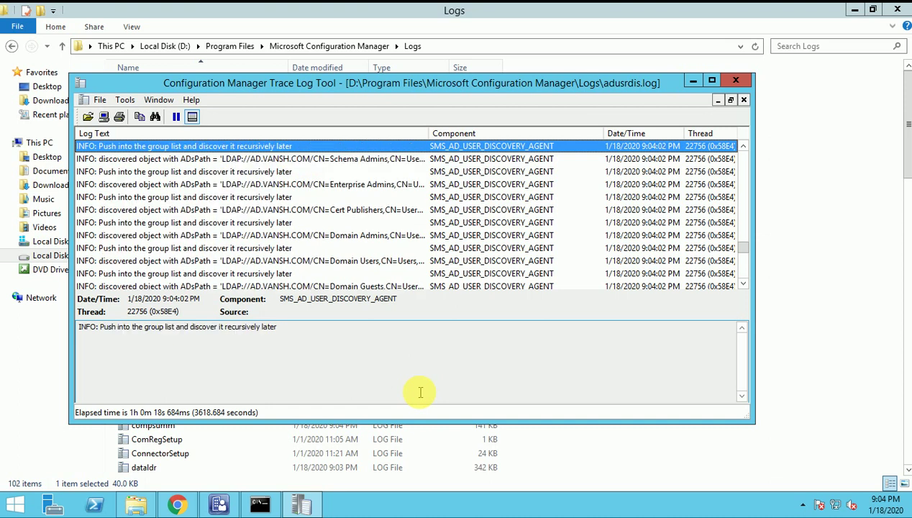
# Examine the log entries for discovered user accounts, the data discovery records written for them and the ignored disabled accounts
pyautogui.press('Up')
pyautogui.press('Up')
pyautogui.press('Up')
pyautogui.press('Up')
pyautogui.press('Up')
pyautogui.press('Up')
pyautogui.press('Up')
pyautogui.press('Up')
pyautogui.press('Up')
pyautogui.press('Up')
pyautogui.press('Up')
pyautogui.press('Up')
pyautogui.press('Up')
pyautogui.press('Up')
pyautogui.press('Up')
pyautogui.press('Up')
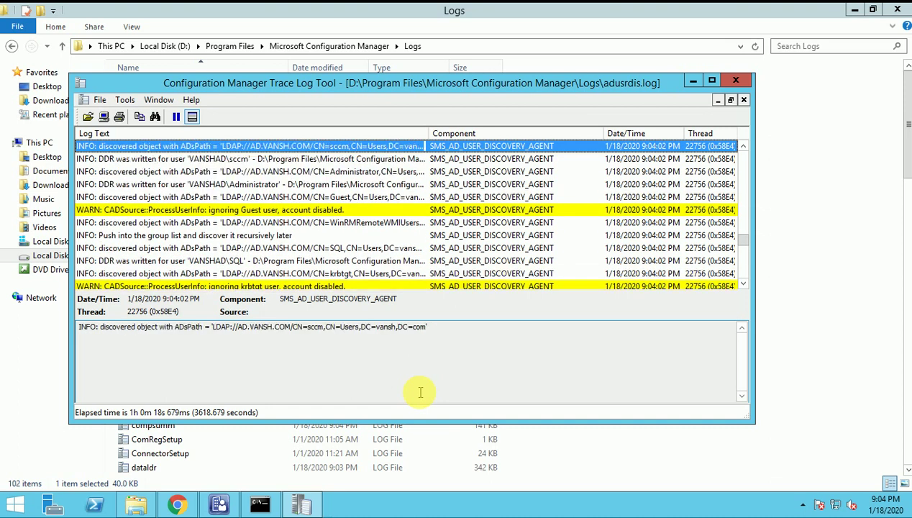
pyautogui.press('Up')
pyautogui.press('Up')
pyautogui.press('Up')
pyautogui.press('Up')
pyautogui.press('Up')
pyautogui.press('Up')
pyautogui.press('Up')
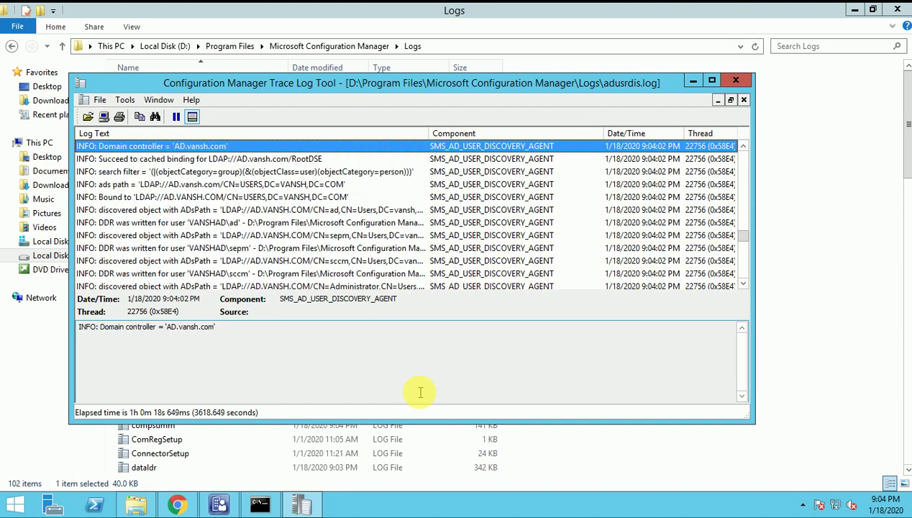
# Examine the log entries for the start of the Users search scope, including the full synchronization request and domain controller details
pyautogui.press('Up')
pyautogui.press('Up')
pyautogui.press('Up')
pyautogui.press('Up')
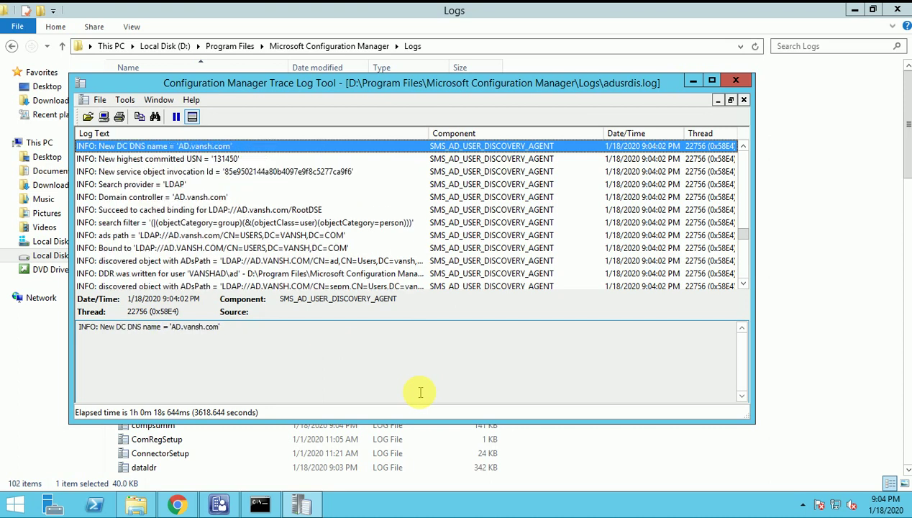
pyautogui.press('Up')
pyautogui.press('Up')
pyautogui.press('Up')
pyautogui.press('Up')
pyautogui.press('Up')
pyautogui.press('Up')
pyautogui.press('Up')
pyautogui.press('Up')
pyautogui.press('Up')
pyautogui.press('Up')
pyautogui.press('Up')
pyautogui.press('Up')
pyautogui.press('Up')
pyautogui.press('Up')
pyautogui.press('Up')
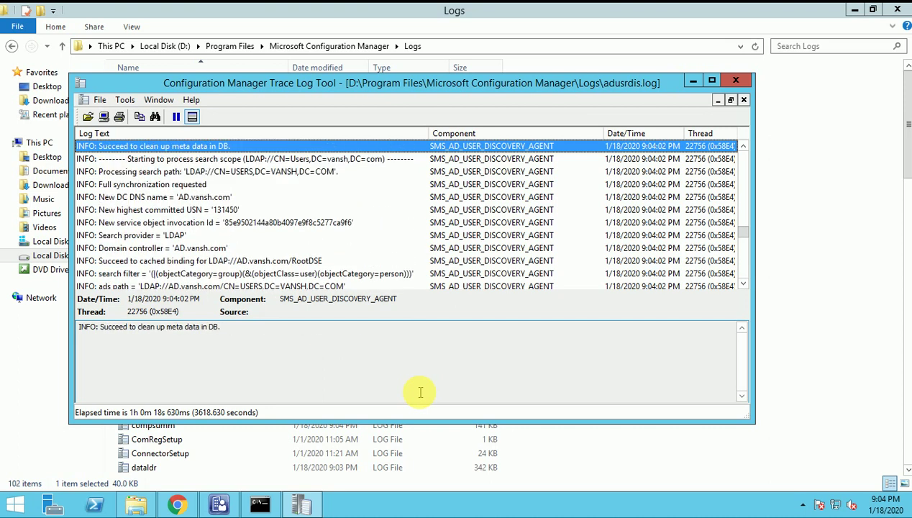
# Trace the user discovery log back past the previous run's end to the start of the 9:04 PM discovery thread
pyautogui.press('Up')
pyautogui.press('Up')
pyautogui.press('Up')
pyautogui.press('Up')
pyautogui.press('Up')
pyautogui.press('Up')
pyautogui.press('Up')
pyautogui.press('Up')
pyautogui.press('Up')
pyautogui.press('Up')
pyautogui.press('Up')
pyautogui.press('Up')
pyautogui.press('Up')
pyautogui.press('Up')
pyautogui.press('Up')
pyautogui.press('Down')
pyautogui.press('Down')
pyautogui.press('Down')
pyautogui.press('Down')
pyautogui.press('Down')
pyautogui.press('Down')
pyautogui.press('Down')
pyautogui.press('Down')
pyautogui.press('Down')
pyautogui.press('Down')
pyautogui.press('Down')
pyautogui.press('Down')
pyautogui.press('Down')
pyautogui.press('Down')
pyautogui.press('Down')
pyautogui.press('Down')
pyautogui.press('Down')
pyautogui.press('Down')
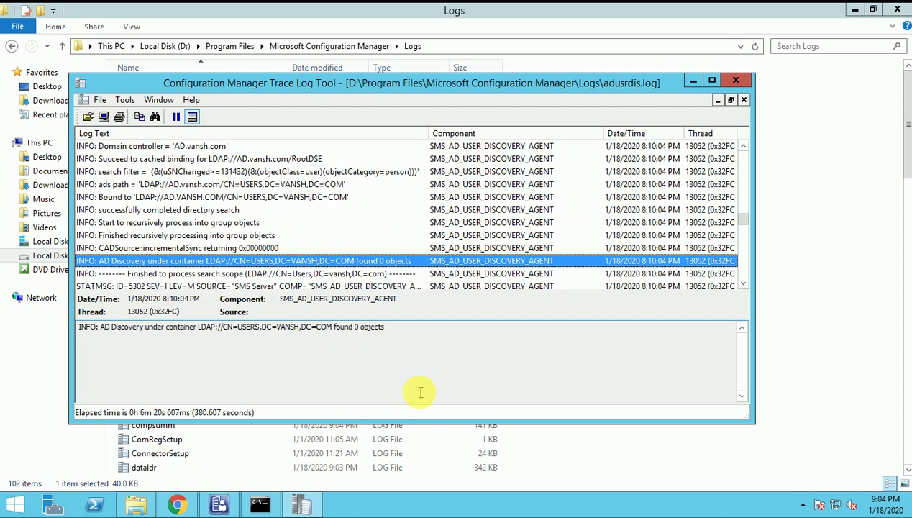
pyautogui.press('Down')
pyautogui.press('Down')
pyautogui.press('Up')
pyautogui.press('Up')
pyautogui.press('Up')
pyautogui.press('Up')
pyautogui.press('Up')
pyautogui.press('Up')
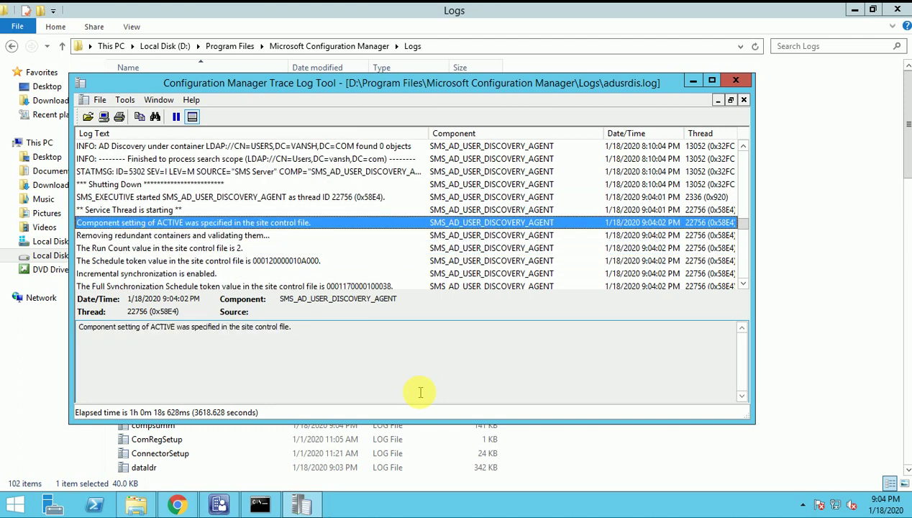
pyautogui.press('Up')
pyautogui.press('Down')
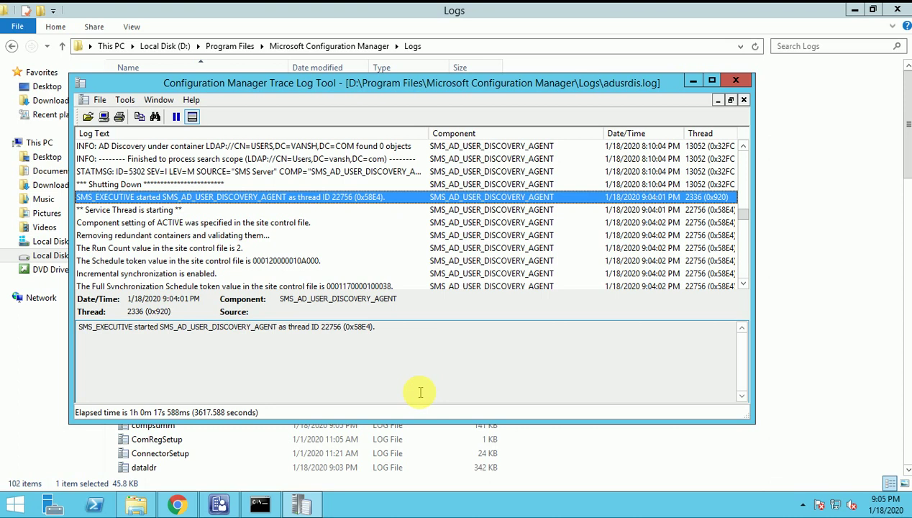
# Examine the startup entries for the service thread, active component setting, run count, incremental synchronization and schedule tokens
pyautogui.press('Down')
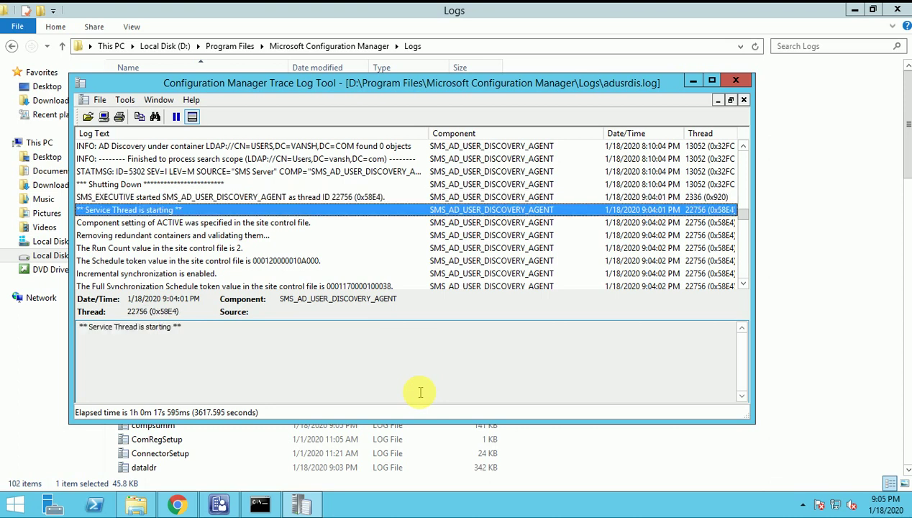
pyautogui.press('Down')
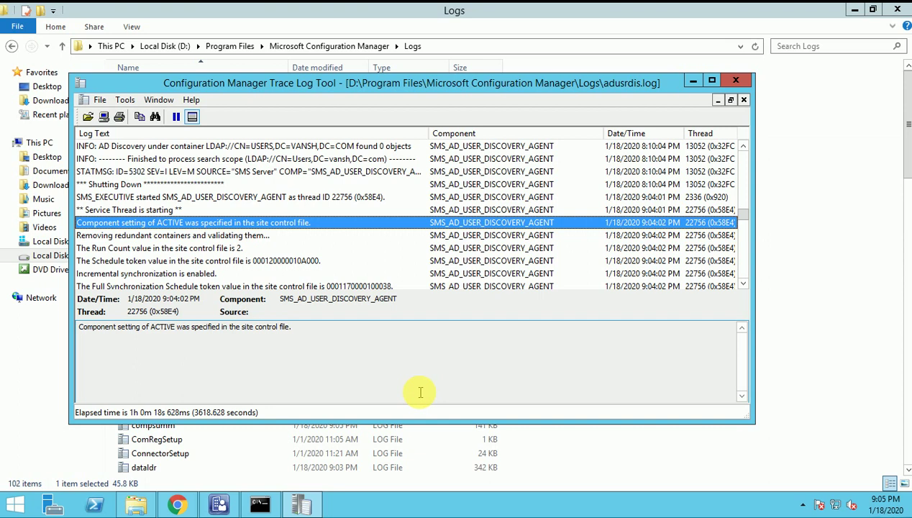
pyautogui.press('Down')
pyautogui.press('Down')
pyautogui.press('Down')
pyautogui.press('Down')
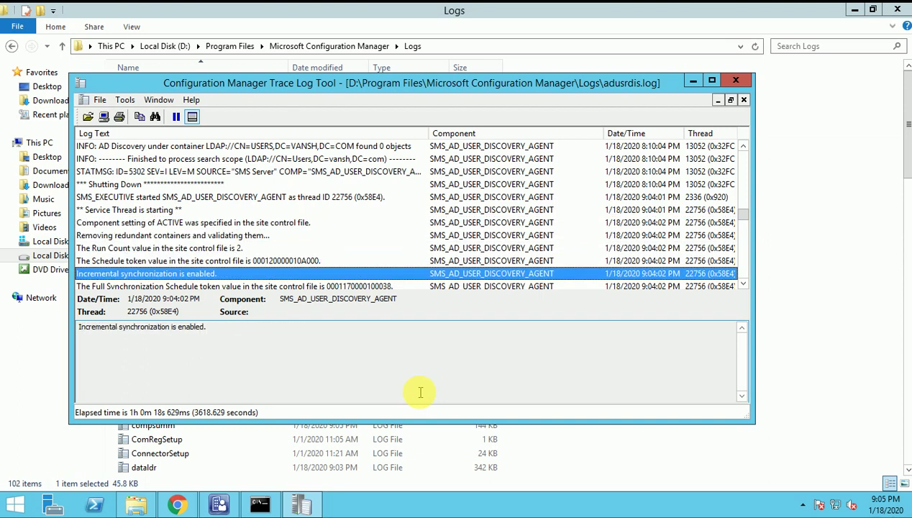
pyautogui.press('Up')
pyautogui.press('Down')
pyautogui.press('Down')
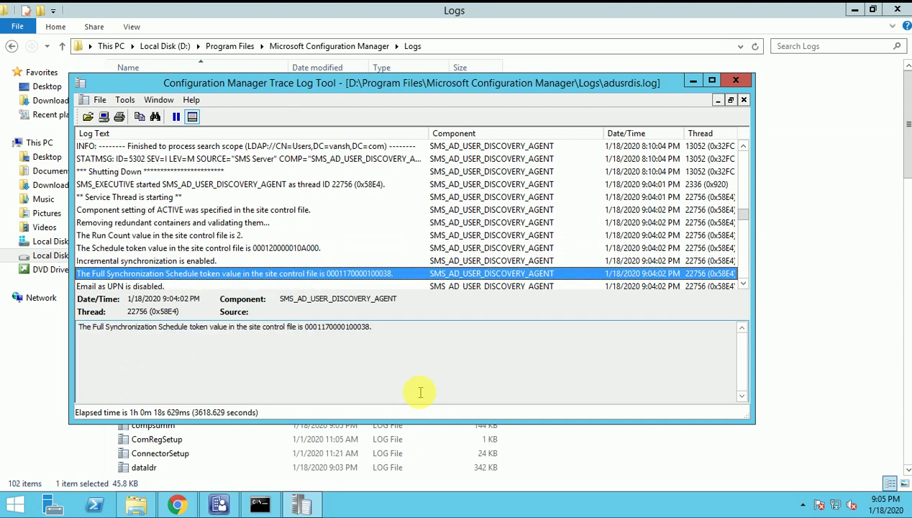
pyautogui.press('Up')
pyautogui.press('Up')
pyautogui.press('Up')
pyautogui.press('Down')
pyautogui.press('Down')
pyautogui.press('Down')
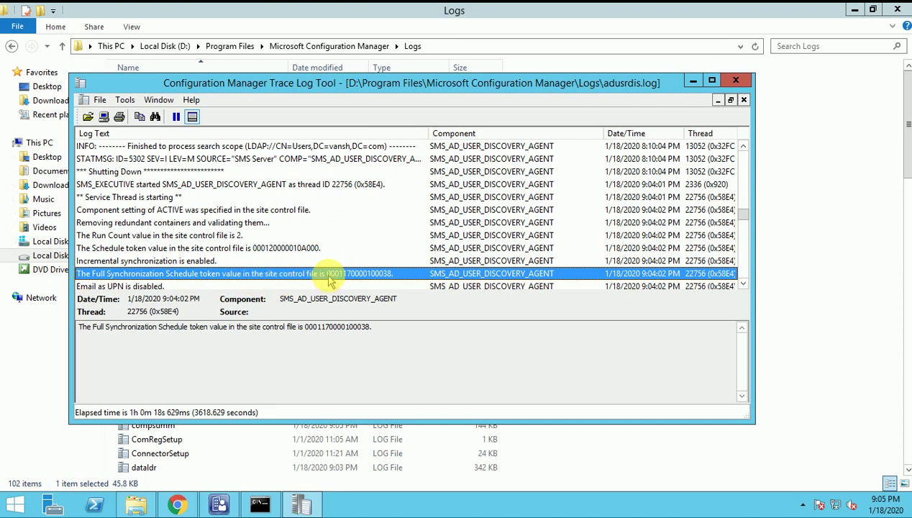
pyautogui.press('Down')
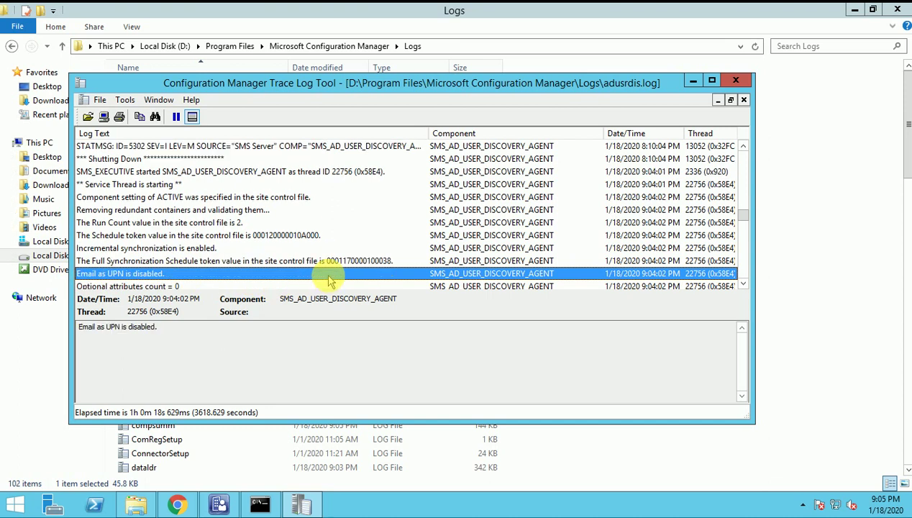
# Examine the valid search scope entry, including the LDAP scope name and search path of the Users container
pyautogui.press('Down')
pyautogui.press('Down')
pyautogui.press('Down')
pyautogui.press('Up')
pyautogui.press('Up')
pyautogui.press('Up')
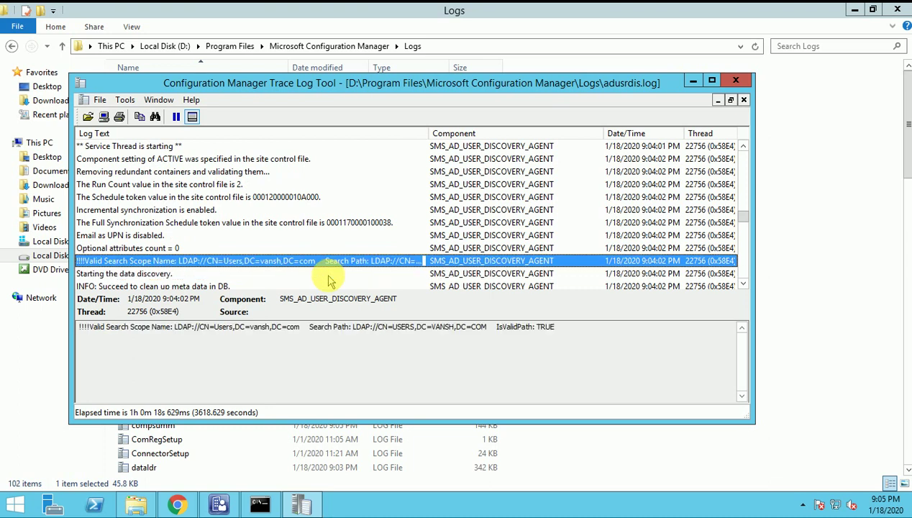
pyautogui.press('Up')
pyautogui.press('Down')
pyautogui.press('Down')
pyautogui.press('Down')
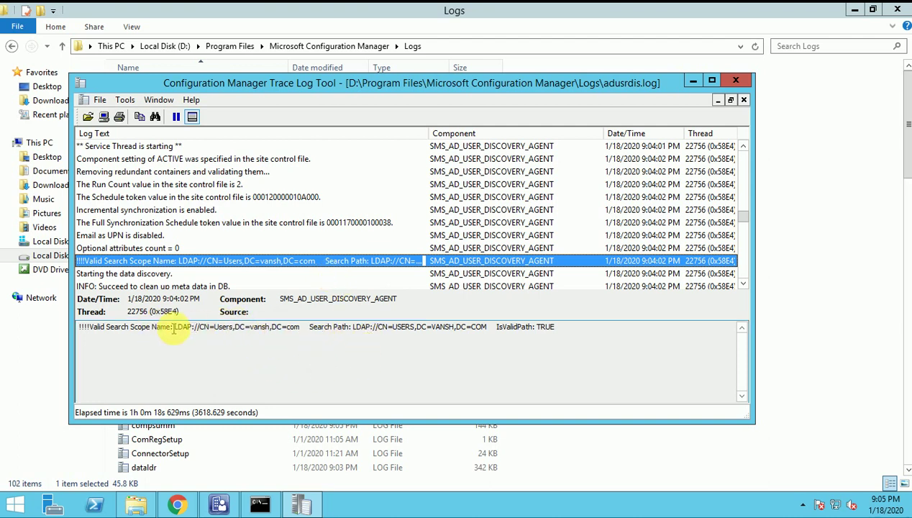
pyautogui.moveTo(200, 328); pyautogui.dragTo(305, 335)
pyautogui.click(272, 339)
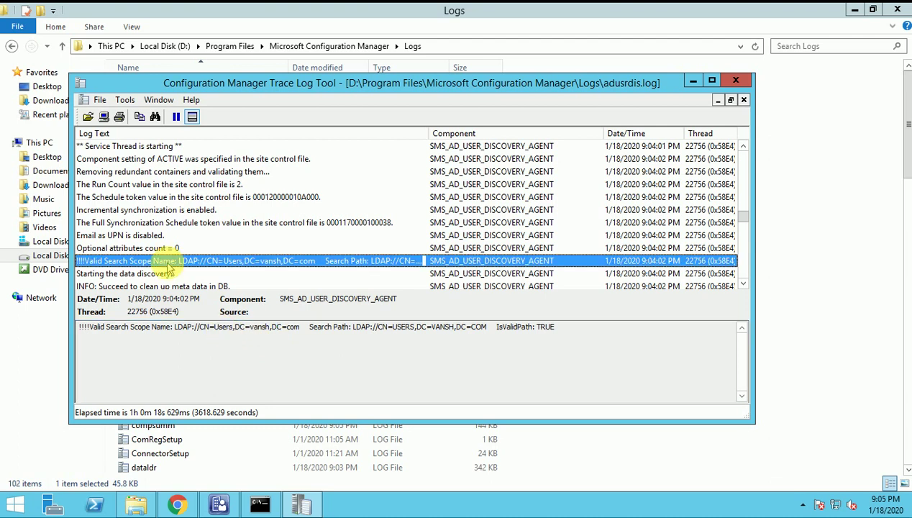
# Follow the log from the start of data discovery through the search path, domain controller, search filter and binding entries
pyautogui.press('Down')
pyautogui.press('Down')
pyautogui.press('Up')
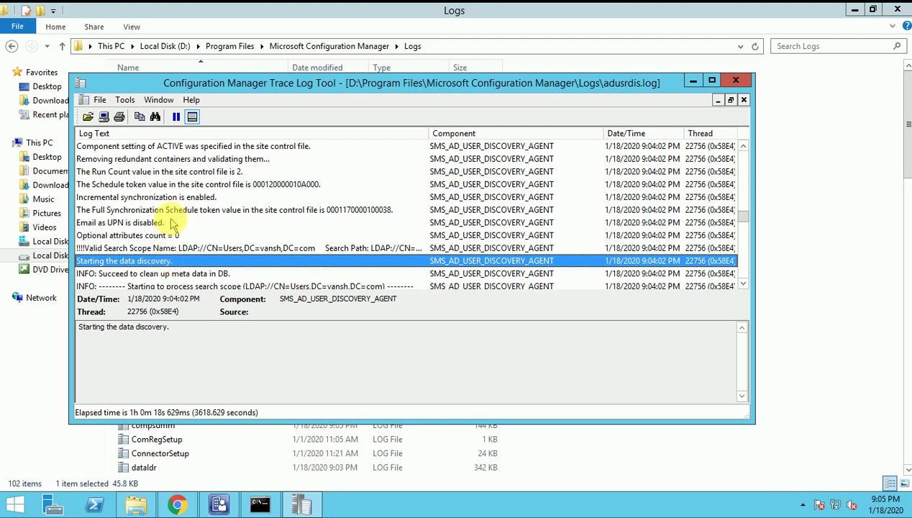
pyautogui.press('Down')
pyautogui.press('Down')
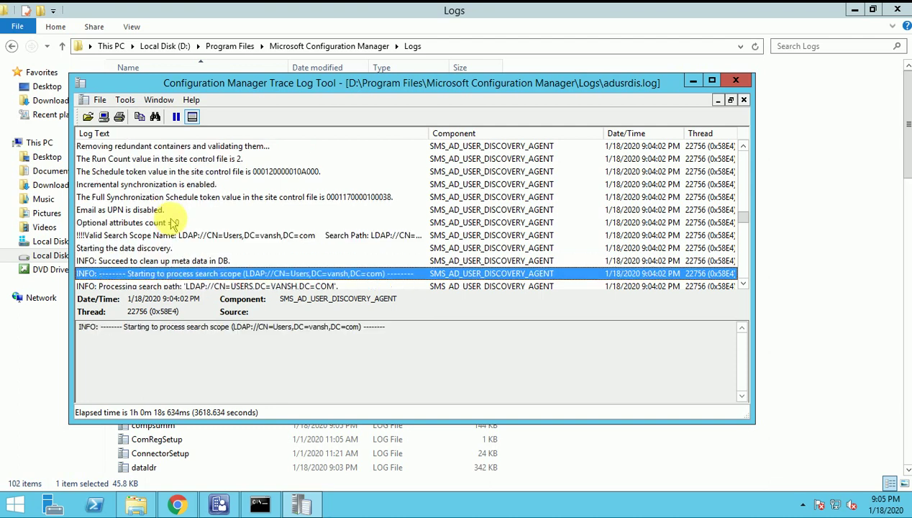
pyautogui.press('Up')
pyautogui.press('Down')
pyautogui.press('Down')
pyautogui.press('Down')
pyautogui.press('Down')
pyautogui.press('Down')
pyautogui.press('Down')
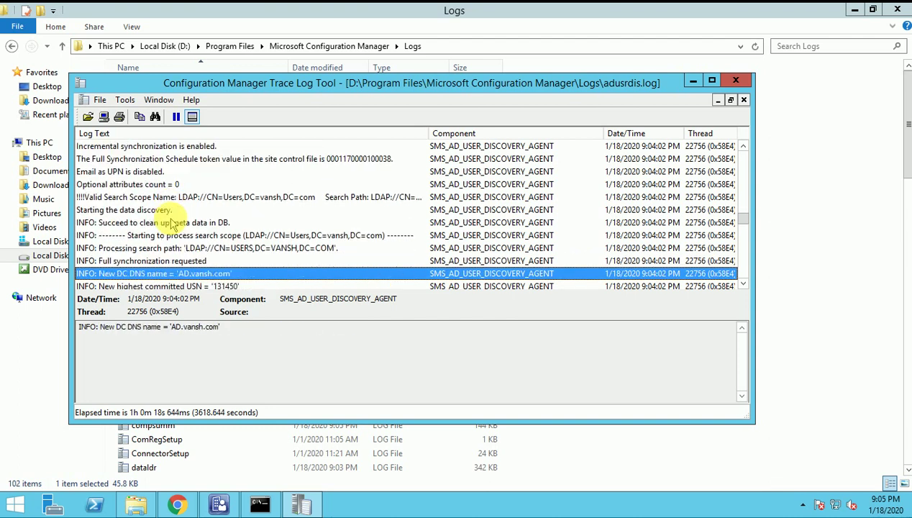
pyautogui.press('Down')
pyautogui.press('Down')
pyautogui.press('Down')
pyautogui.press('Down')
pyautogui.press('Down')
pyautogui.press('Down')
pyautogui.press('Down')
pyautogui.press('Down')
pyautogui.press('Down')
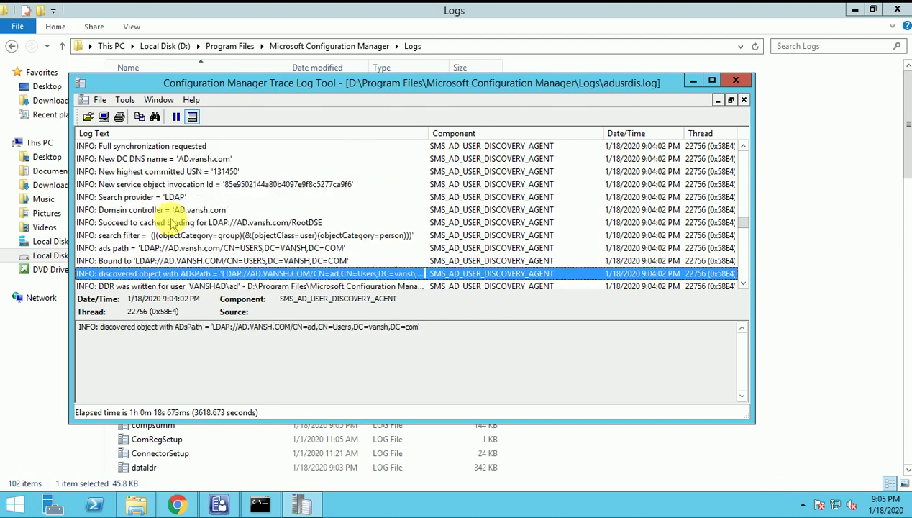
# Review the entries for user accounts discovered in the Users container and the DDRs written for them
pyautogui.press('Down')
pyautogui.press('Down')
pyautogui.press('Down')
pyautogui.press('Down')
pyautogui.press('Down')
pyautogui.press('Down')
pyautogui.press('Down')
pyautogui.press('Down')
pyautogui.press('Down')
pyautogui.press('Down')
pyautogui.press('Down')
pyautogui.press('Down')
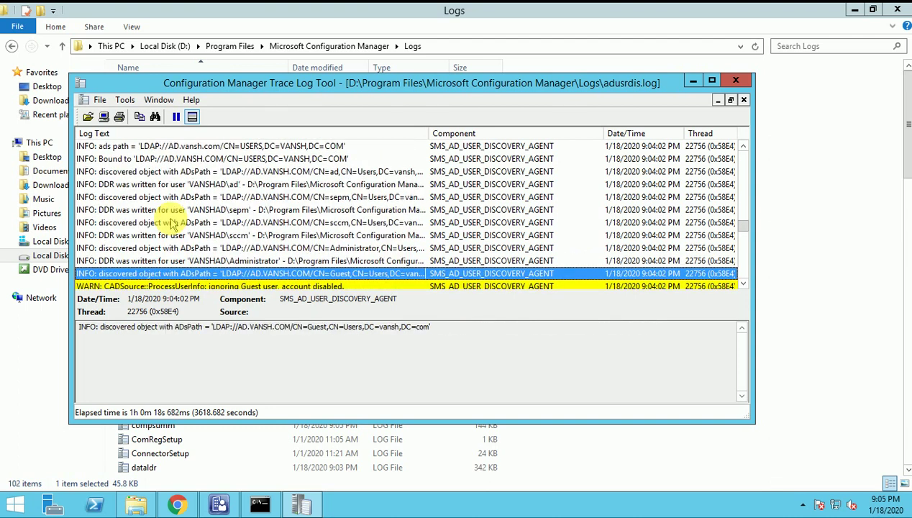
# Review the entries for discovered groups pushed into the group list for recursive discovery
pyautogui.press('Down')
pyautogui.press('Down')
pyautogui.press('Down')
pyautogui.press('Down')
pyautogui.press('Down')
pyautogui.press('Down')
pyautogui.press('Down')
pyautogui.press('Down')
pyautogui.press('Down')
pyautogui.press('Down')
pyautogui.press('Down')
pyautogui.press('Down')
pyautogui.press('Down')
pyautogui.press('Down')
pyautogui.press('Down')
pyautogui.press('Down')
pyautogui.press('Down')
pyautogui.press('Down')
pyautogui.press('Down')
pyautogui.press('Down')
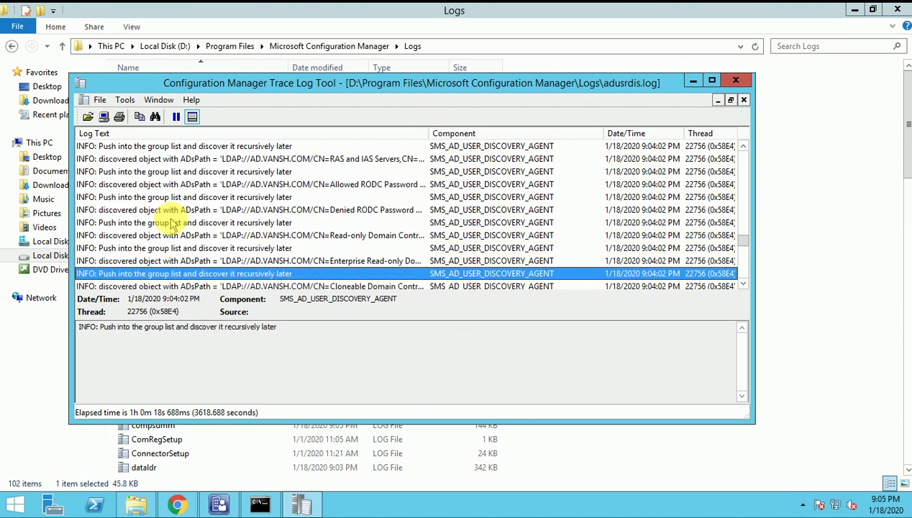
# Follow the log forward through the entries for processing the discovered group objects
pyautogui.press('Down')
pyautogui.press('Down')
pyautogui.press('Down')
pyautogui.press('Down')
pyautogui.press('Down')
pyautogui.press('Down')
pyautogui.press('Down')
pyautogui.press('Down')
pyautogui.press('Down')
pyautogui.press('Down')
pyautogui.press('Down')
pyautogui.press('Down')
pyautogui.press('Down')
pyautogui.press('Down')
pyautogui.press('Down')
pyautogui.press('Down')
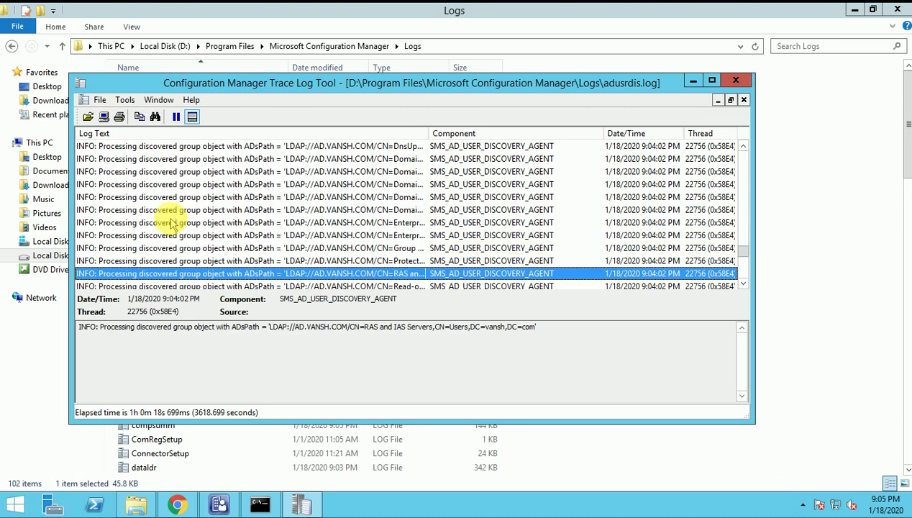
# Follow the log past the end of the 9:04 PM run into the startup entries of the 9:05 PM discovery run
pyautogui.press('Down')
pyautogui.press('Down')
pyautogui.press('Down')
pyautogui.press('Down')
pyautogui.press('Down')
pyautogui.press('Down')
pyautogui.press('Down')
pyautogui.press('Down')
pyautogui.press('Down')
pyautogui.press('Down')
pyautogui.press('Down')
pyautogui.press('Down')
pyautogui.press('Down')
pyautogui.press('Down')
pyautogui.press('Down')
pyautogui.press('Down')
pyautogui.press('Down')
pyautogui.press('Down')
pyautogui.press('Down')
pyautogui.press('Down')
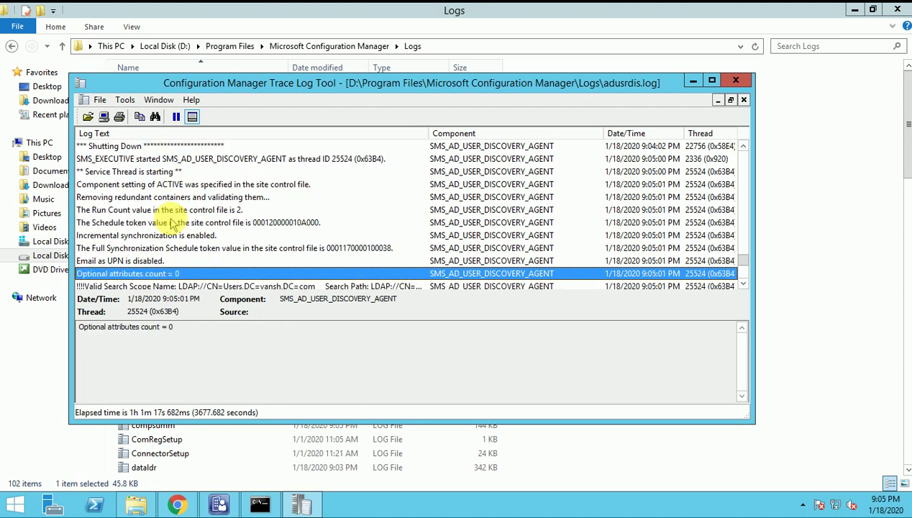
# Follow the log through the 9:05 PM discovery run to its shutdown entry
pyautogui.press('Down')
pyautogui.press('Down')
pyautogui.press('Down')
pyautogui.press('Down')
pyautogui.press('Down')
pyautogui.press('Down')
pyautogui.press('Down')
pyautogui.press('Down')
pyautogui.press('Down')
pyautogui.press('Down')
pyautogui.press('Down')
pyautogui.press('Down')
pyautogui.press('Down')
pyautogui.press('Down')
pyautogui.press('Down')
pyautogui.press('Down')
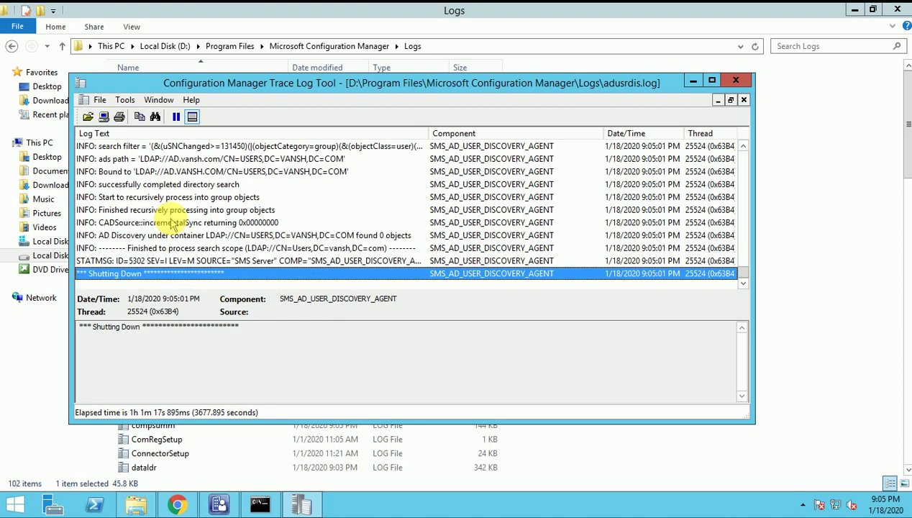
# Review the directory search, group processing and object count entries of the 9:05 PM run, and close the log
pyautogui.press('Up')
pyautogui.press('Up')
pyautogui.press('Up')
pyautogui.press('Up')
pyautogui.press('Up')
pyautogui.press('Up')
pyautogui.press('Up')
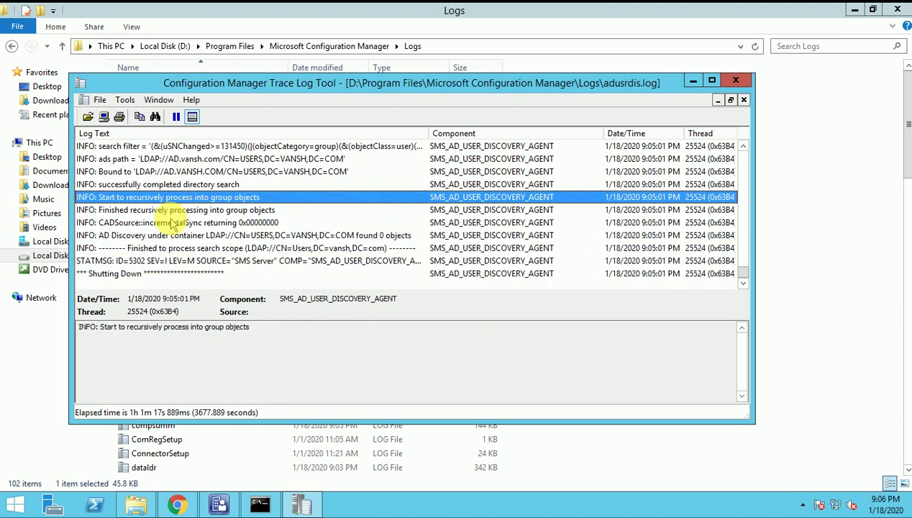
pyautogui.press('Down')
pyautogui.press('Down')
pyautogui.press('Down')
pyautogui.press('Down')
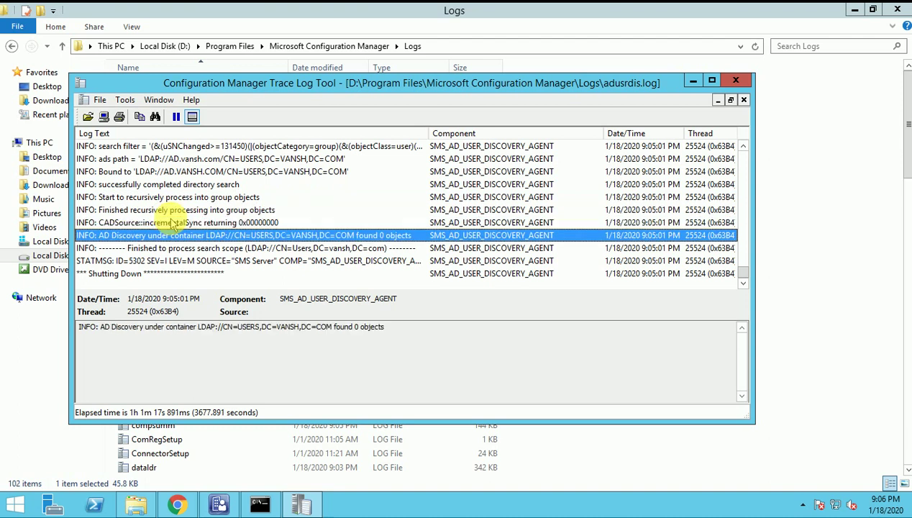
pyautogui.click(205, 185)
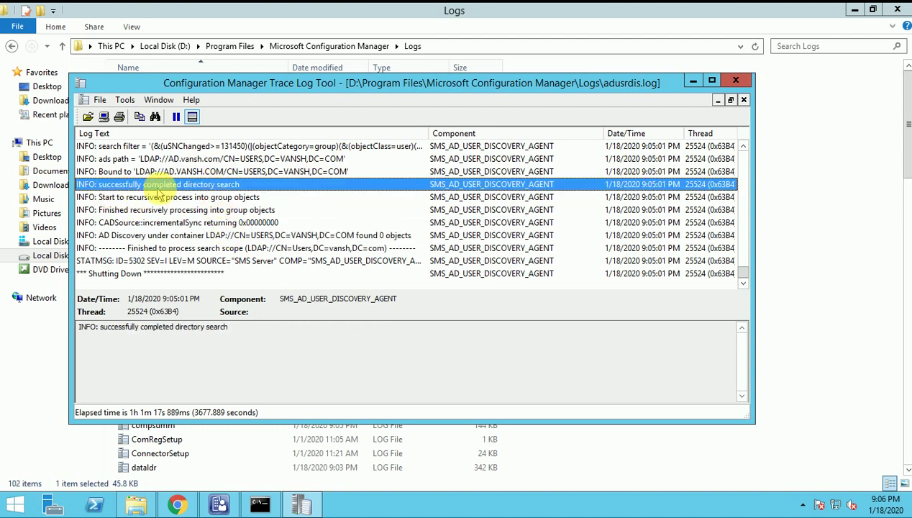
pyautogui.click(735, 80)
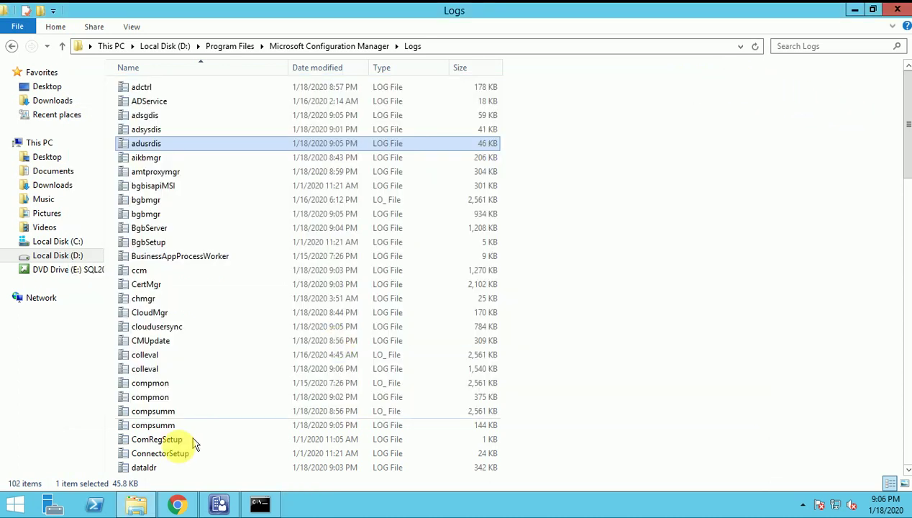
# Switch to the Configuration Manager console and examine the discovered sccm, sepm and SQL accounts in the Users list of Assets and Compliance
pyautogui.click(219, 506)
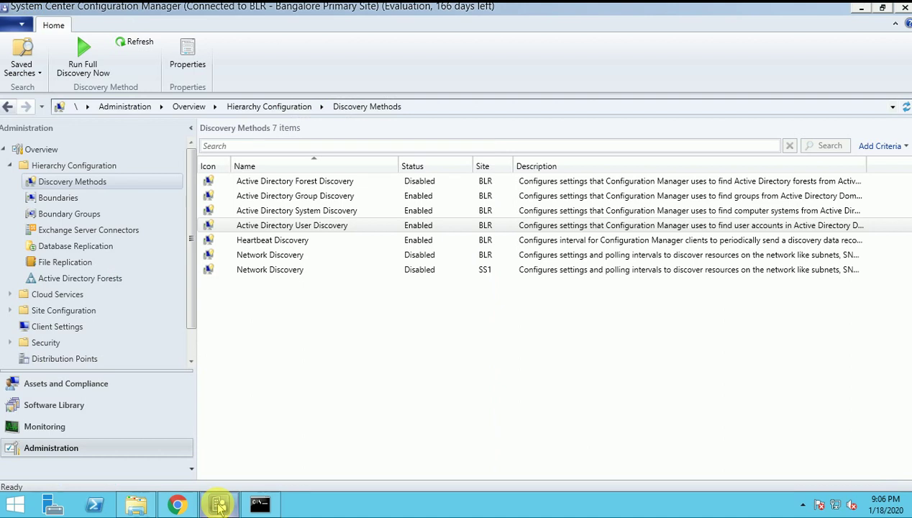
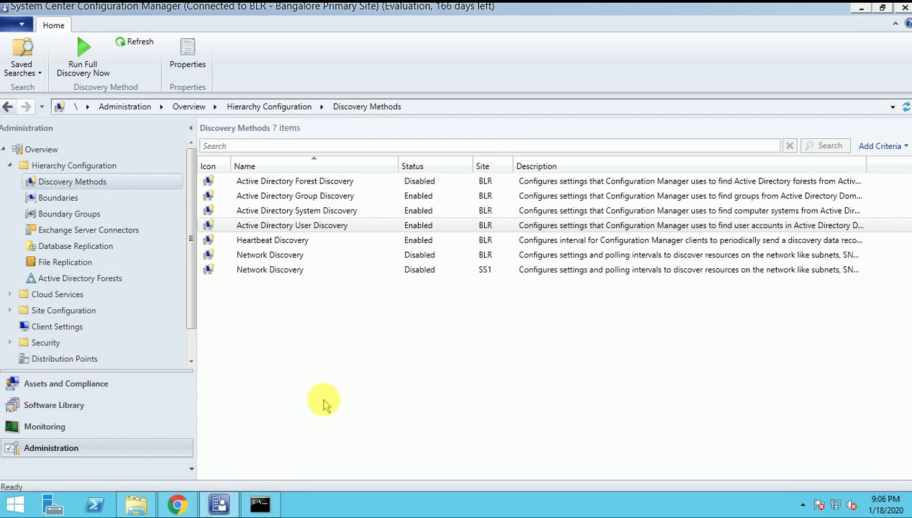
pyautogui.click(72, 384)
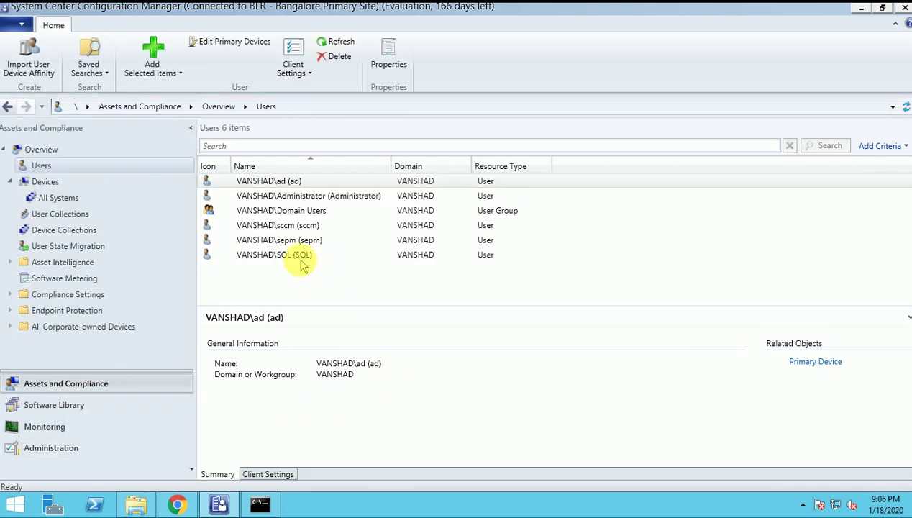
pyautogui.click(293, 256)
pyautogui.hotkey('shift', 'Up')
pyautogui.hotkey('shift', 'Up')
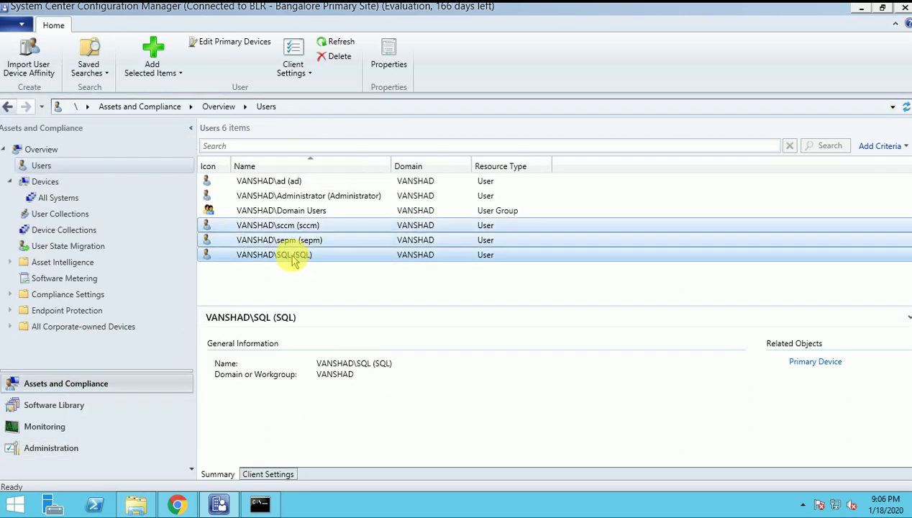
pyautogui.click(294, 258)
pyautogui.click(286, 225)
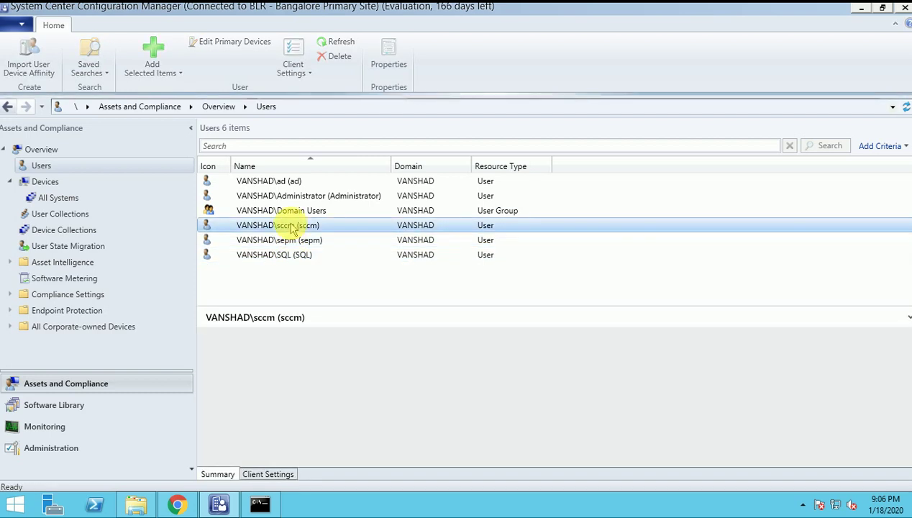
pyautogui.hotkey('shift', 'Down')
pyautogui.hotkey('shift', 'Down')
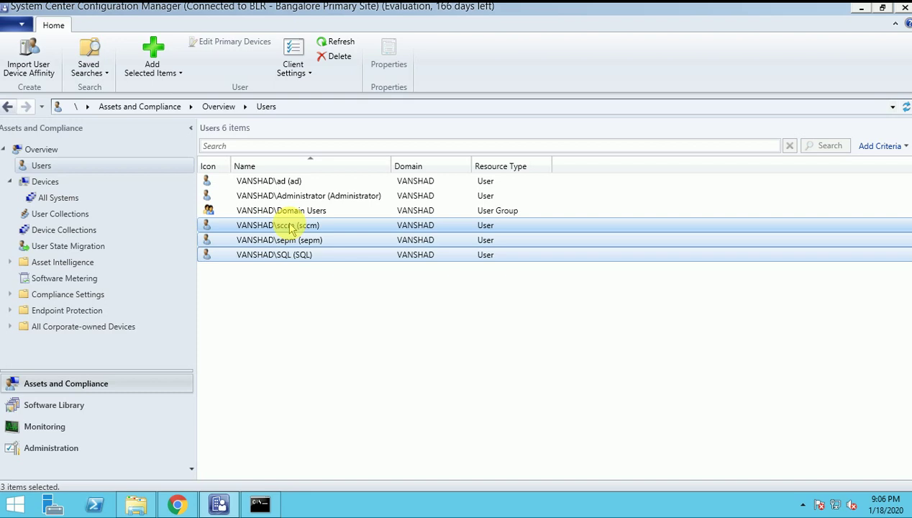
pyautogui.click(291, 295)
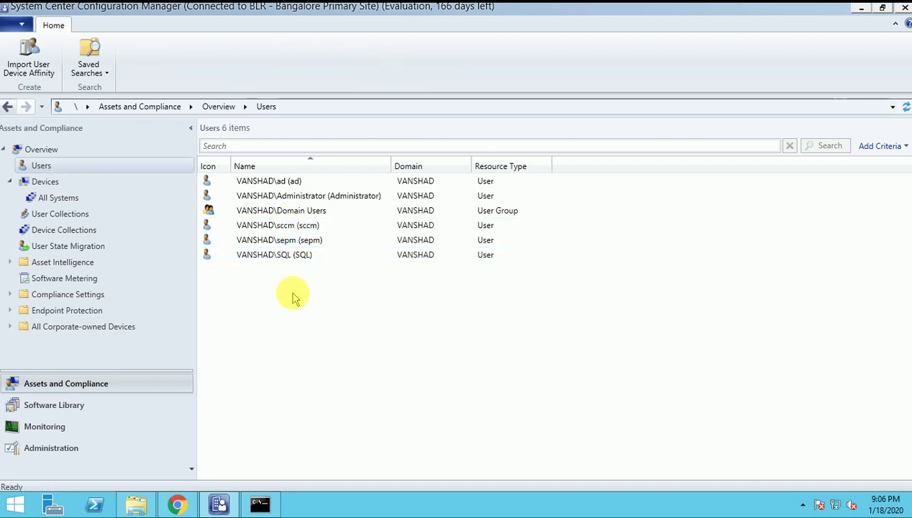
# Return to the discovery methods and examine the Heartbeat Discovery schedule, trying an hourly interval and discarding it
pyautogui.click(63, 449)
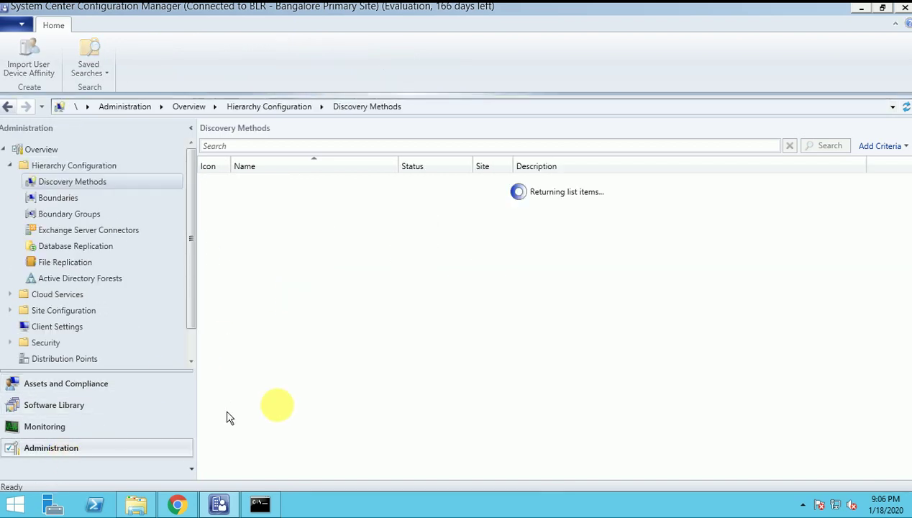
pyautogui.click(321, 225)
pyautogui.click(292, 240)
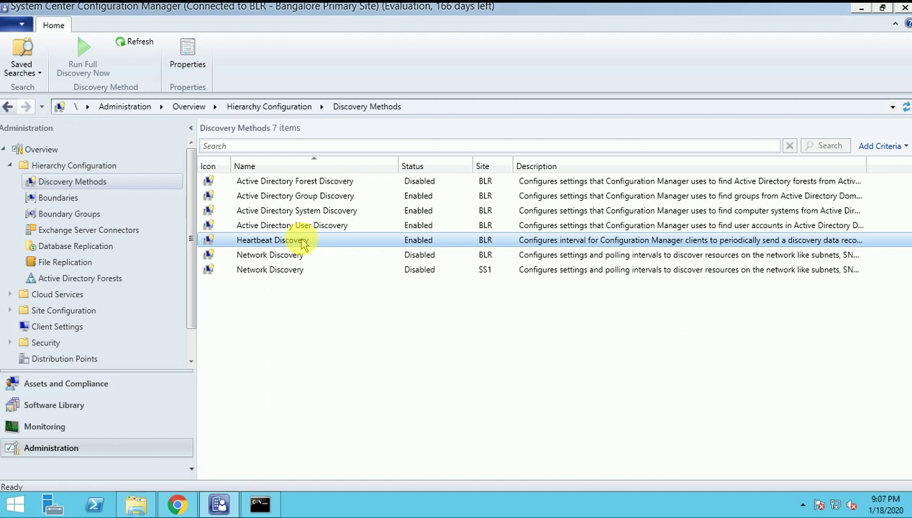
pyautogui.doubleClick(303, 243)
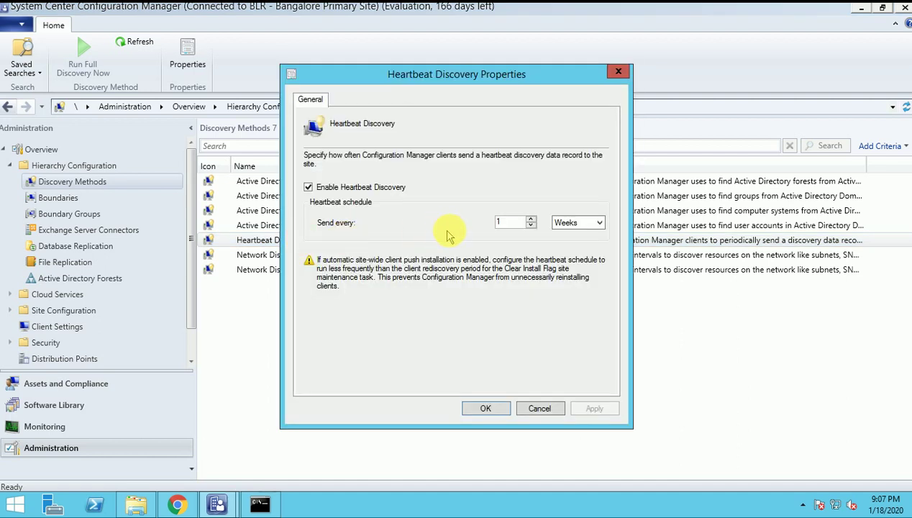
pyautogui.click(581, 222)
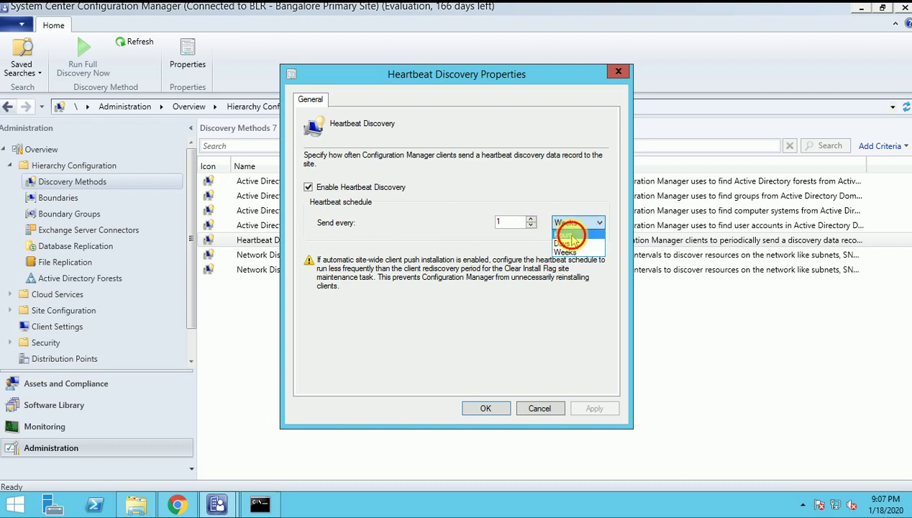
pyautogui.click(568, 234)
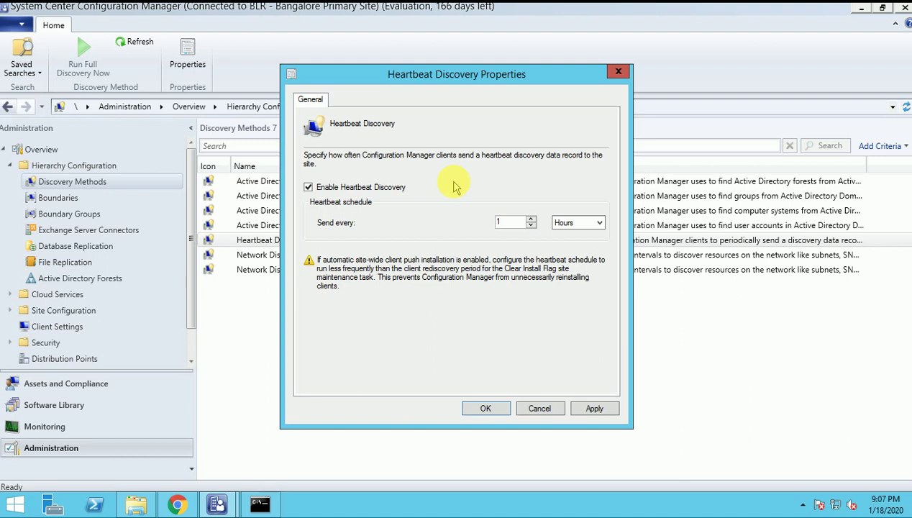
pyautogui.click(535, 409)
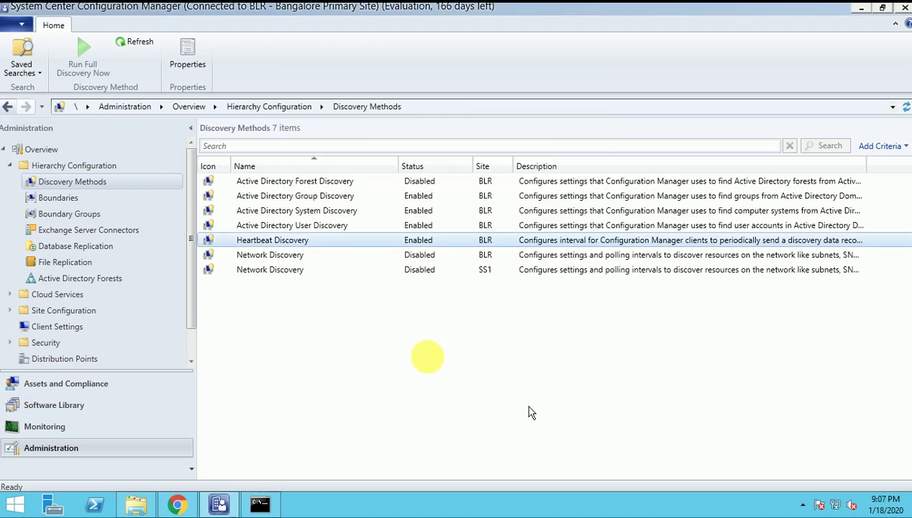
# Open the Network Discovery properties for site BLR and enable network discovery
pyautogui.click(272, 257)
pyautogui.doubleClick(272, 258)
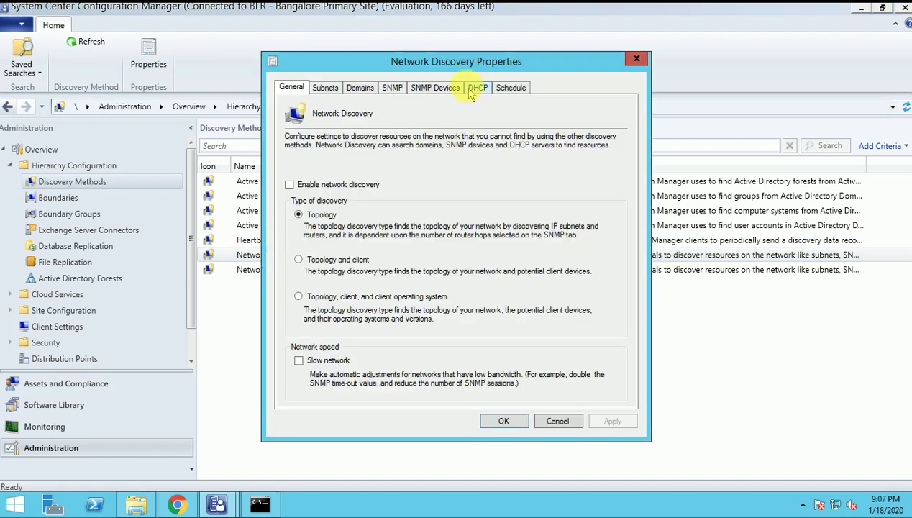
pyautogui.moveTo(457, 63); pyautogui.dragTo(375, 48)
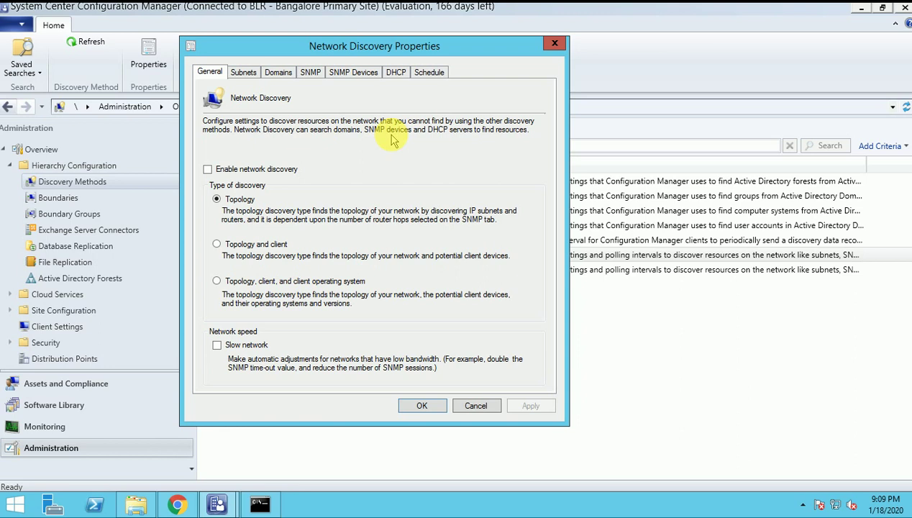
pyautogui.click(207, 169)
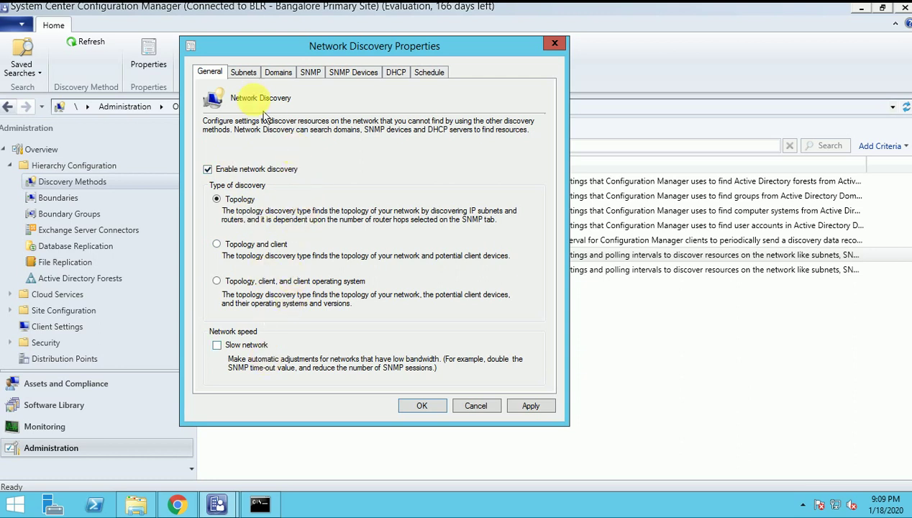
# Examine the Network Discovery subnet and domain settings, including the forms for adding a subnet and a domain, without adding anything
pyautogui.click(244, 72)
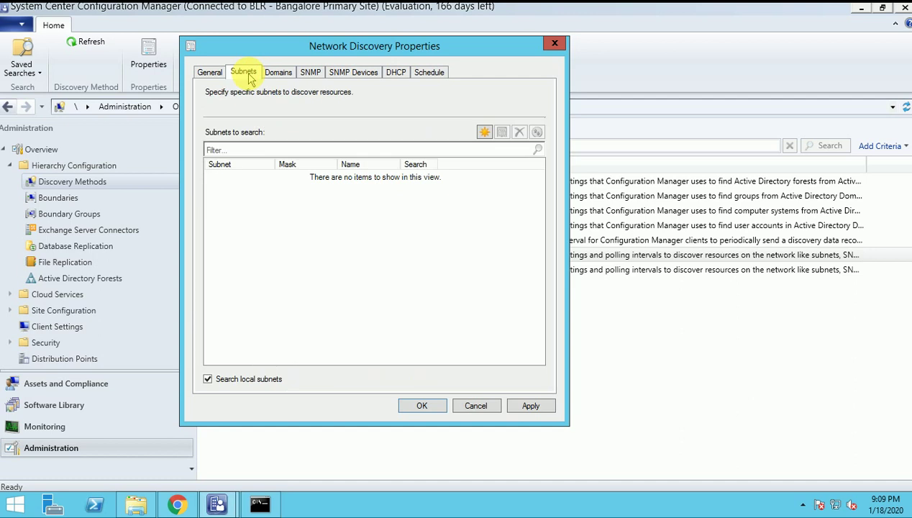
pyautogui.click(485, 132)
pyautogui.moveTo(464, 180); pyautogui.dragTo(372, 208)
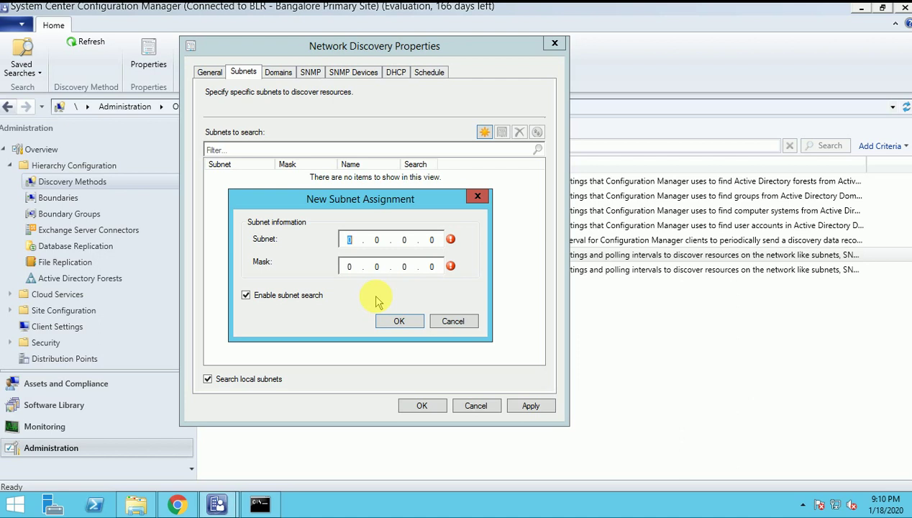
pyautogui.click(455, 321)
pyautogui.click(285, 74)
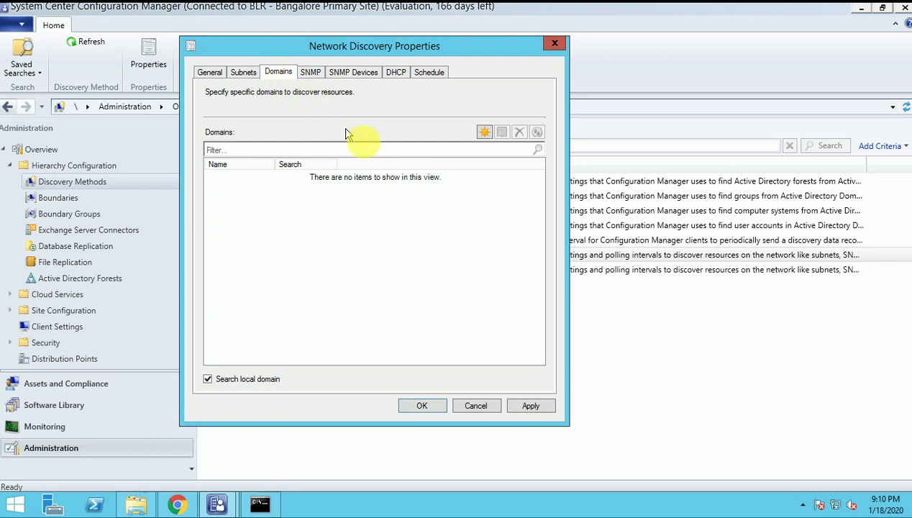
pyautogui.click(484, 131)
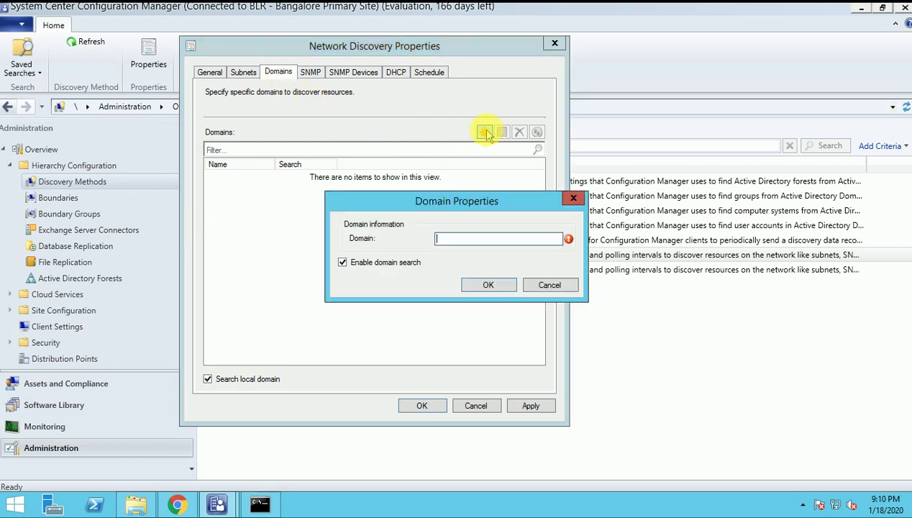
pyautogui.moveTo(458, 205); pyautogui.dragTo(373, 213)
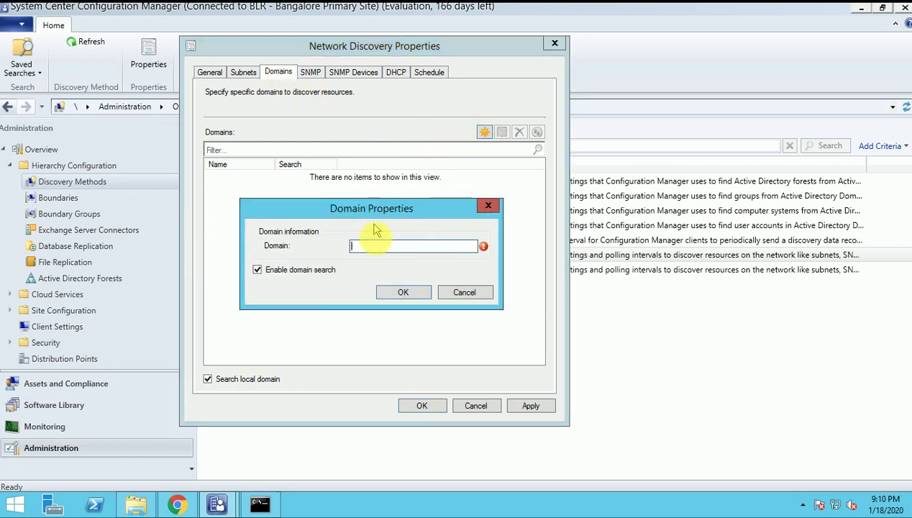
pyautogui.click(471, 293)
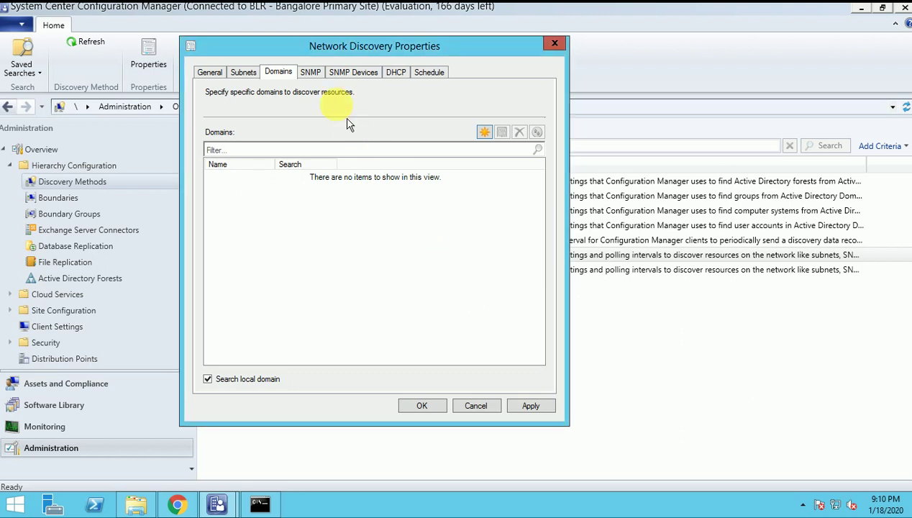
# Examine the SNMP community names, SNMP devices and DHCP settings, including the form for adding a DHCP server
pyautogui.click(312, 74)
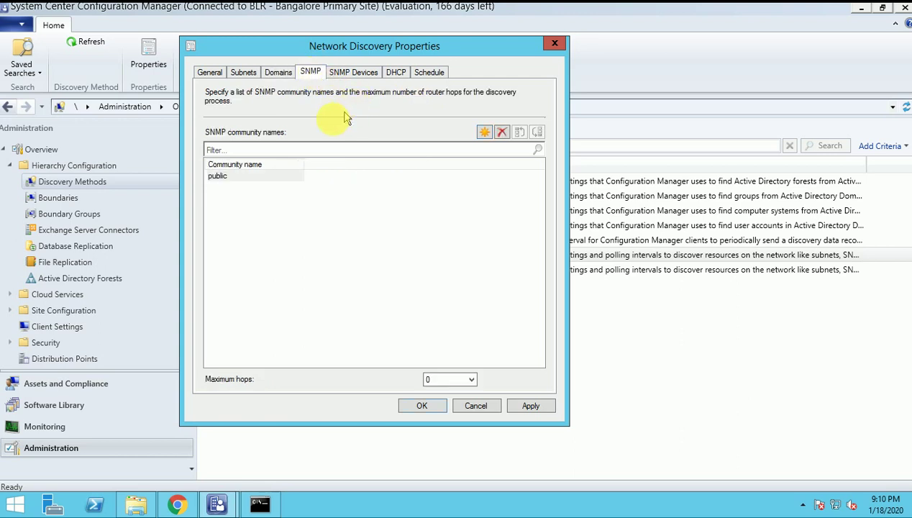
pyautogui.click(352, 75)
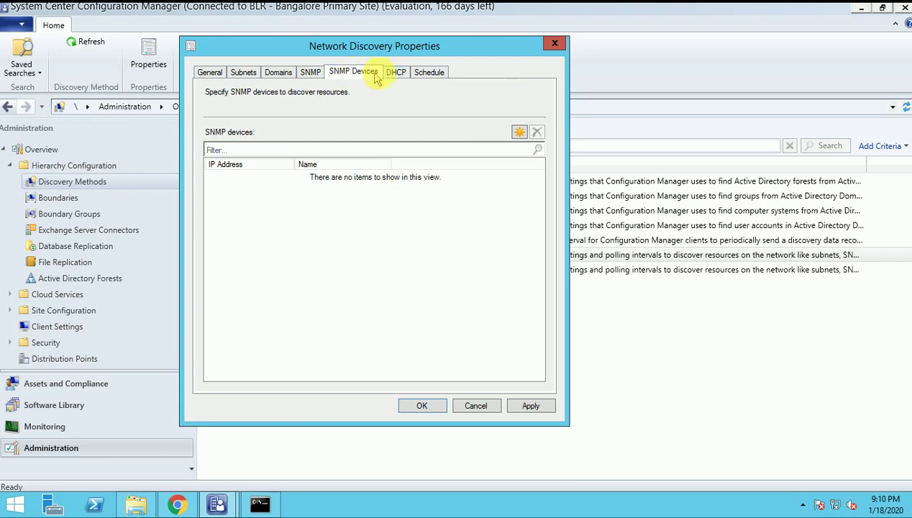
pyautogui.click(396, 72)
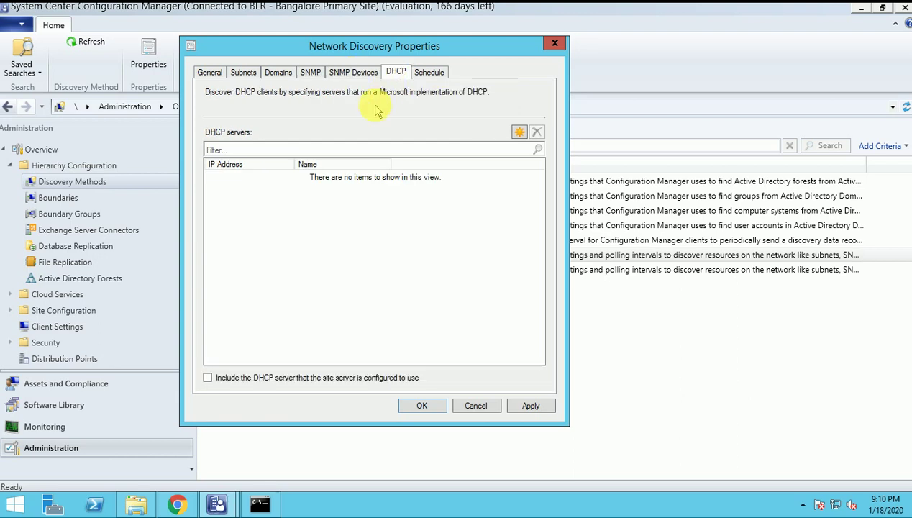
pyautogui.click(519, 132)
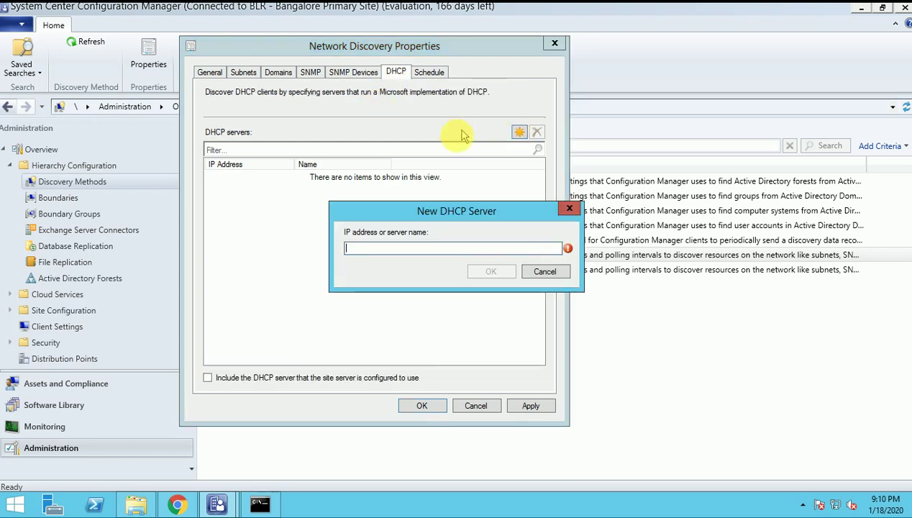
pyautogui.click(544, 271)
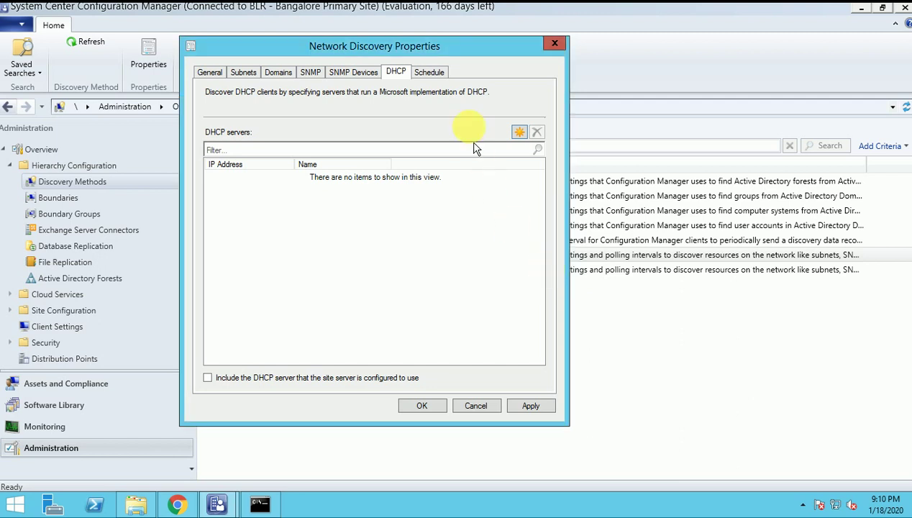
# Check the Network Discovery schedule, revisiting the form for adding a DHCP server without entering one
pyautogui.click(428, 73)
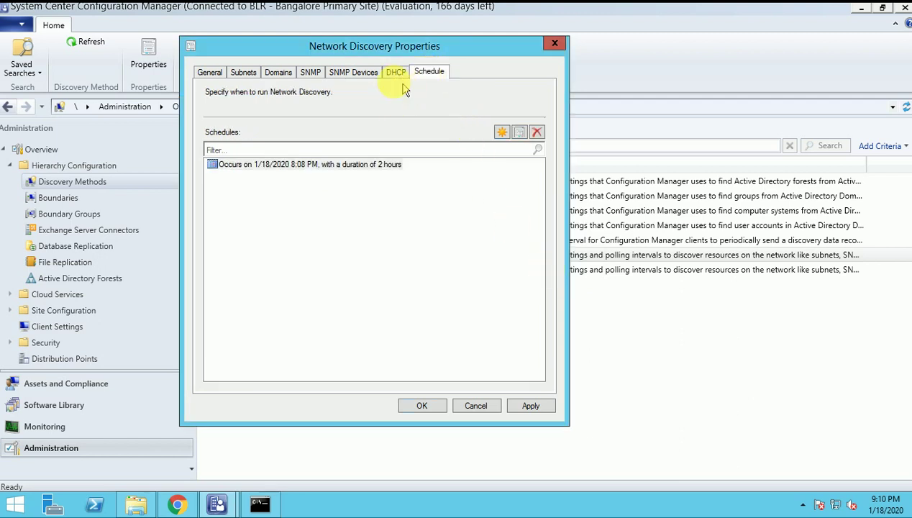
pyautogui.click(395, 73)
pyautogui.click(519, 132)
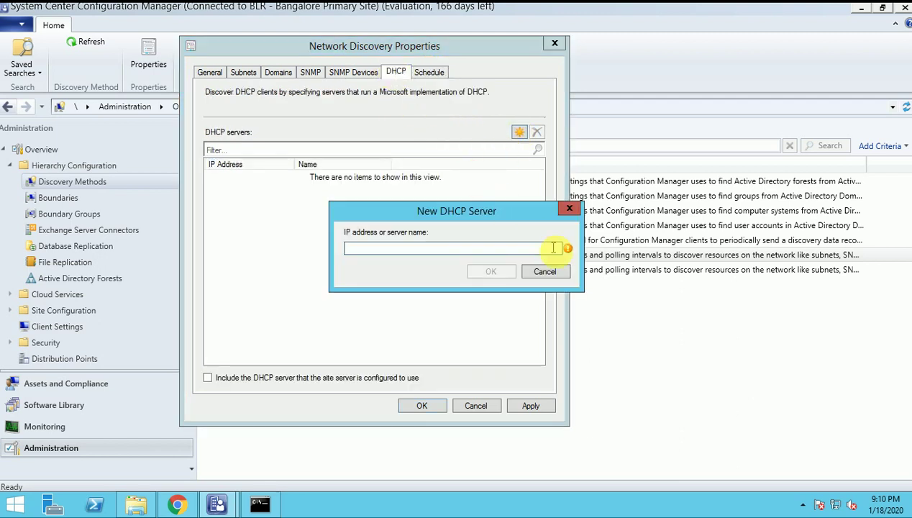
pyautogui.click(551, 271)
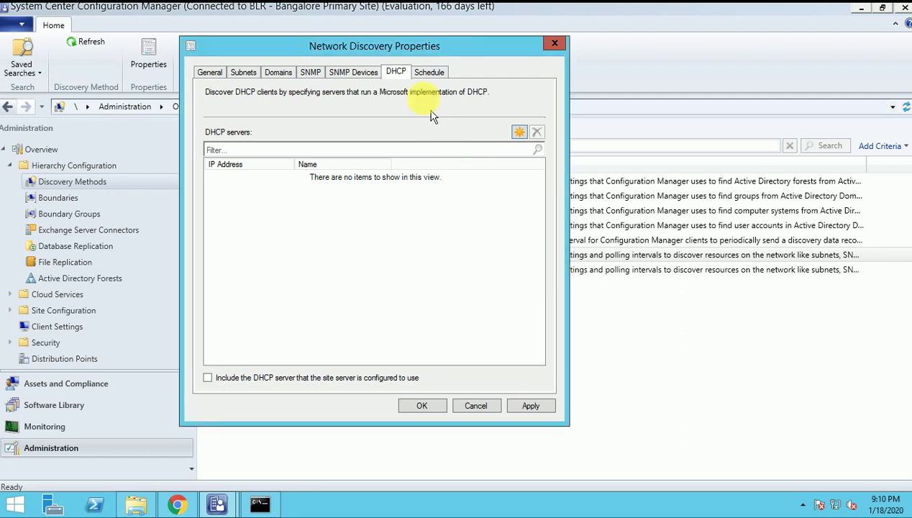
pyautogui.click(428, 73)
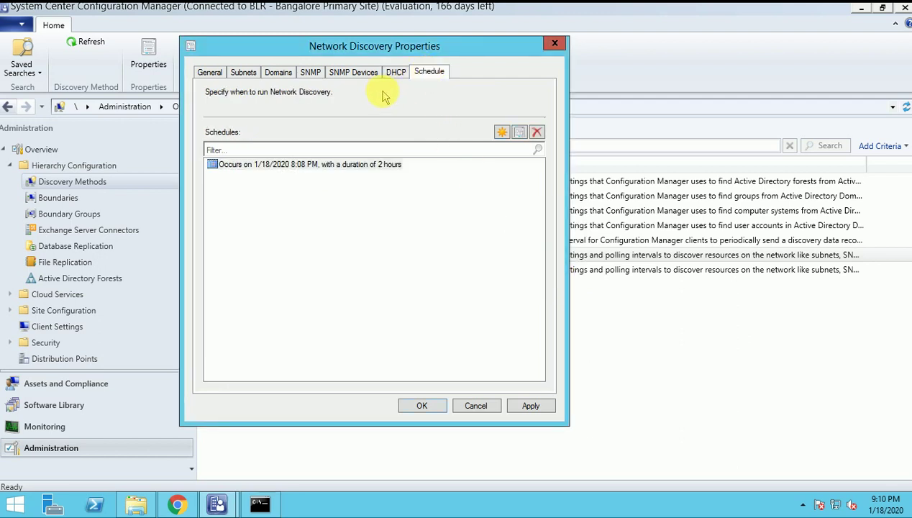